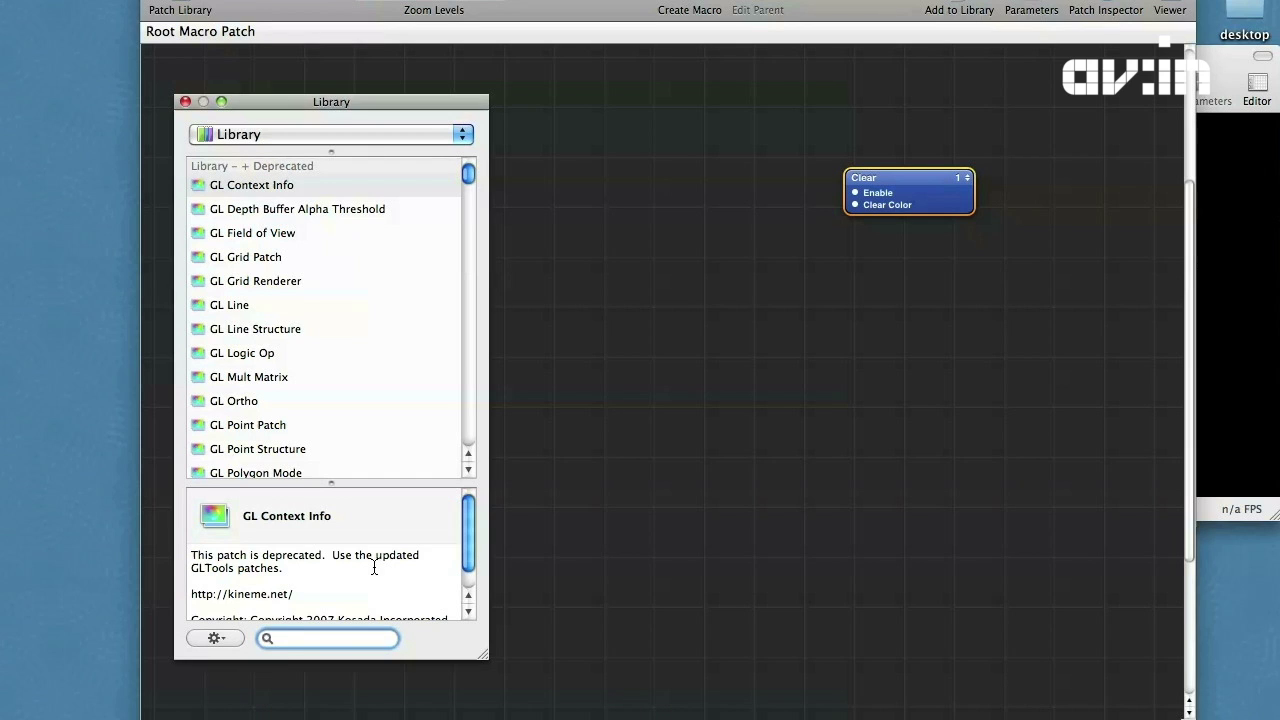
- Add a Billboard patch from the patch library to the root macro patch
{"action": "type", "text": "bill"}
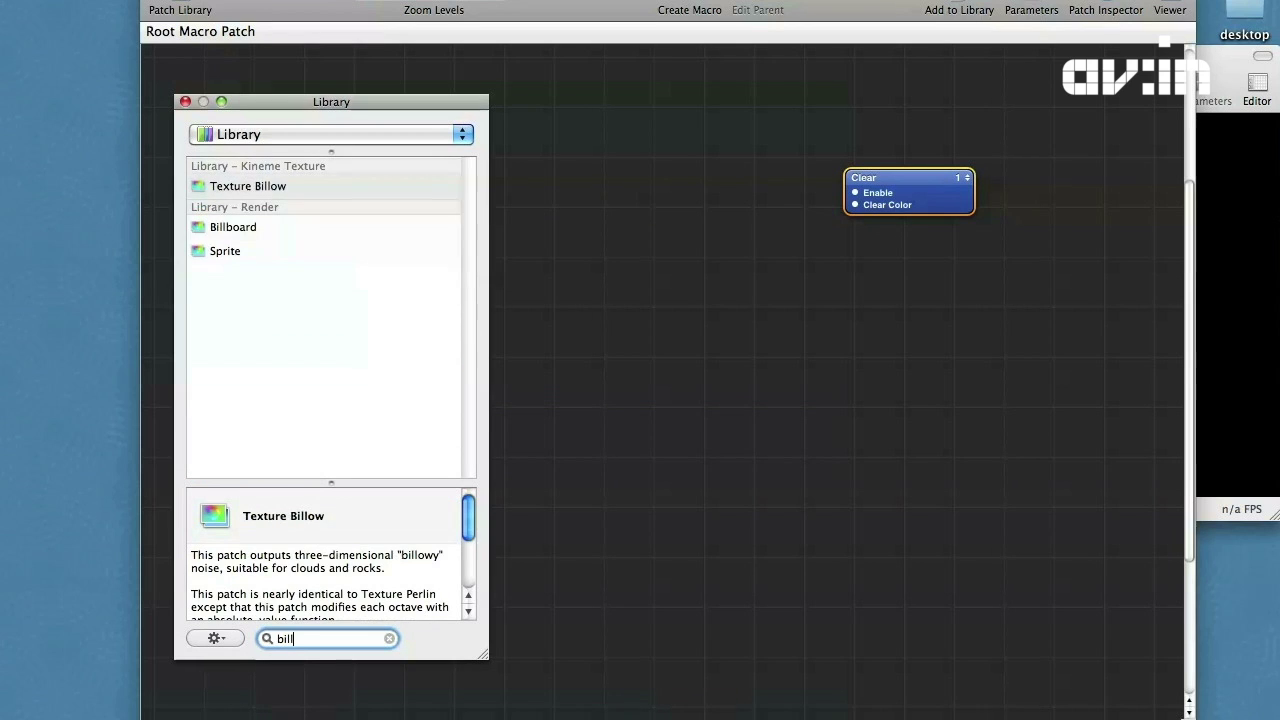
{"action": "key", "text": "Down"}
{"action": "key", "text": "Return"}
- Find the Render in Image patch in the library and add it to the root macro patch
{"action": "key", "text": "BackSpace"}
{"action": "key", "text": "BackSpace"}
{"action": "key", "text": "BackSpace"}
{"action": "key", "text": "BackSpace"}
{"action": "type", "text": "render i"}
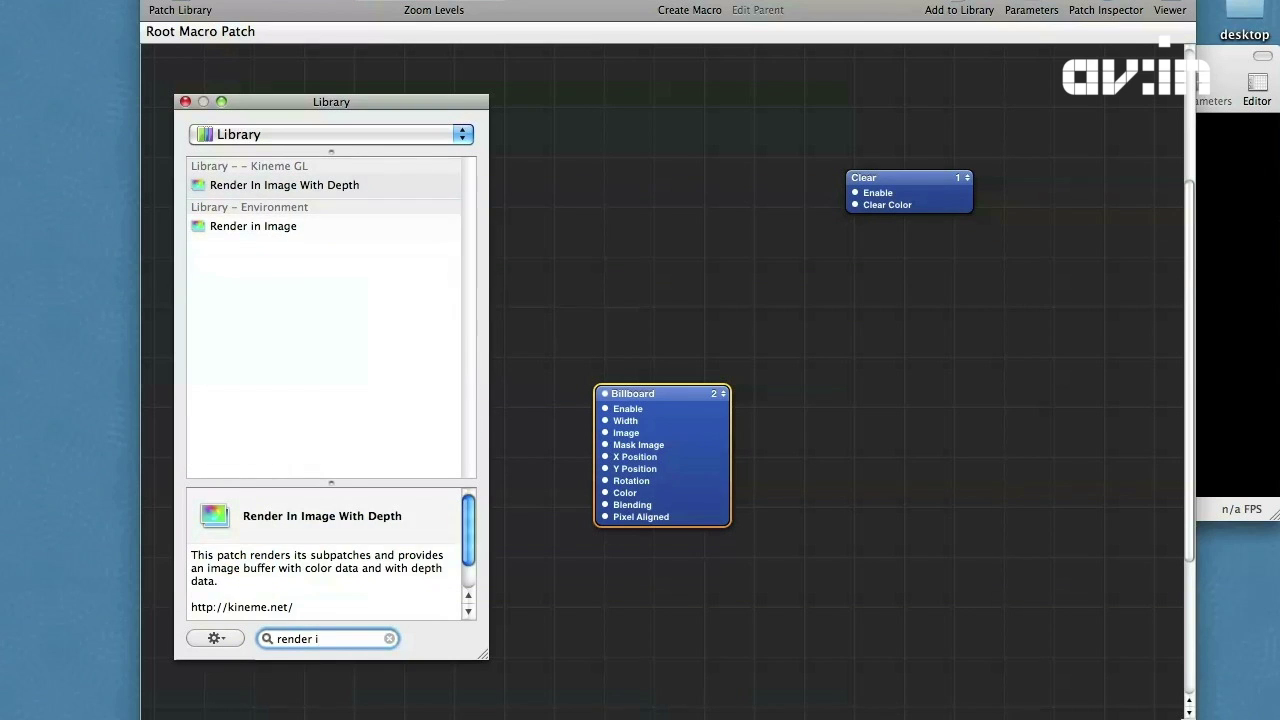
{"action": "key", "text": "Down"}
{"action": "key", "text": "Return"}
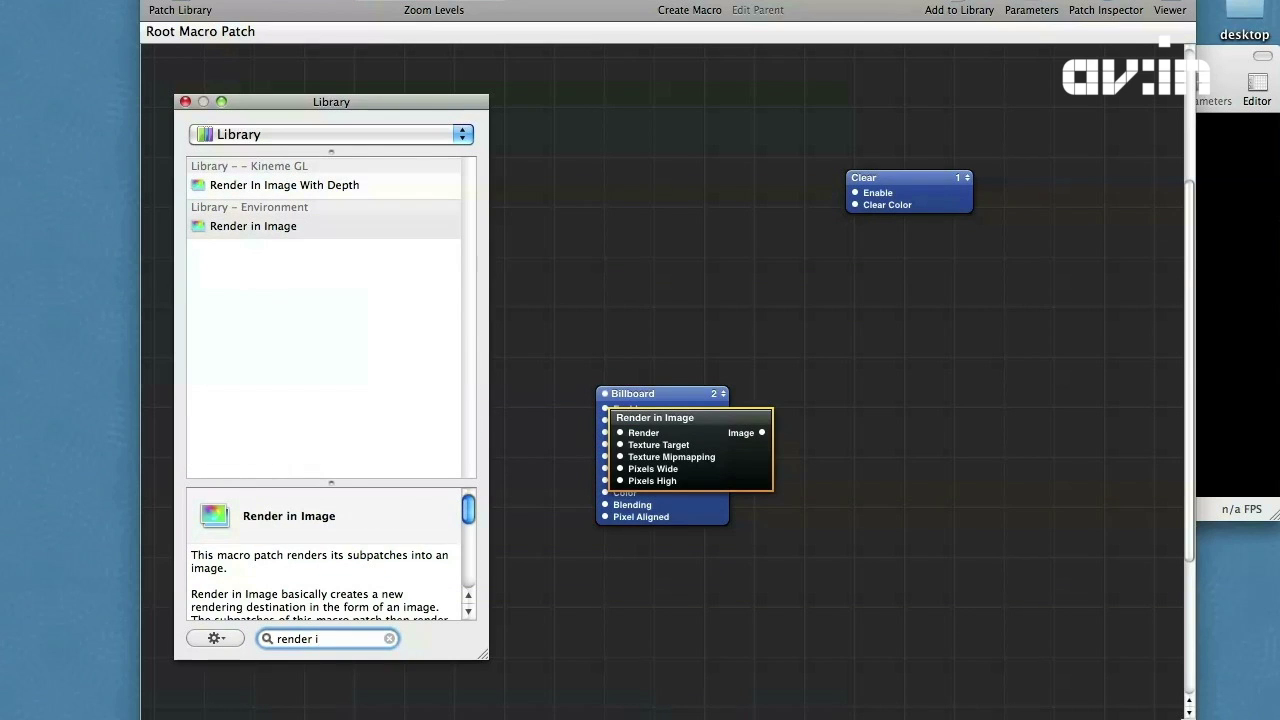
- Add a Rendering Destination Dimensions patch to the root macro patch and dismiss the library
{"action": "key", "text": "BackSpace"}
{"action": "type", "text": "i"}
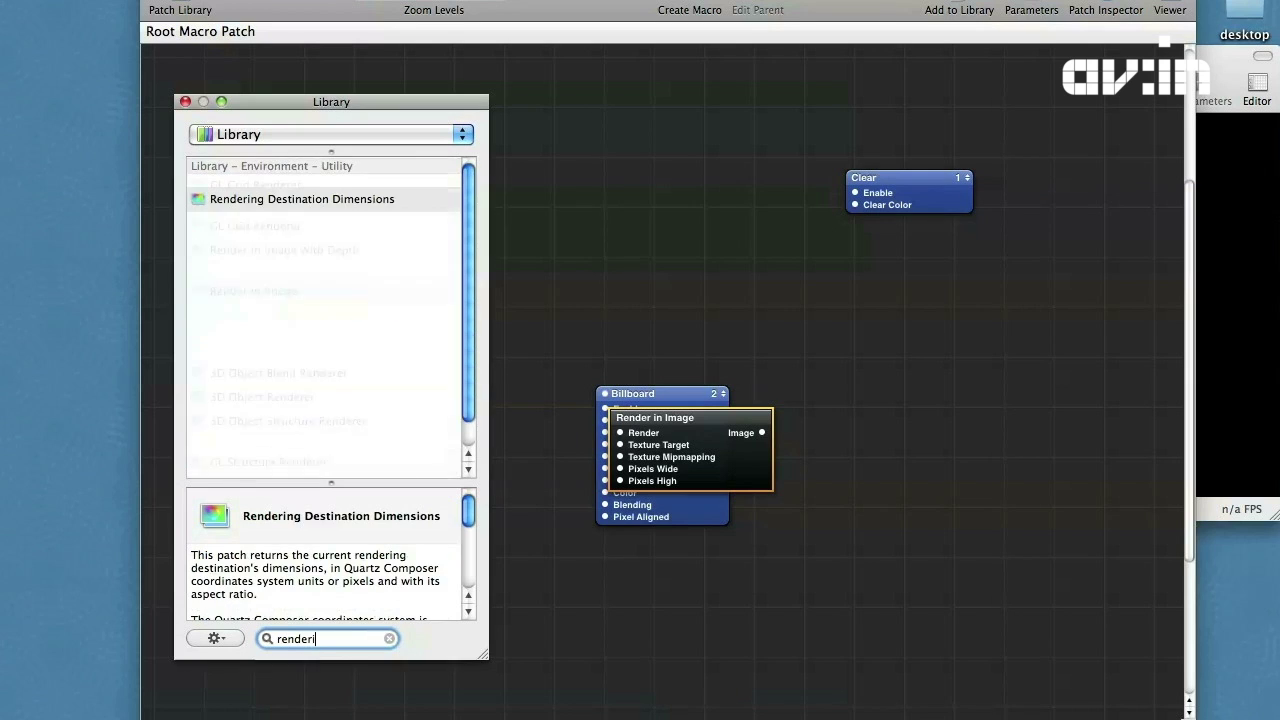
{"action": "key", "text": "Return"}
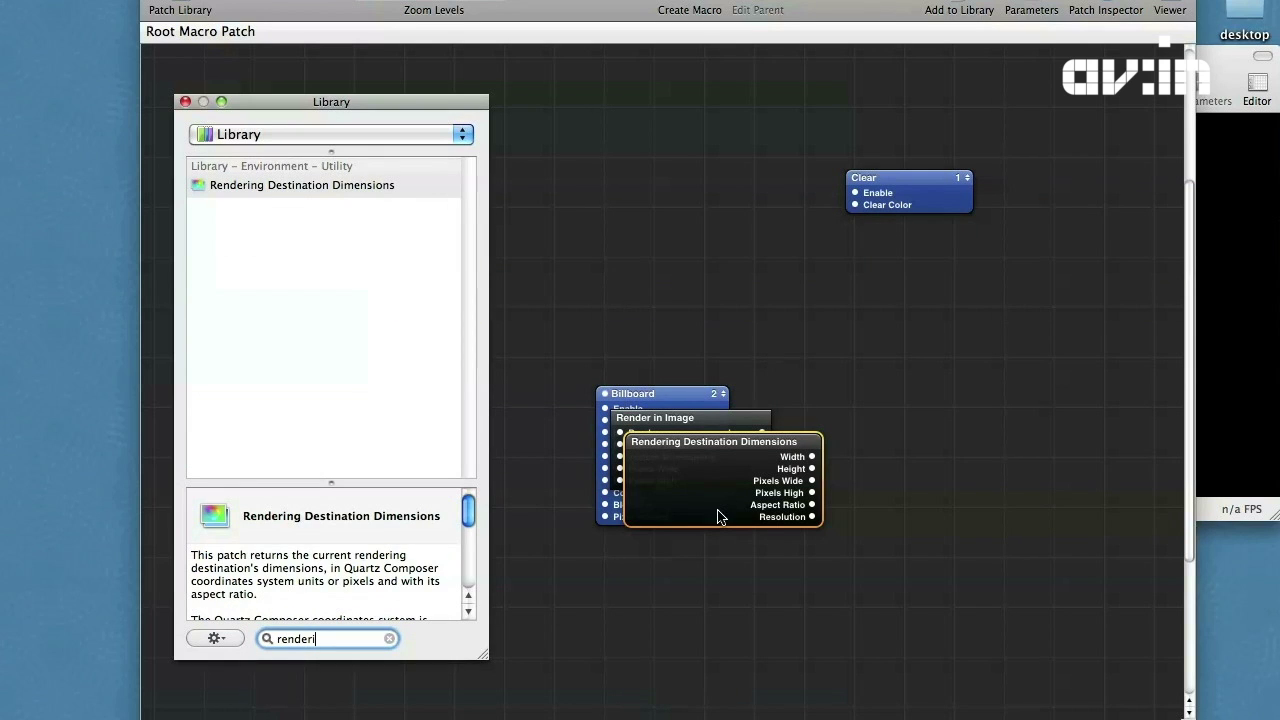
{"action": "key", "text": "super+Return"}
- Arrange the patches in a row: Rendering Destination Dimensions, Render in Image, and Billboard beneath Clear
{"action": "left_click_drag", "start_coordinate": [712, 486], "coordinate": [471, 406]}
{"action": "left_click_drag", "start_coordinate": [650, 440], "coordinate": [667, 368]}
{"action": "left_click_drag", "start_coordinate": [680, 457], "coordinate": [944, 305]}
{"action": "left_click", "coordinate": [498, 396]}
{"action": "left_click_drag", "start_coordinate": [466, 400], "coordinate": [410, 327]}
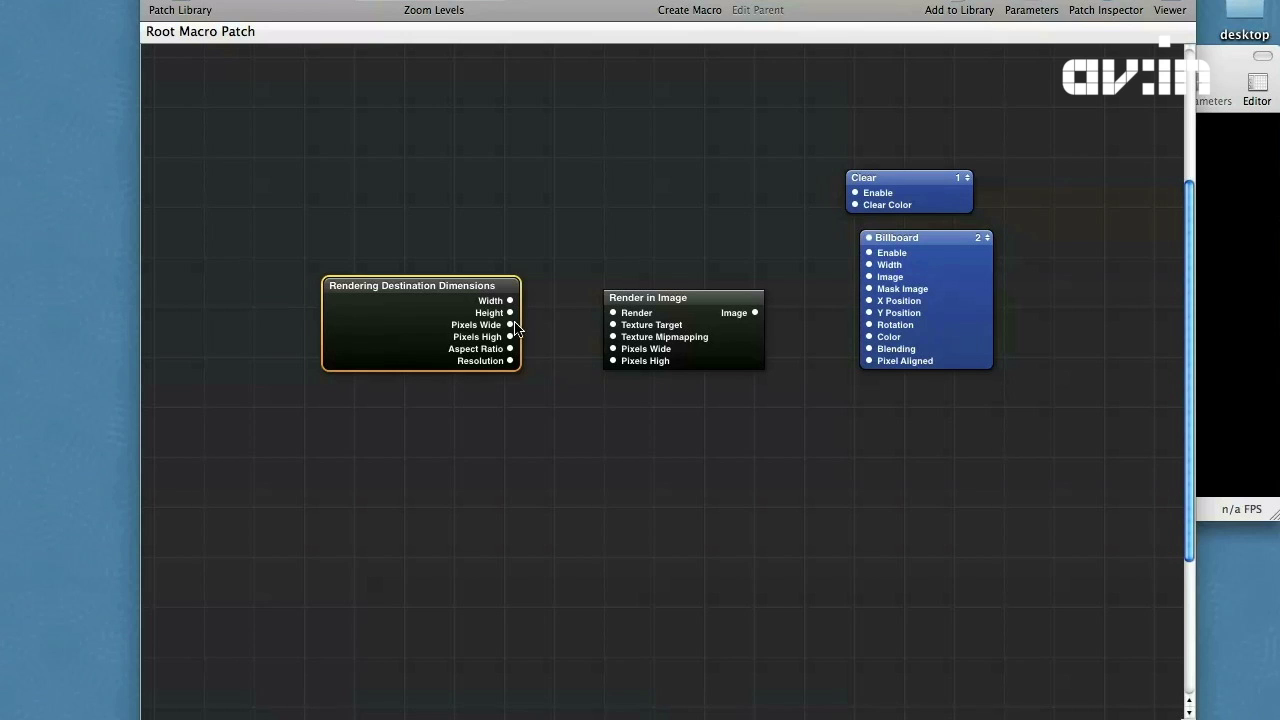
- Connect the destination's Pixels Wide and Pixels High to Render in Image, and its Image output to the Billboard's Image input
{"action": "left_click_drag", "start_coordinate": [510, 324], "coordinate": [613, 348]}
{"action": "left_click_drag", "start_coordinate": [510, 338], "coordinate": [612, 361]}
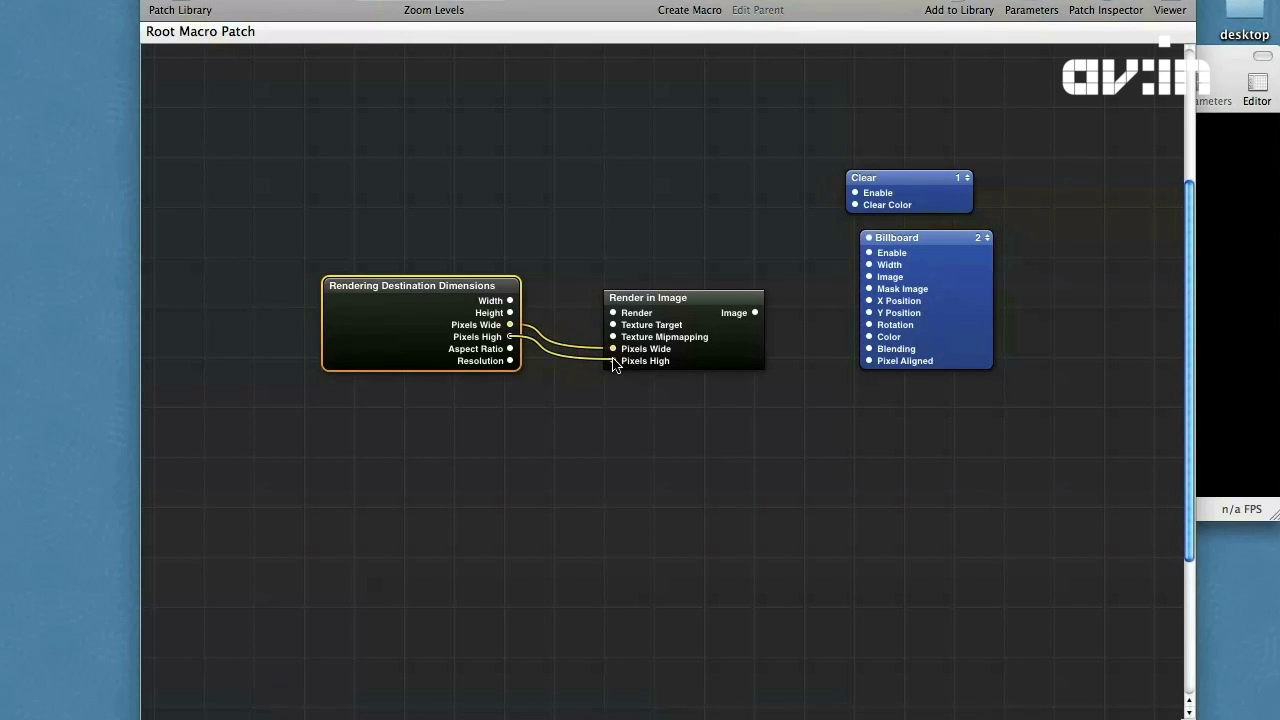
{"action": "left_click_drag", "start_coordinate": [755, 313], "coordinate": [868, 278]}
{"action": "left_click", "coordinate": [692, 342]}
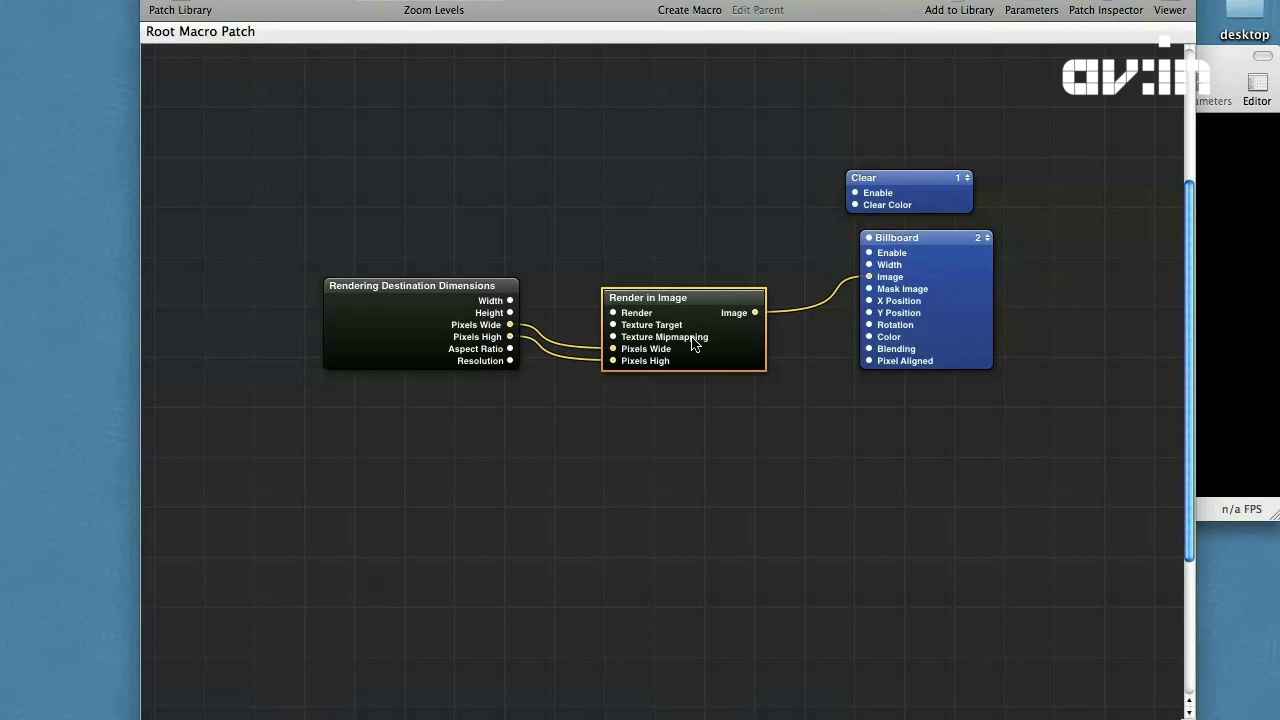
- Set the root Billboard's width to 2 and align the patch under Clear
{"action": "left_click", "coordinate": [928, 336]}
{"action": "key", "text": "super+i"}
{"action": "type", "text": "2"}
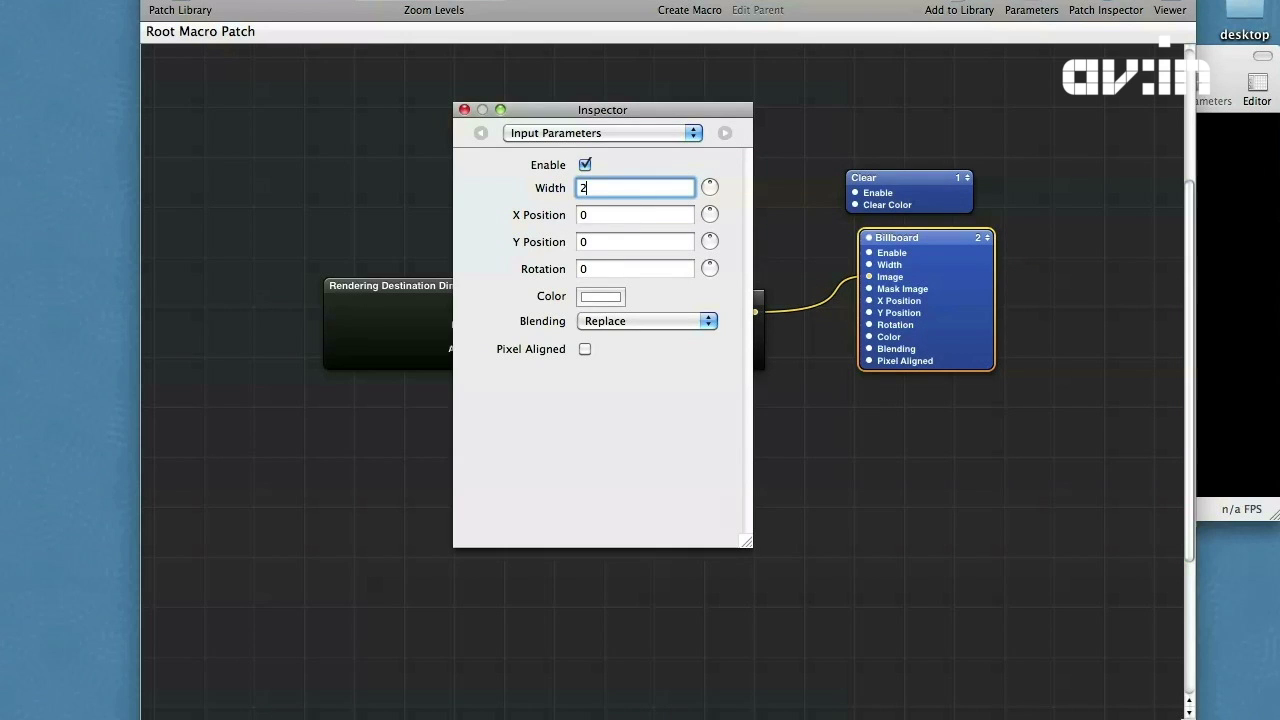
{"action": "left_click", "coordinate": [464, 110]}
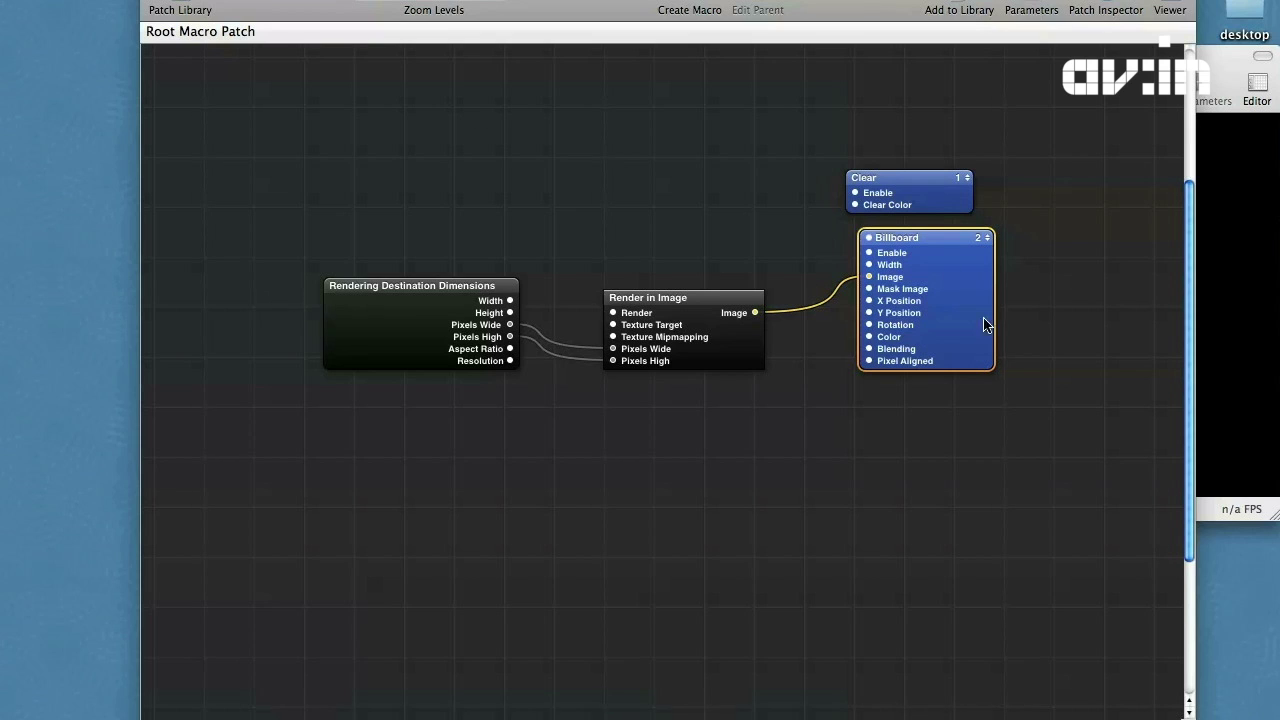
{"action": "left_click_drag", "start_coordinate": [984, 324], "coordinate": [971, 321]}
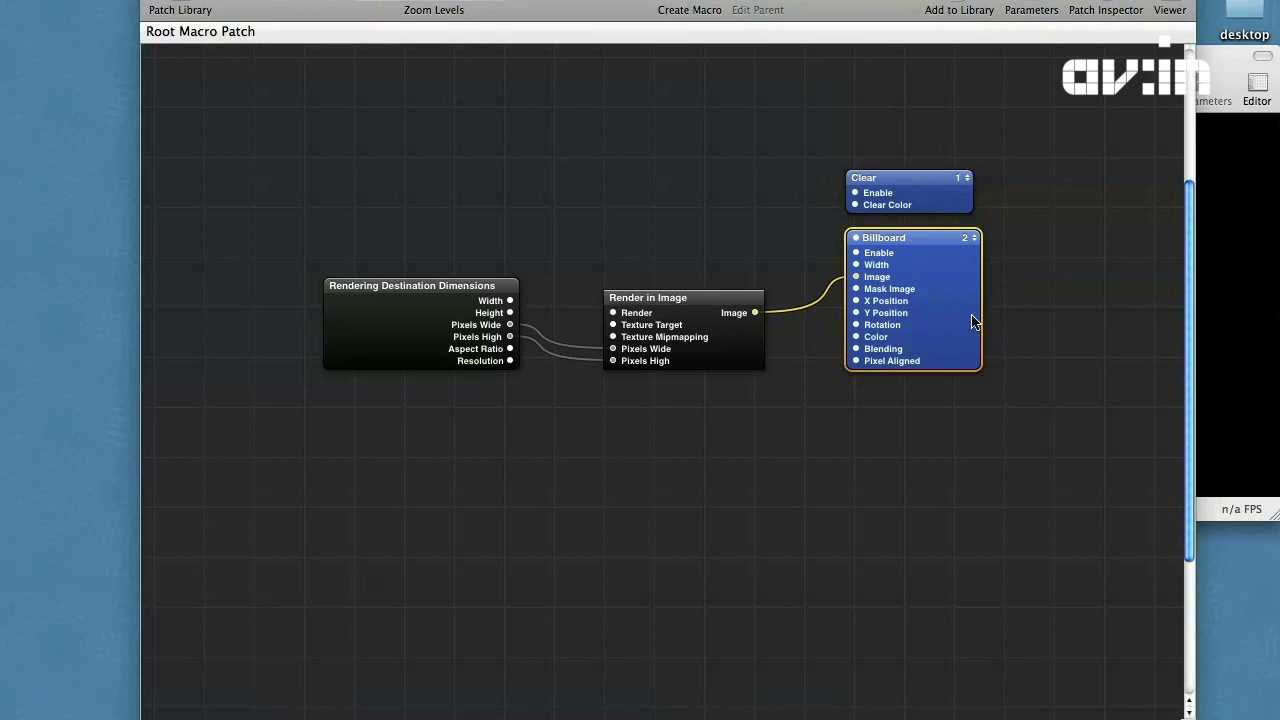
- Add a Billboard patch inside the Render in Image macro and place it in the upper right of the canvas
{"action": "double_click", "coordinate": [694, 358]}
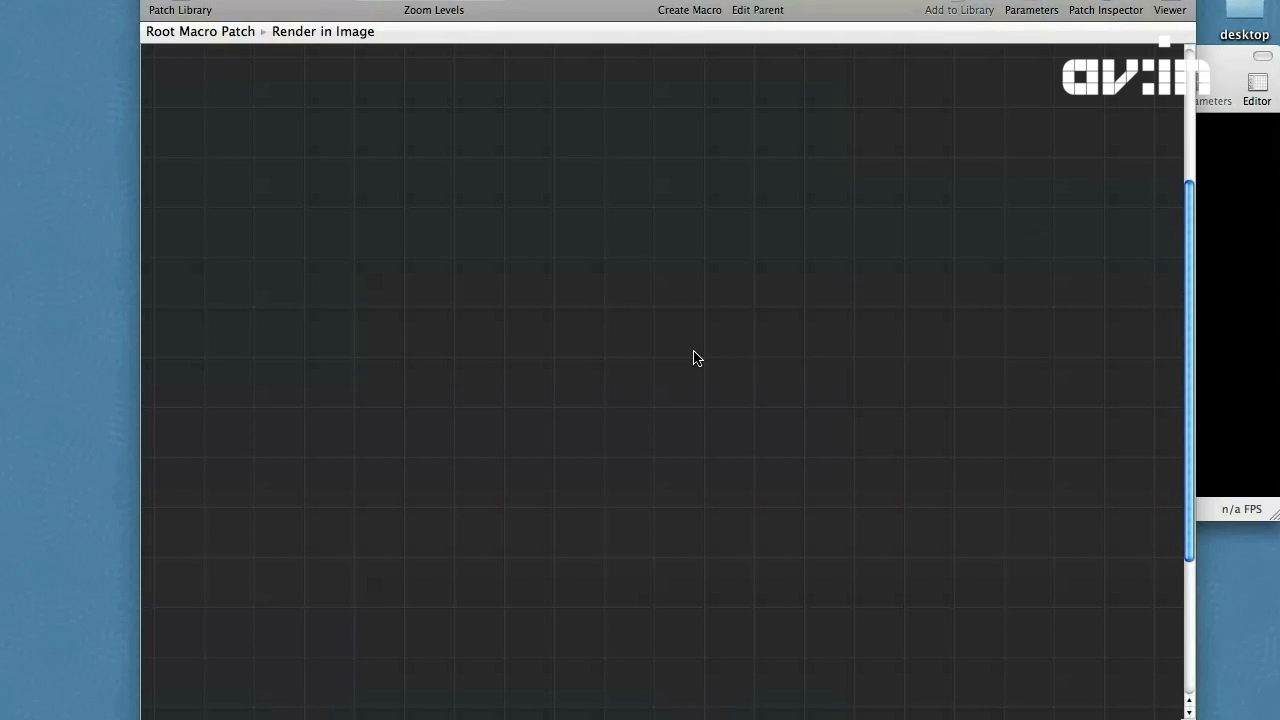
{"action": "left_click", "coordinate": [188, 8]}
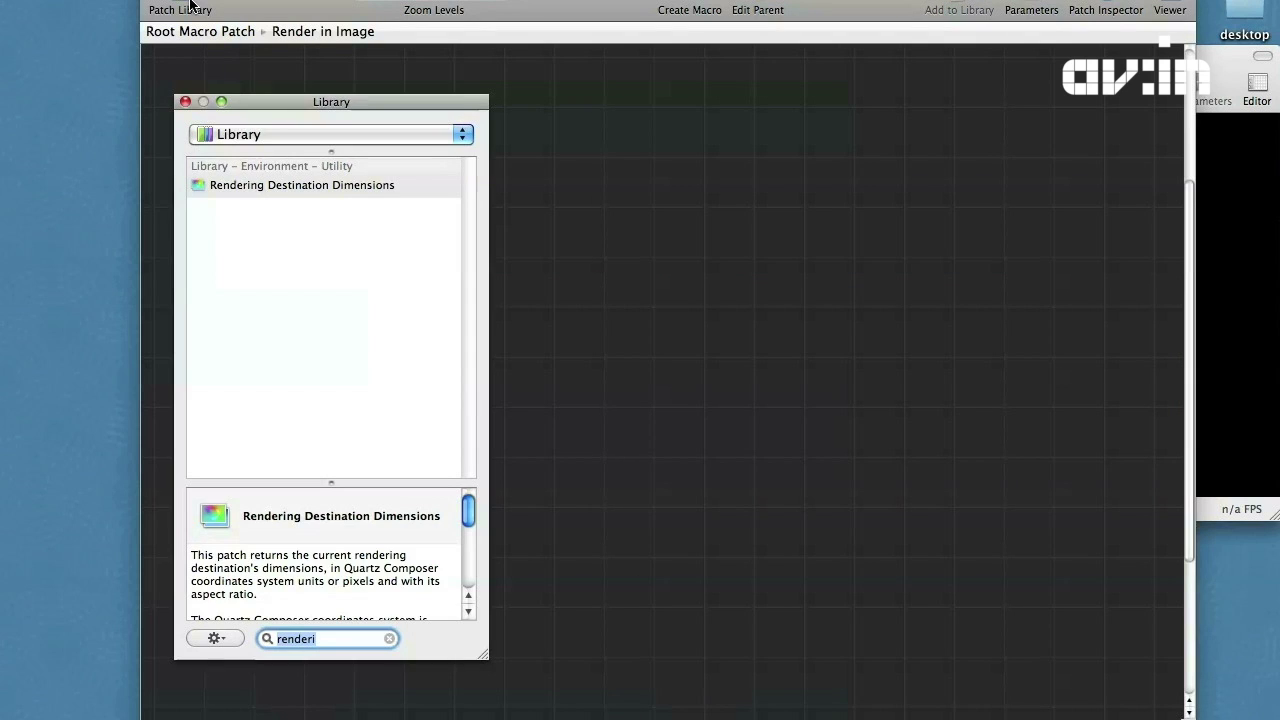
{"action": "type", "text": "bill"}
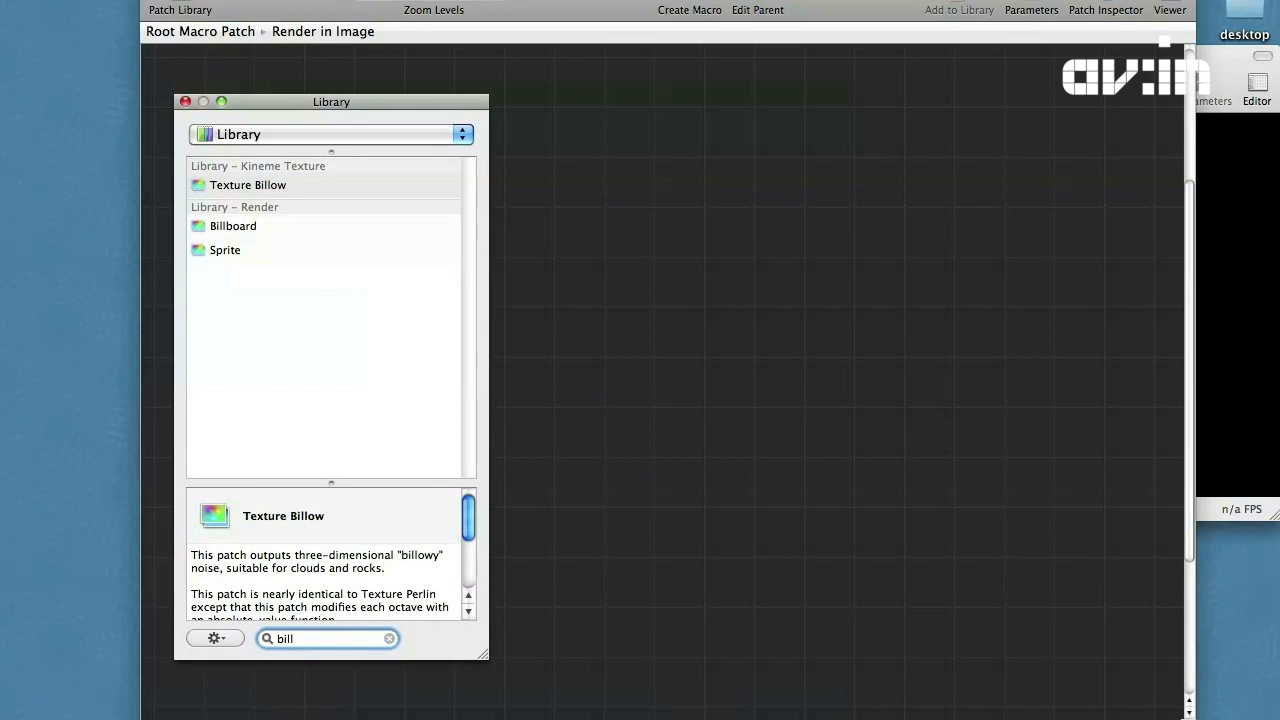
{"action": "key", "text": "Down"}
{"action": "key", "text": "Return"}
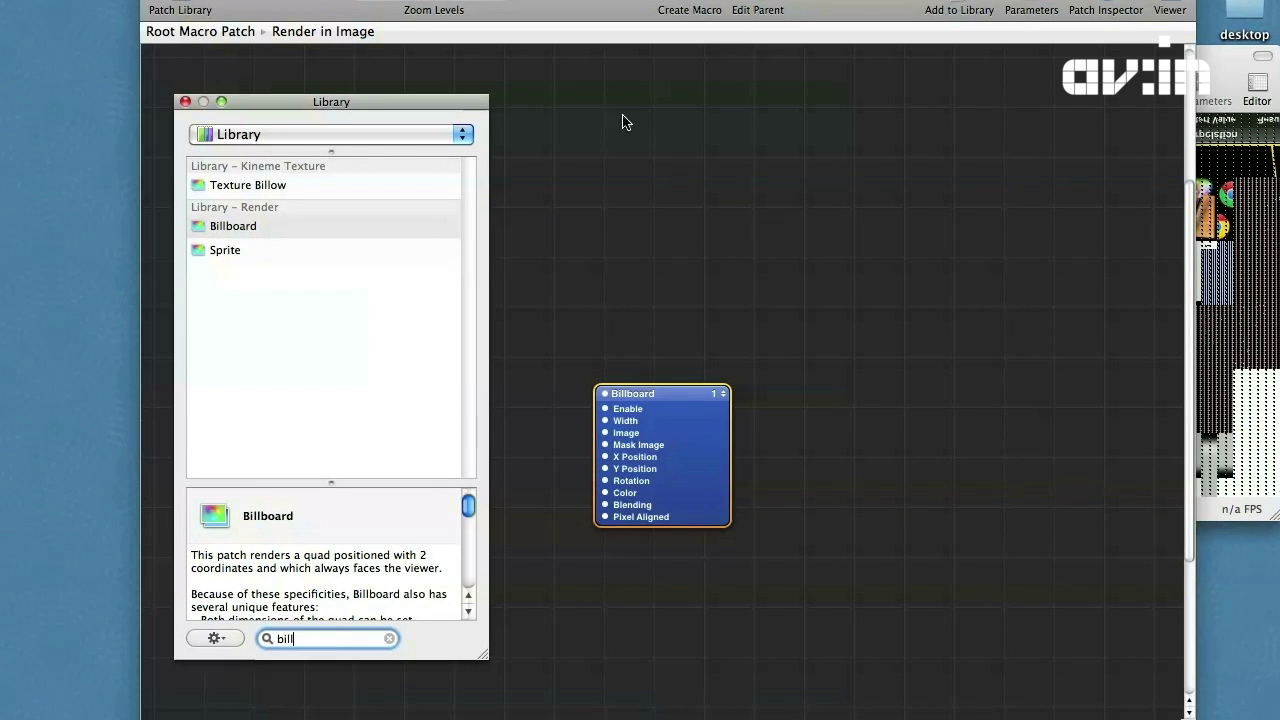
{"action": "key", "text": "super+Return"}
{"action": "left_click_drag", "start_coordinate": [688, 453], "coordinate": [841, 347]}
- Set the inner Billboard's width to 0.1 and check the render in the Viewer
{"action": "key", "text": "super+i"}
{"action": "left_click", "coordinate": [623, 186]}
{"action": "type", "text": "0.1"}
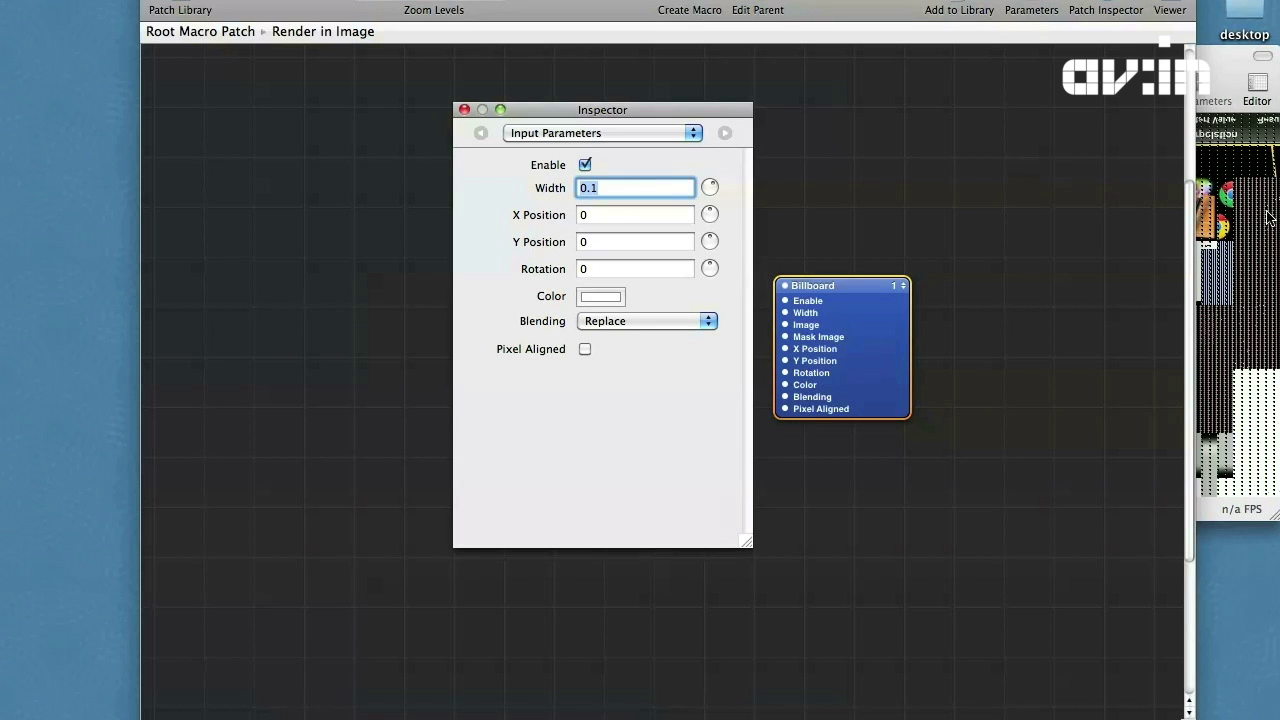
{"action": "left_click", "coordinate": [1236, 228]}
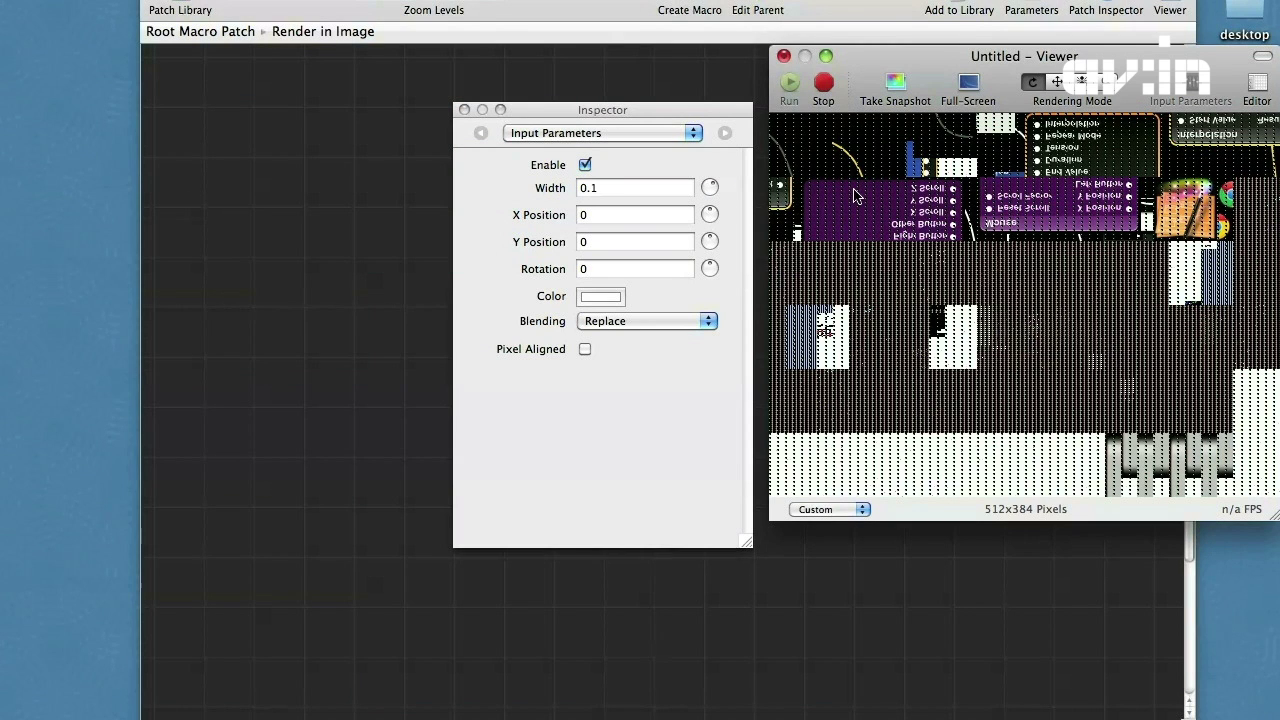
{"action": "left_click", "coordinate": [712, 60]}
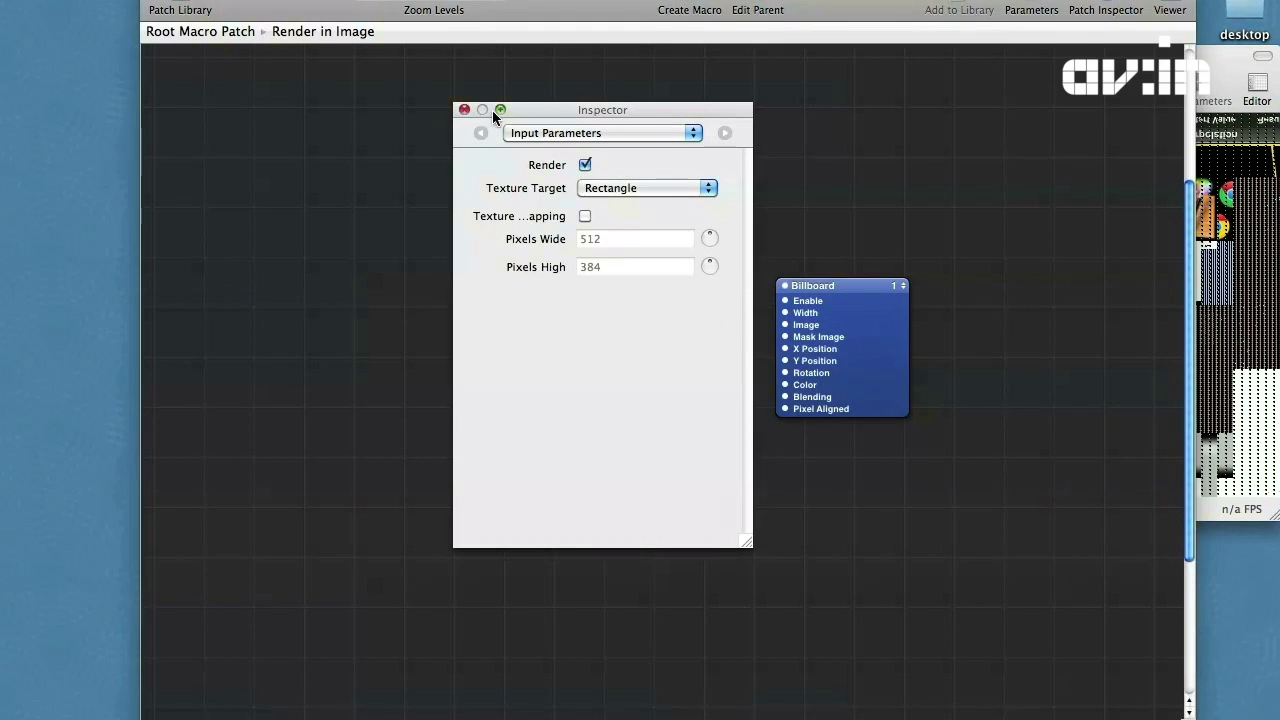
{"action": "left_click", "coordinate": [464, 110]}
- Return to the root macro and enable feedback rendering and disable the depth buffer for Render in Image
{"action": "left_click", "coordinate": [758, 10]}
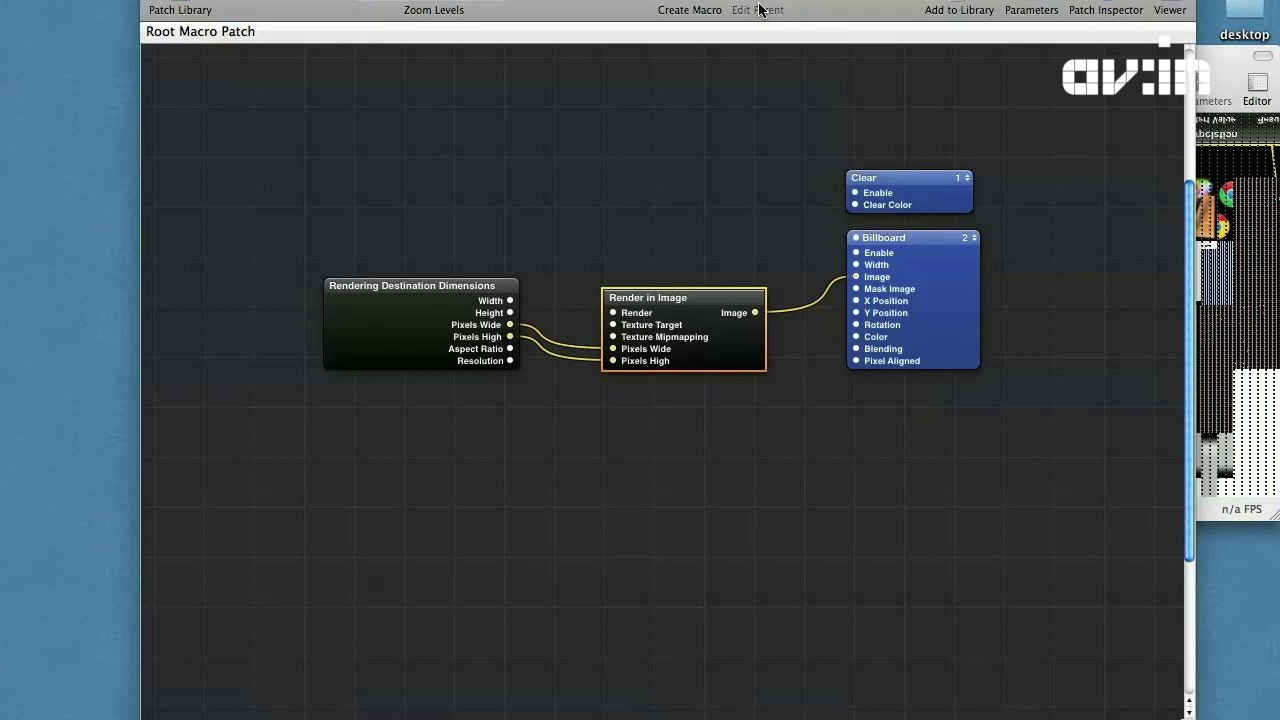
{"action": "key", "text": "super+i"}
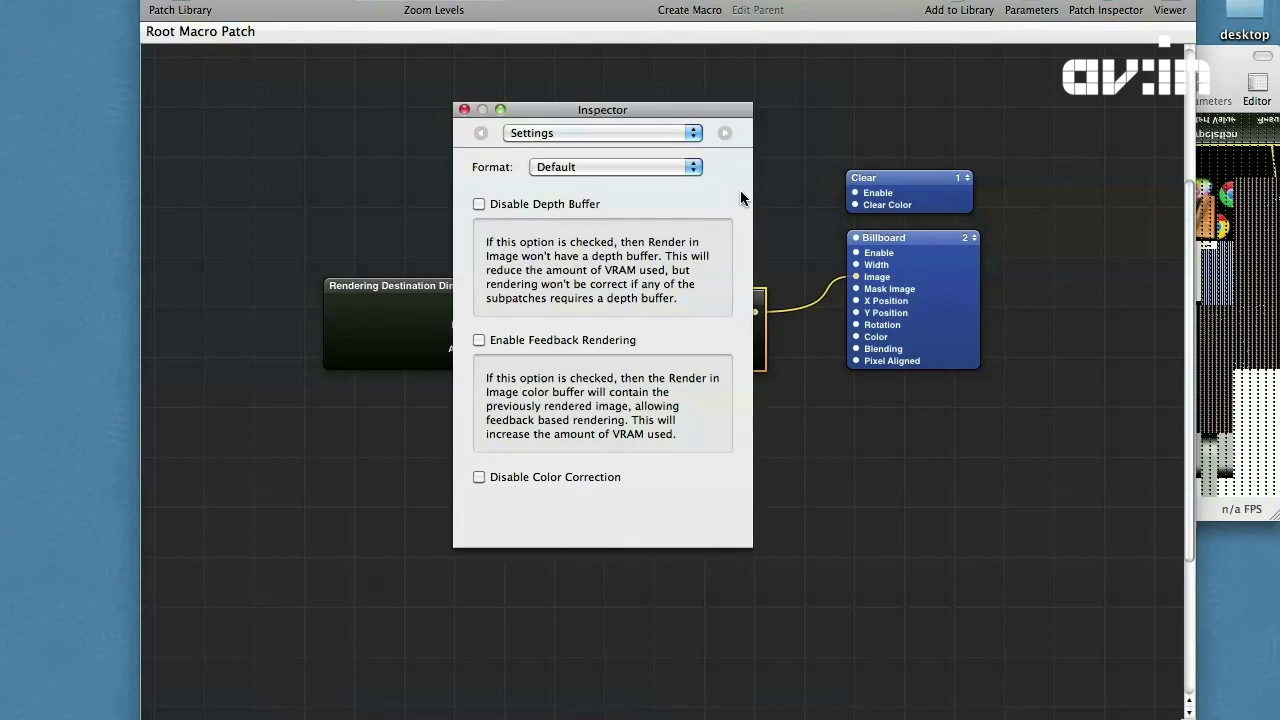
{"action": "left_click", "coordinate": [479, 340]}
{"action": "left_click", "coordinate": [1220, 246]}
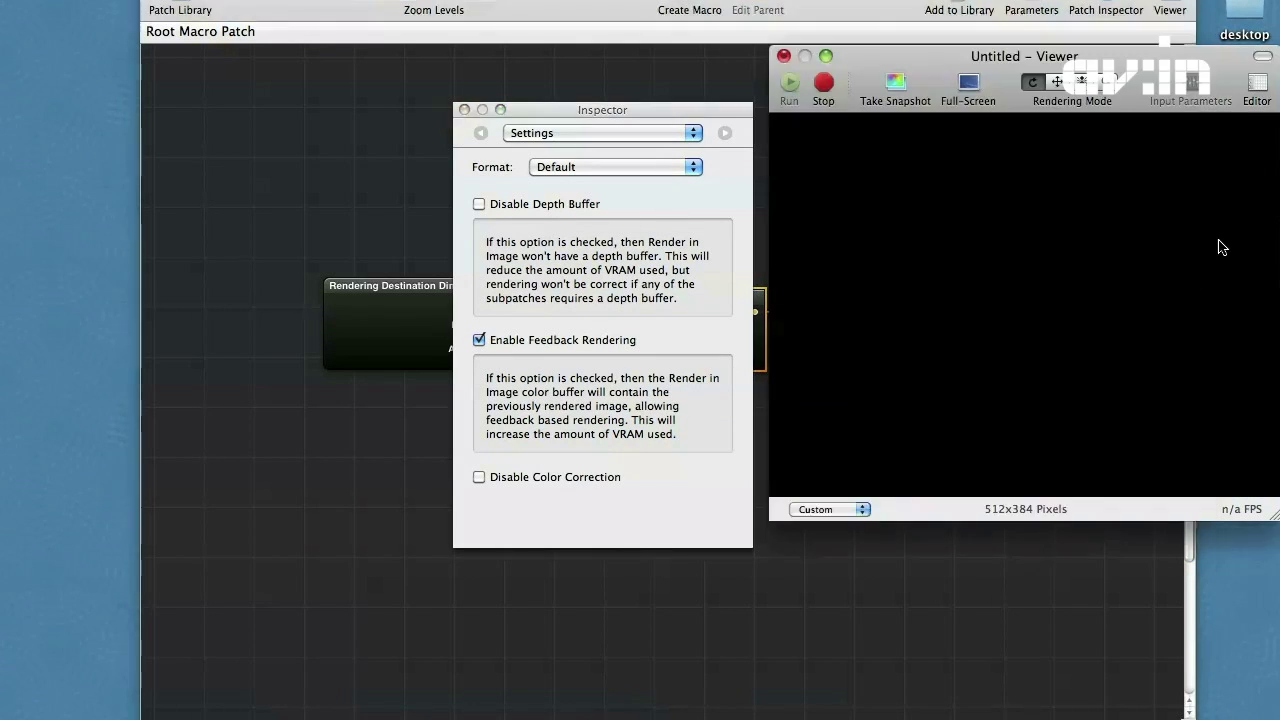
{"action": "left_click", "coordinate": [479, 204]}
{"action": "left_click", "coordinate": [463, 110]}
{"action": "left_click", "coordinate": [607, 145]}
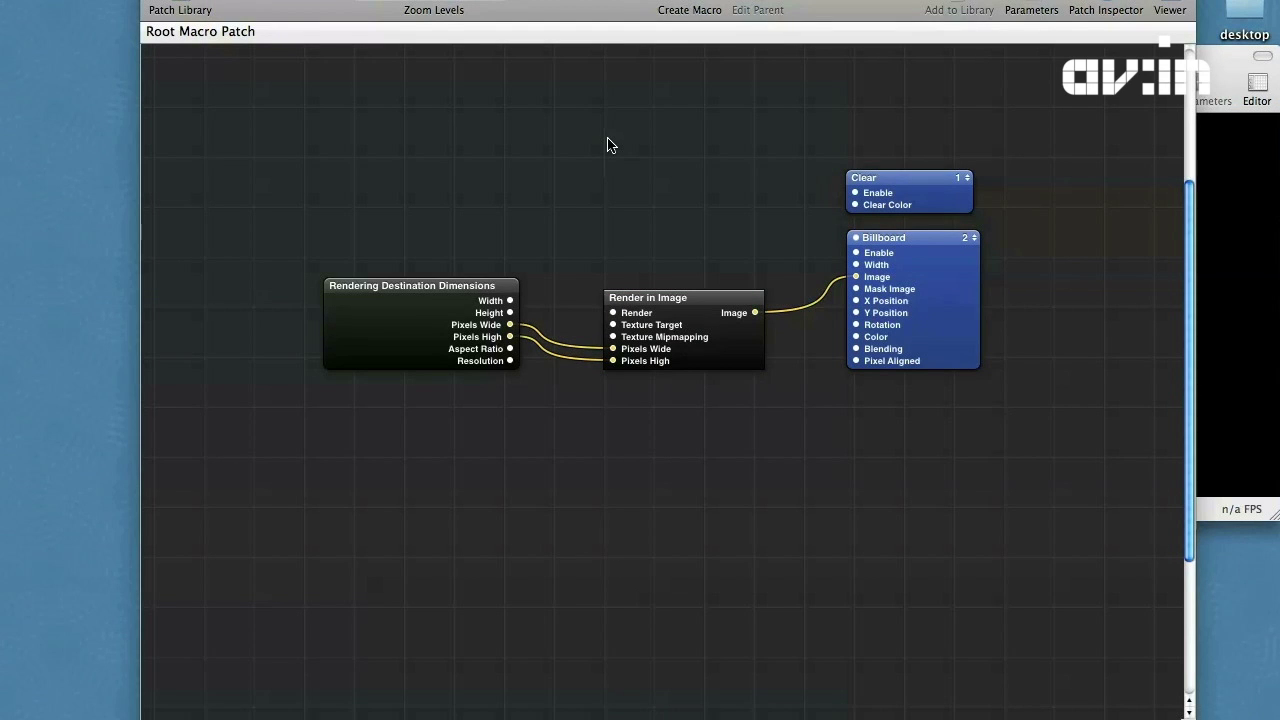
- Add a Radial Gradient patch inside Render in Image and space it out to the left of the Billboard
{"action": "double_click", "coordinate": [697, 340]}
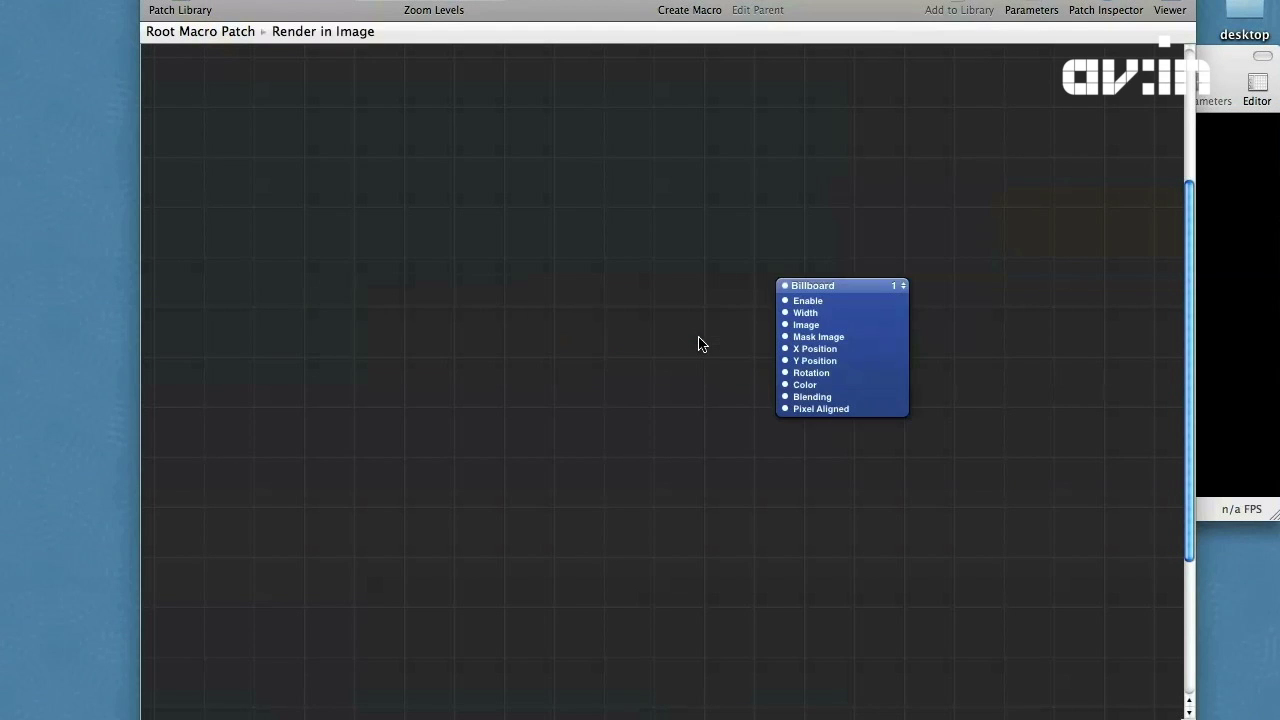
{"action": "left_click", "coordinate": [178, 8]}
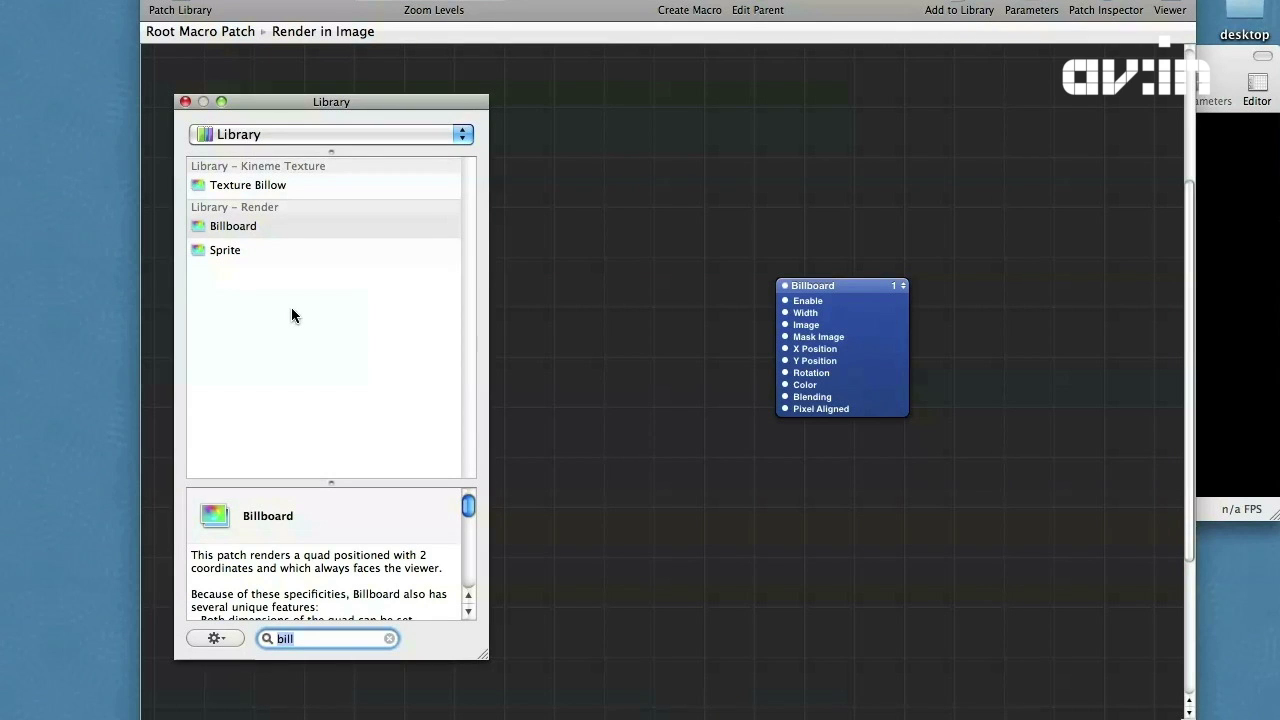
{"action": "double_click", "coordinate": [285, 638]}
{"action": "type", "text": "radial"}
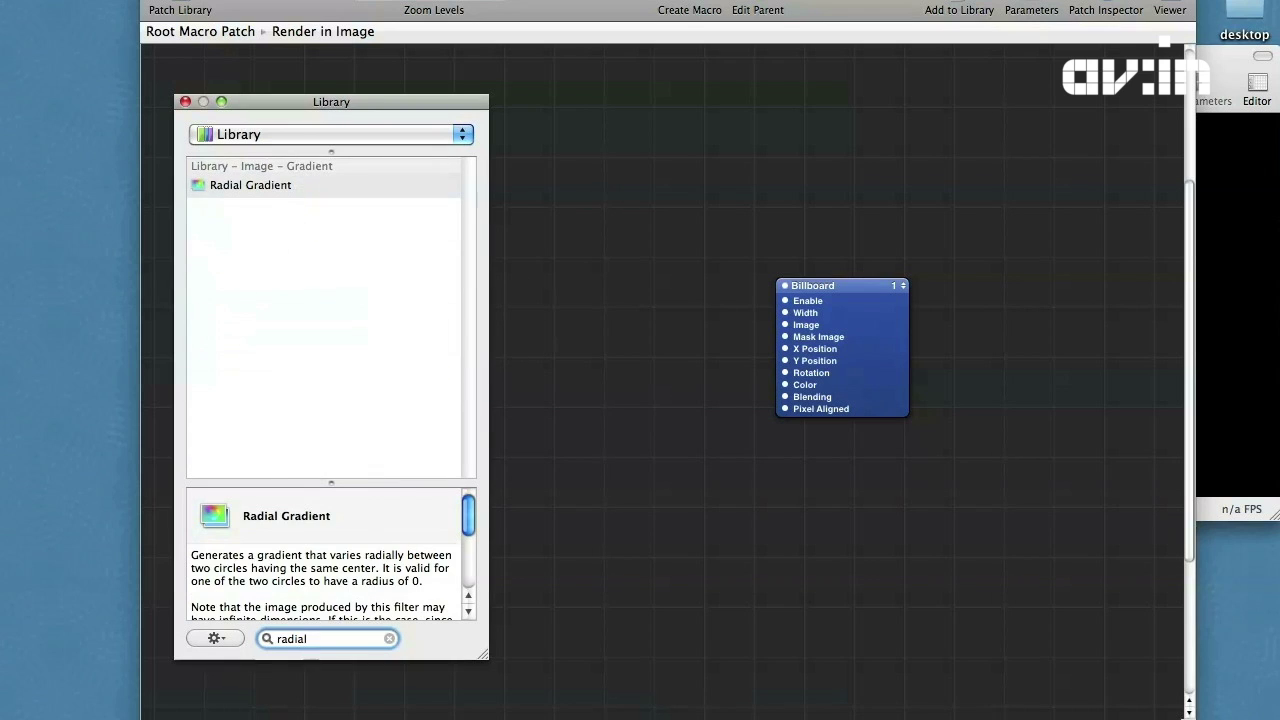
{"action": "key", "text": "Return"}
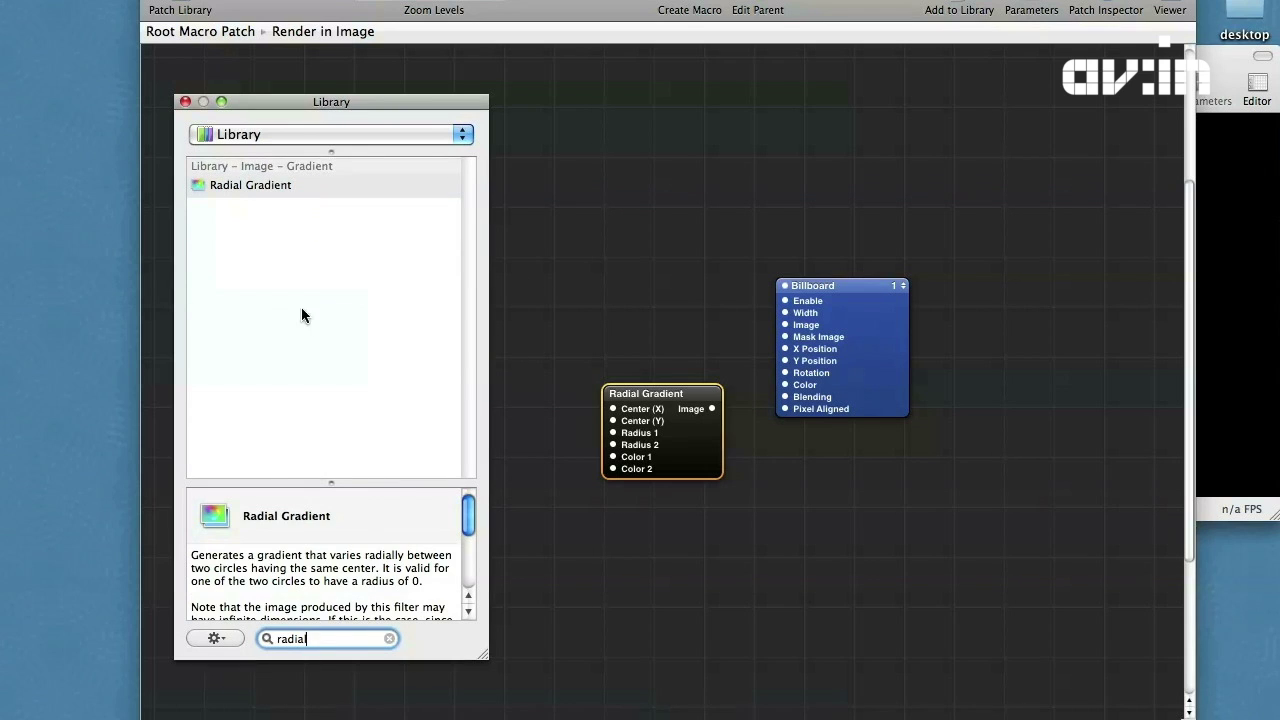
{"action": "key", "text": "super+Return"}
{"action": "left_click_drag", "start_coordinate": [687, 465], "coordinate": [663, 400]}
{"action": "left_click_drag", "start_coordinate": [894, 363], "coordinate": [1143, 374]}
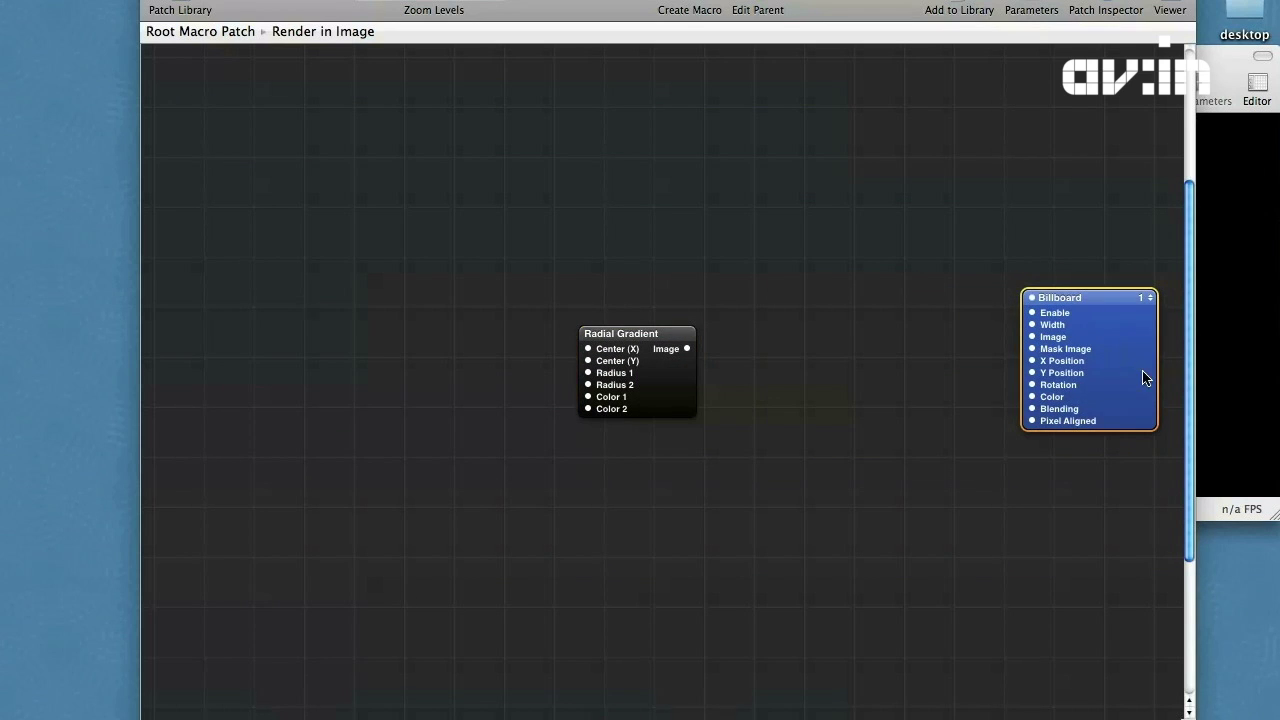
{"action": "left_click", "coordinate": [671, 385]}
{"action": "left_click_drag", "start_coordinate": [671, 385], "coordinate": [871, 380]}
- Set the opacity of the Radial Gradient's Color 2 to 0%
{"action": "key", "text": "super+i"}
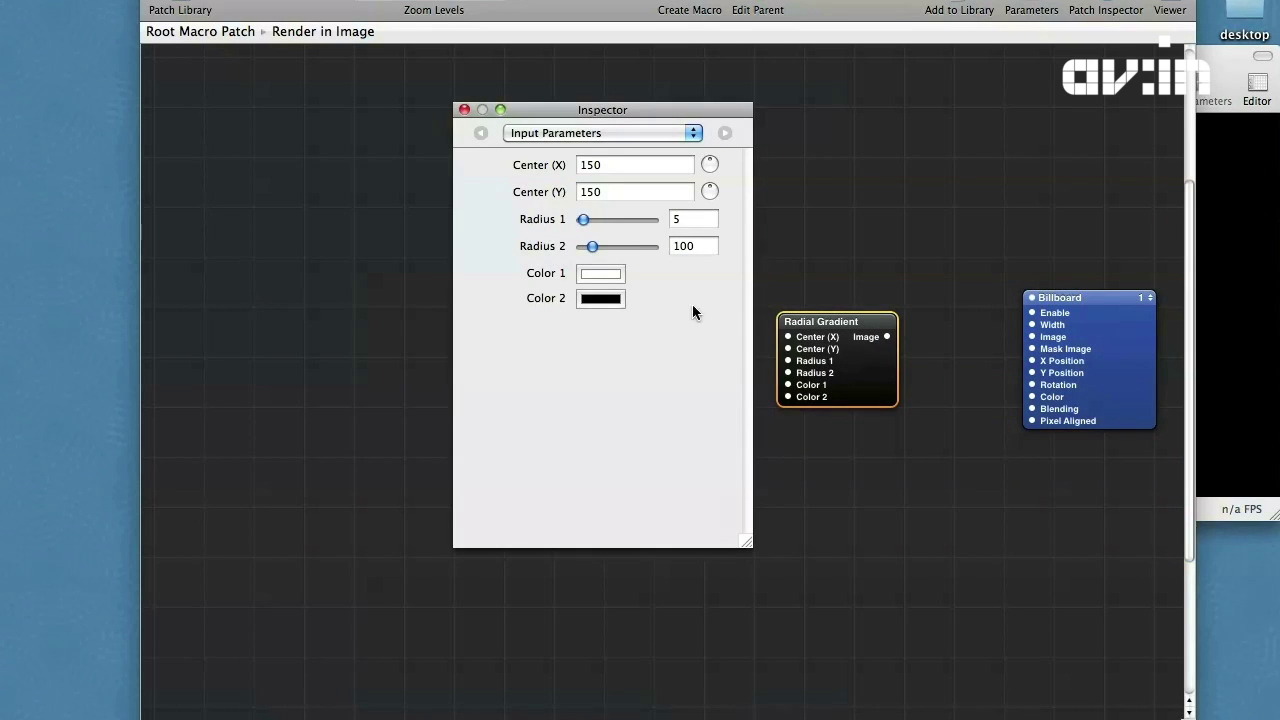
{"action": "left_click", "coordinate": [601, 299]}
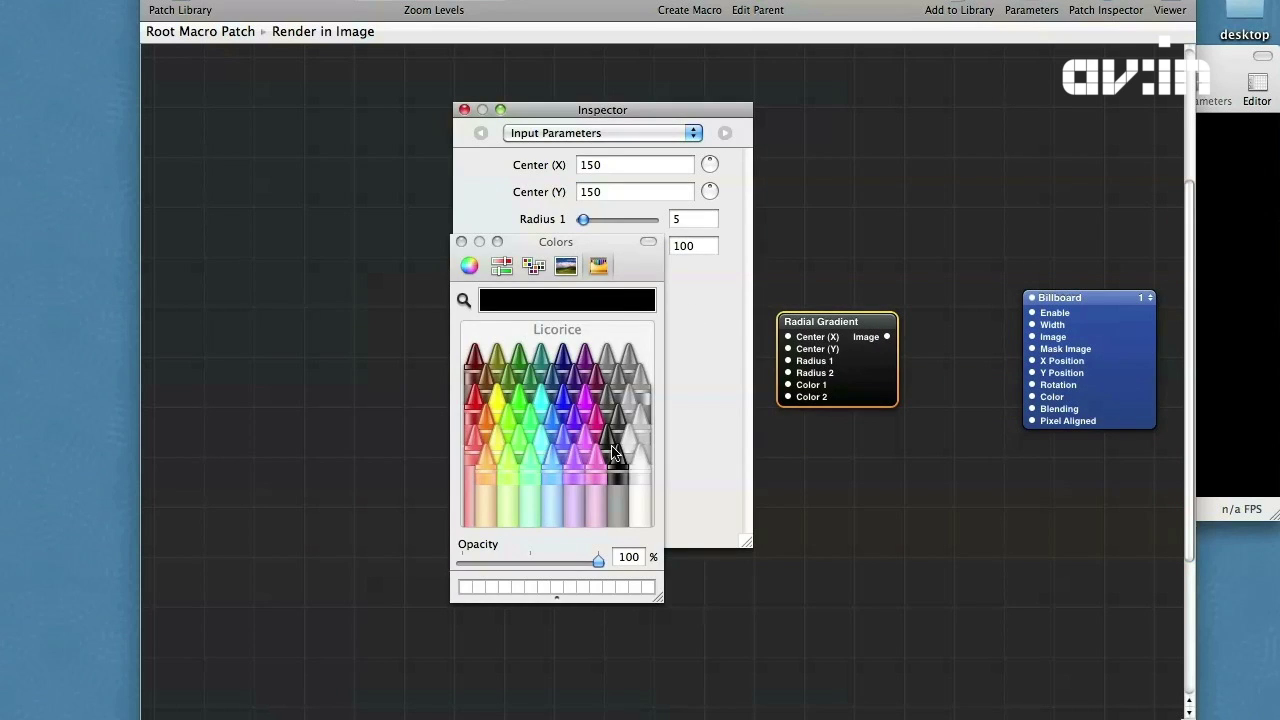
{"action": "left_click_drag", "start_coordinate": [595, 560], "coordinate": [459, 570]}
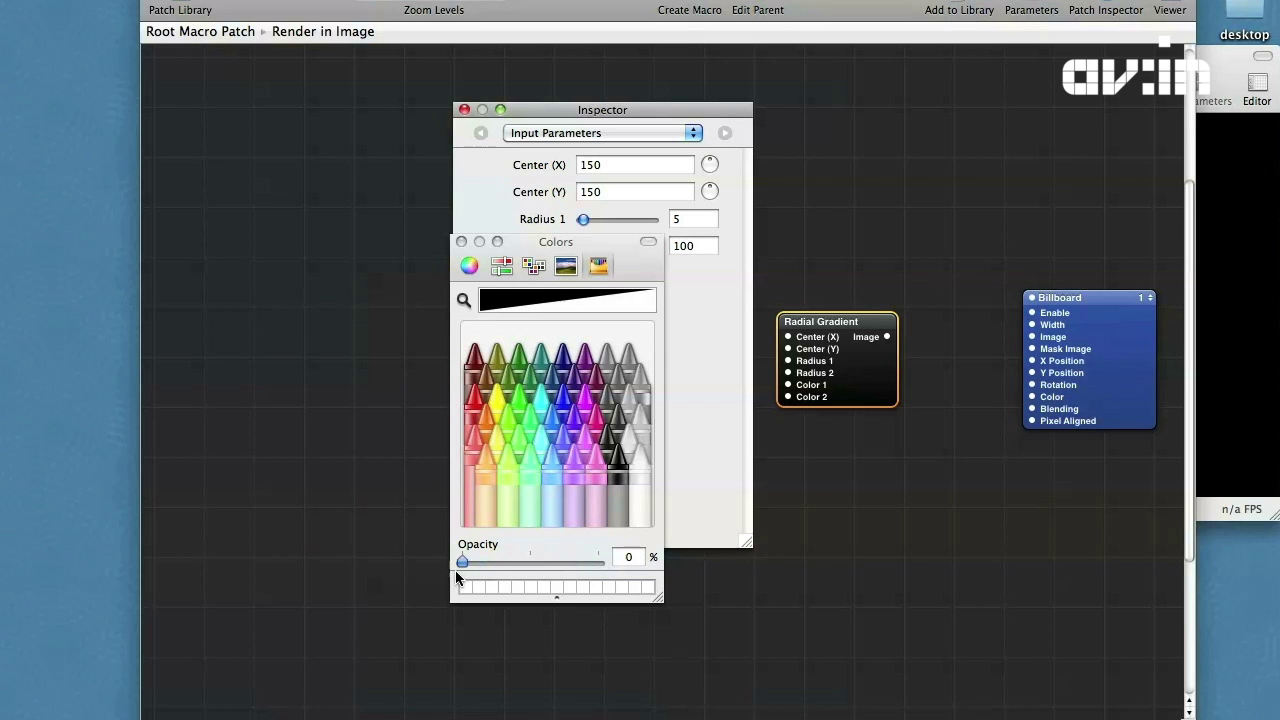
{"action": "left_click", "coordinate": [461, 242]}
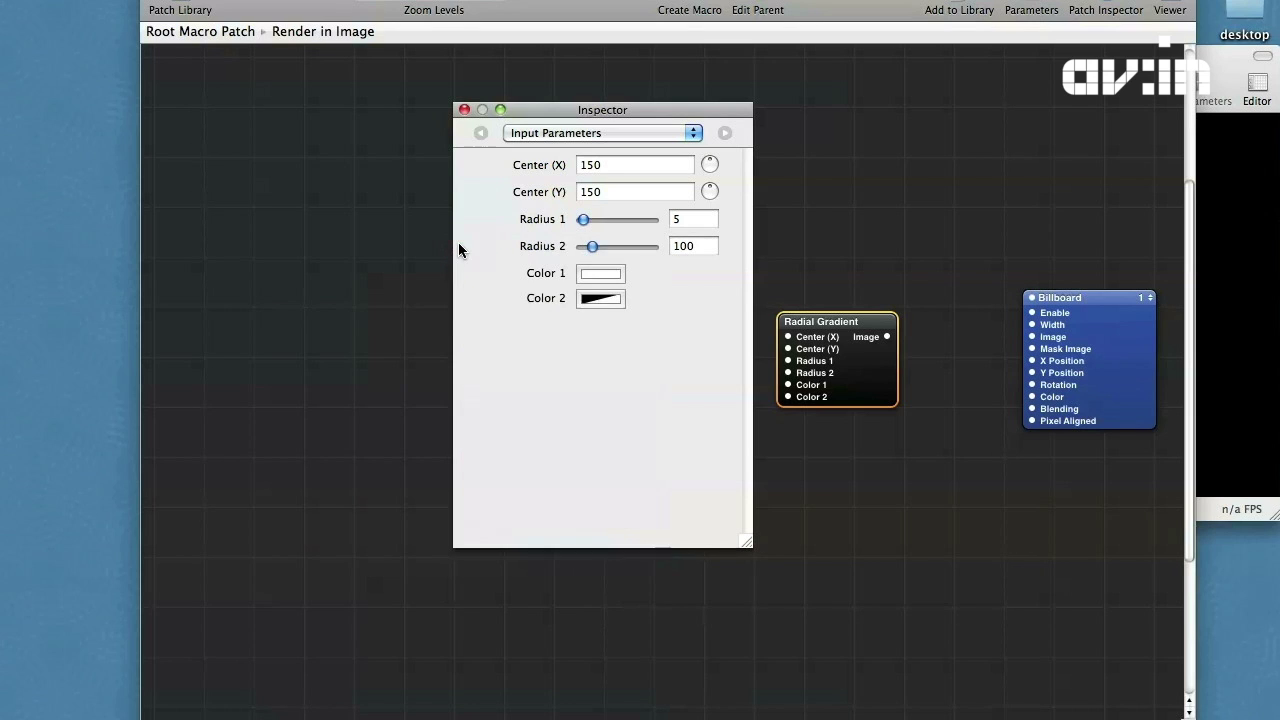
{"action": "left_click", "coordinate": [464, 109]}
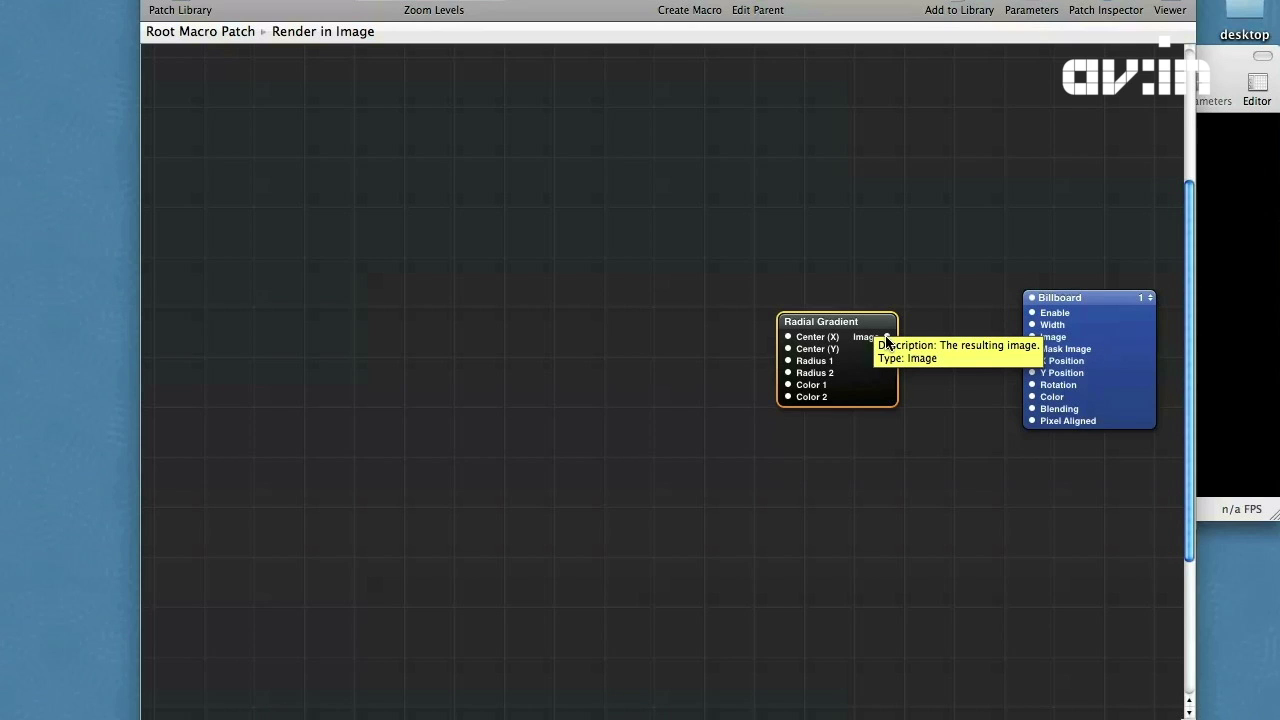
- Connect the Radial Gradient's Image output to the inner Billboard's Image input and check the result in the Viewer
{"action": "left_click_drag", "start_coordinate": [885, 337], "coordinate": [1035, 340]}
{"action": "left_click", "coordinate": [1218, 286]}
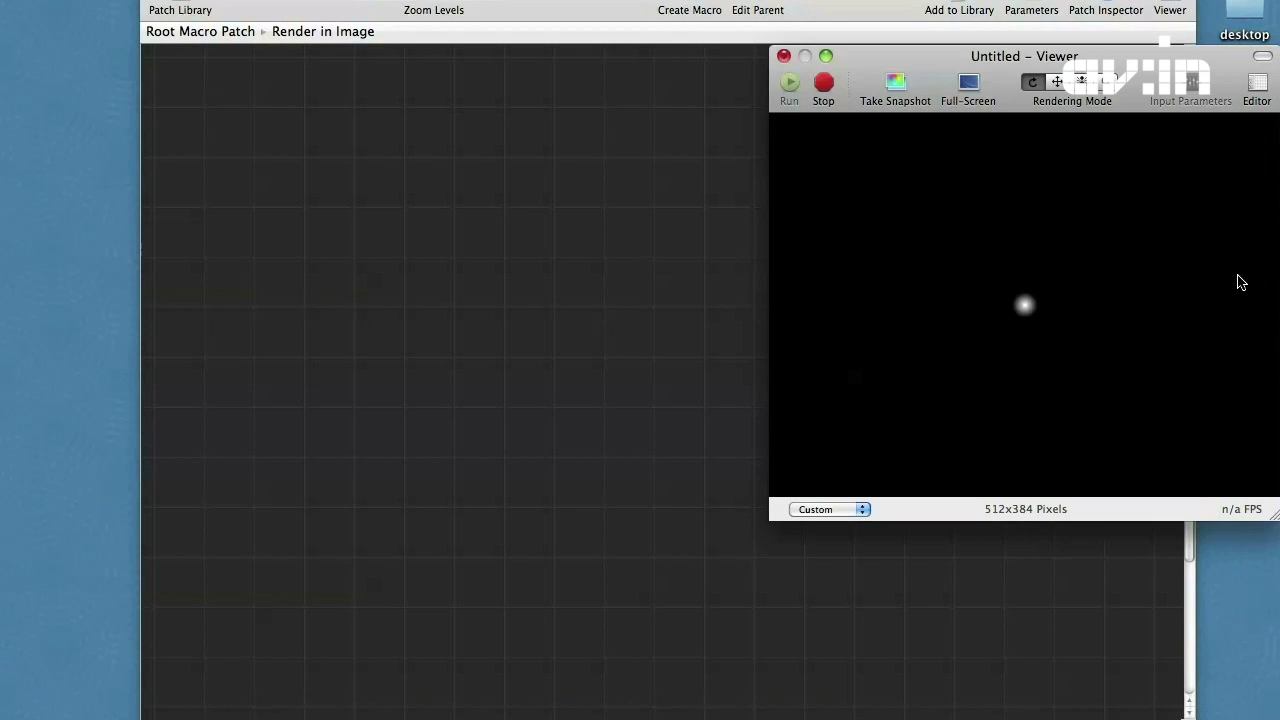
{"action": "left_click", "coordinate": [696, 299]}
- Add a Mouse patch inside the Render in Image macro
{"action": "left_click", "coordinate": [180, 9]}
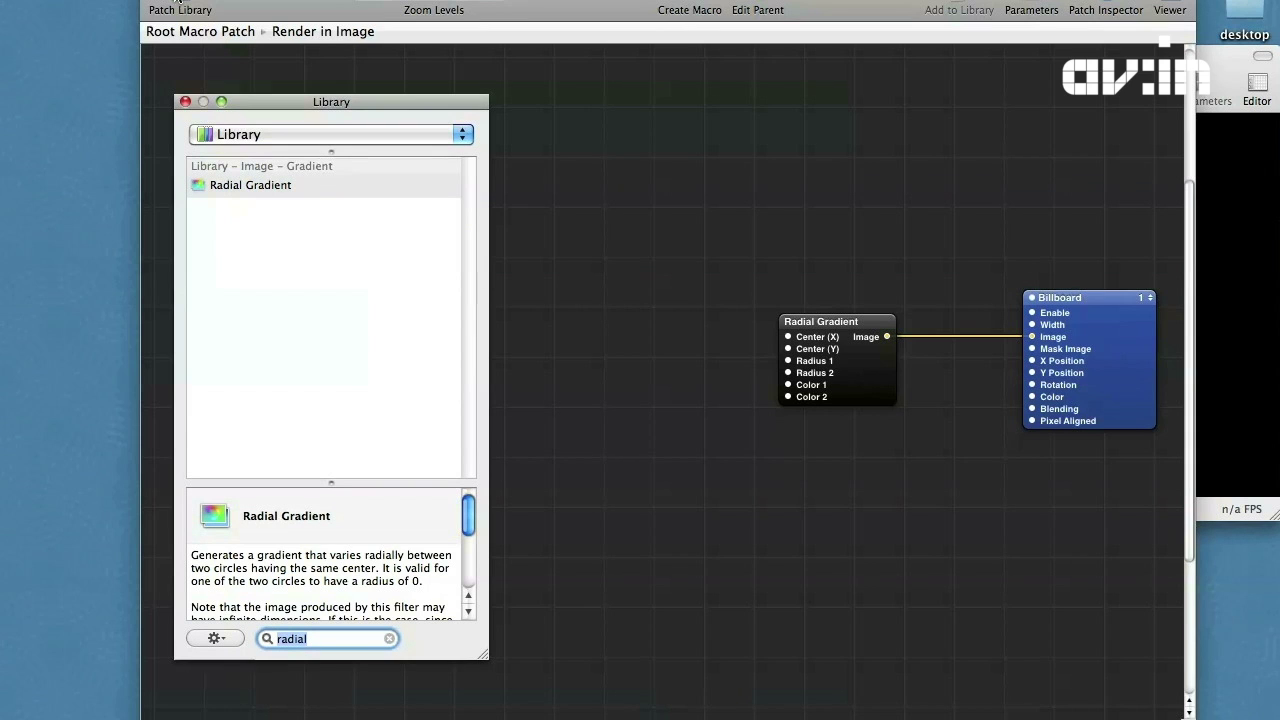
{"action": "type", "text": "mouse"}
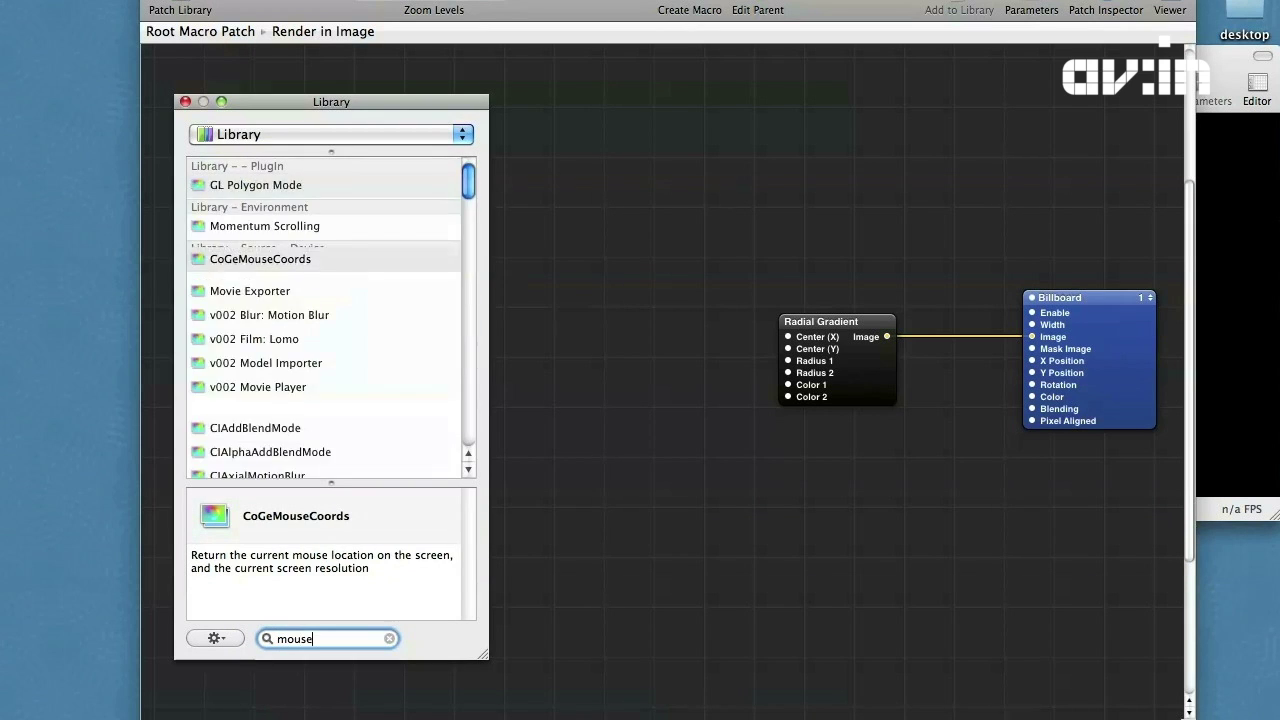
{"action": "key", "text": "Down"}
{"action": "key", "text": "Down"}
{"action": "key", "text": "Return"}
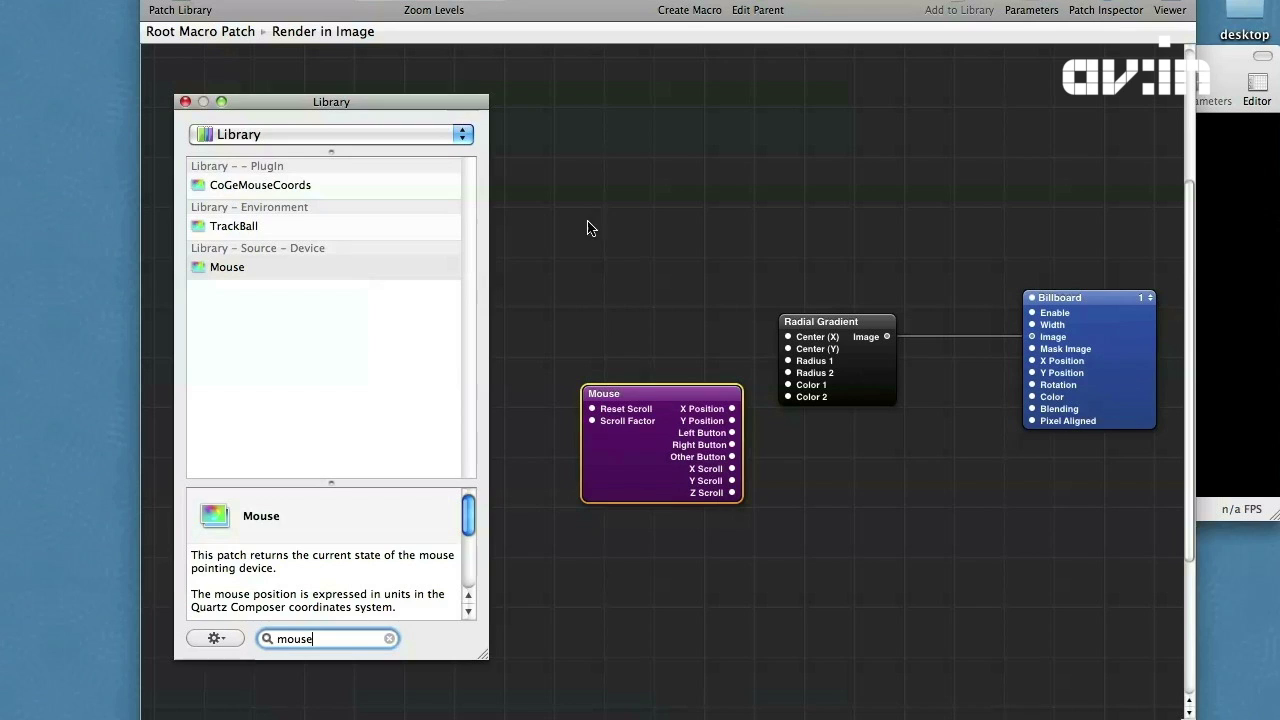
- Connect the Mouse's X Position and Y Position to the Billboard's matching inputs and test the movement in the Viewer
{"action": "left_click_drag", "start_coordinate": [655, 420], "coordinate": [1032, 366]}
{"action": "left_click_drag", "start_coordinate": [882, 469], "coordinate": [1032, 374]}
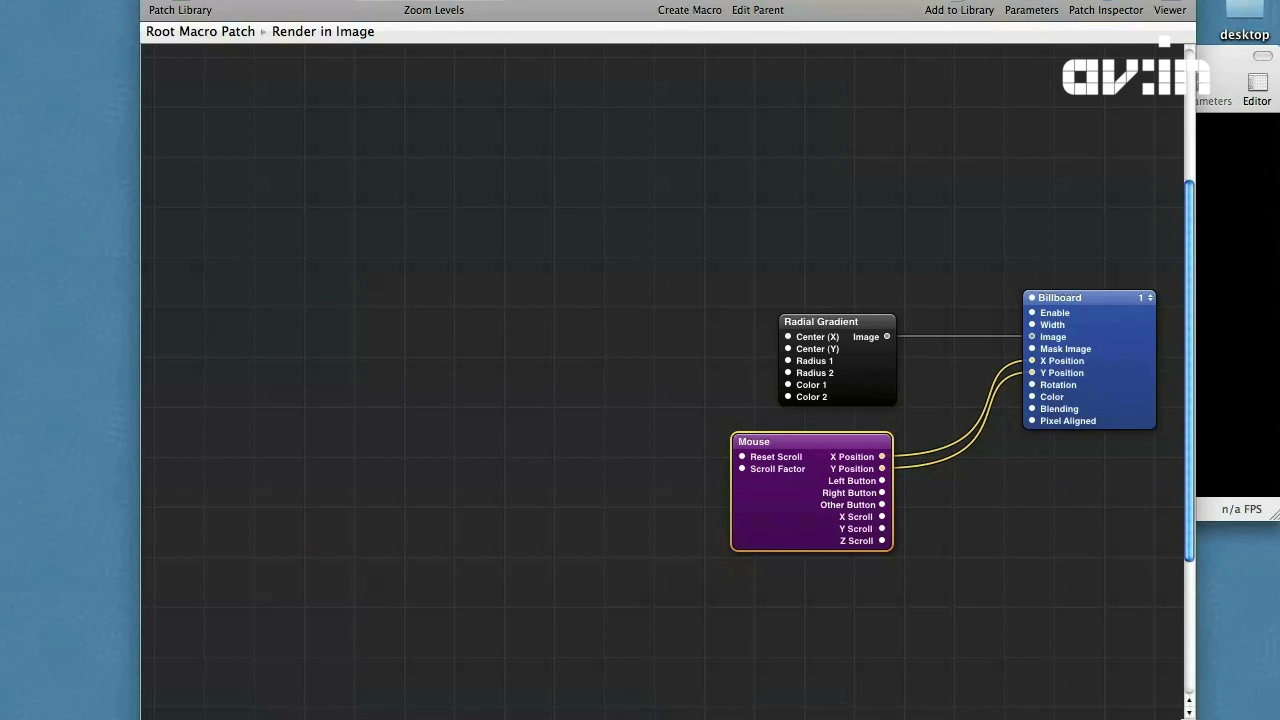
{"action": "left_click", "coordinate": [1268, 296]}
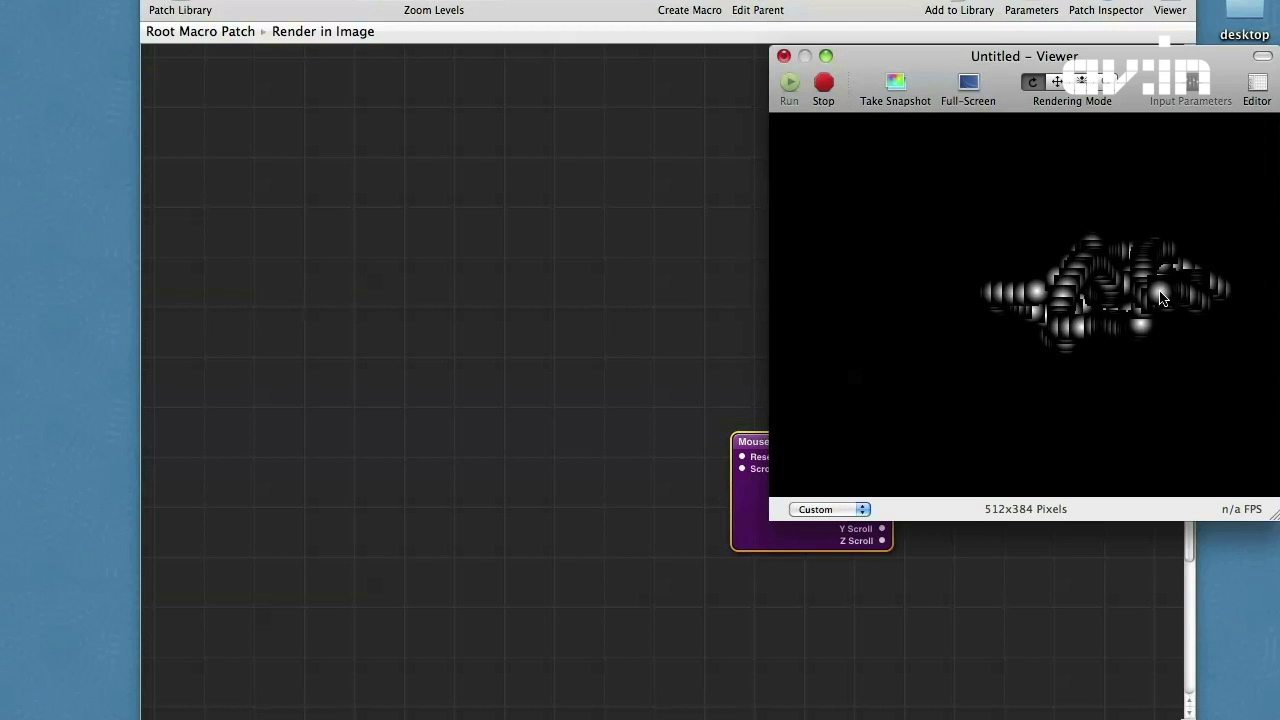
- Set the inner Billboard's Blending to Over and test painting with the mouse in the Viewer
{"action": "left_click", "coordinate": [686, 296]}
{"action": "left_click", "coordinate": [1113, 373]}
{"action": "key", "text": "super+i"}
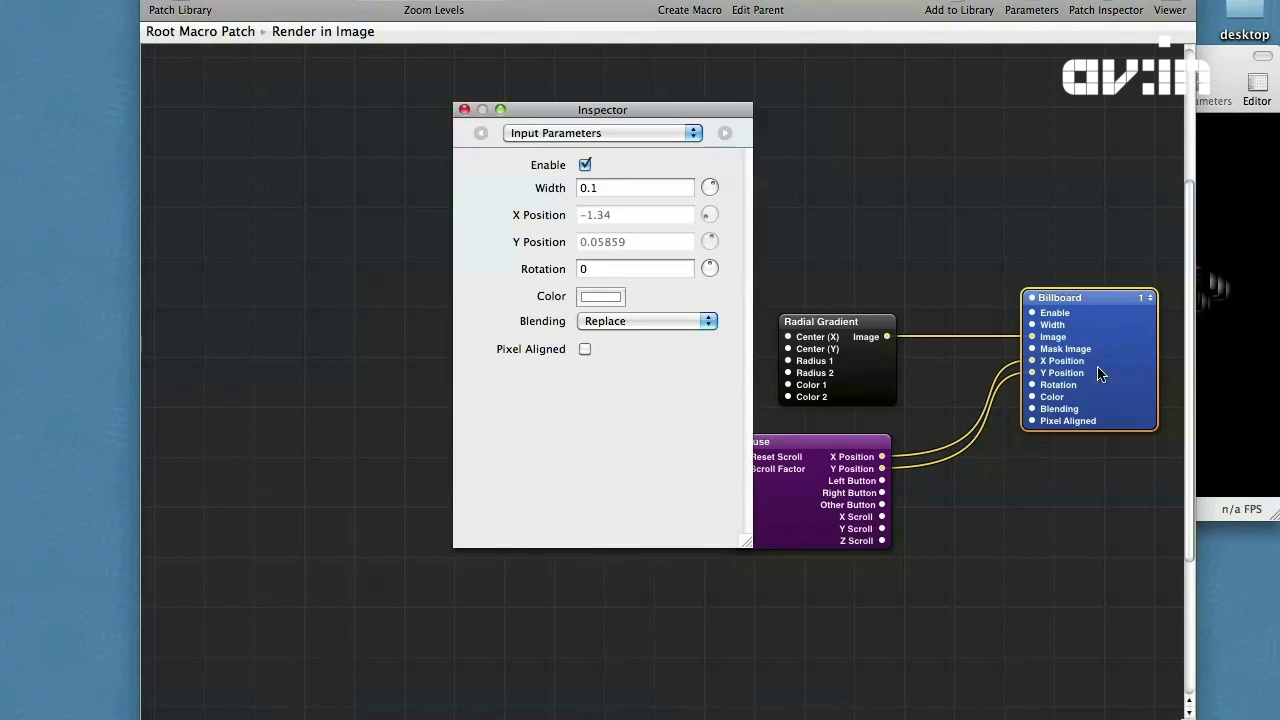
{"action": "left_click", "coordinate": [663, 322]}
{"action": "left_click", "coordinate": [657, 343]}
{"action": "left_click", "coordinate": [464, 110]}
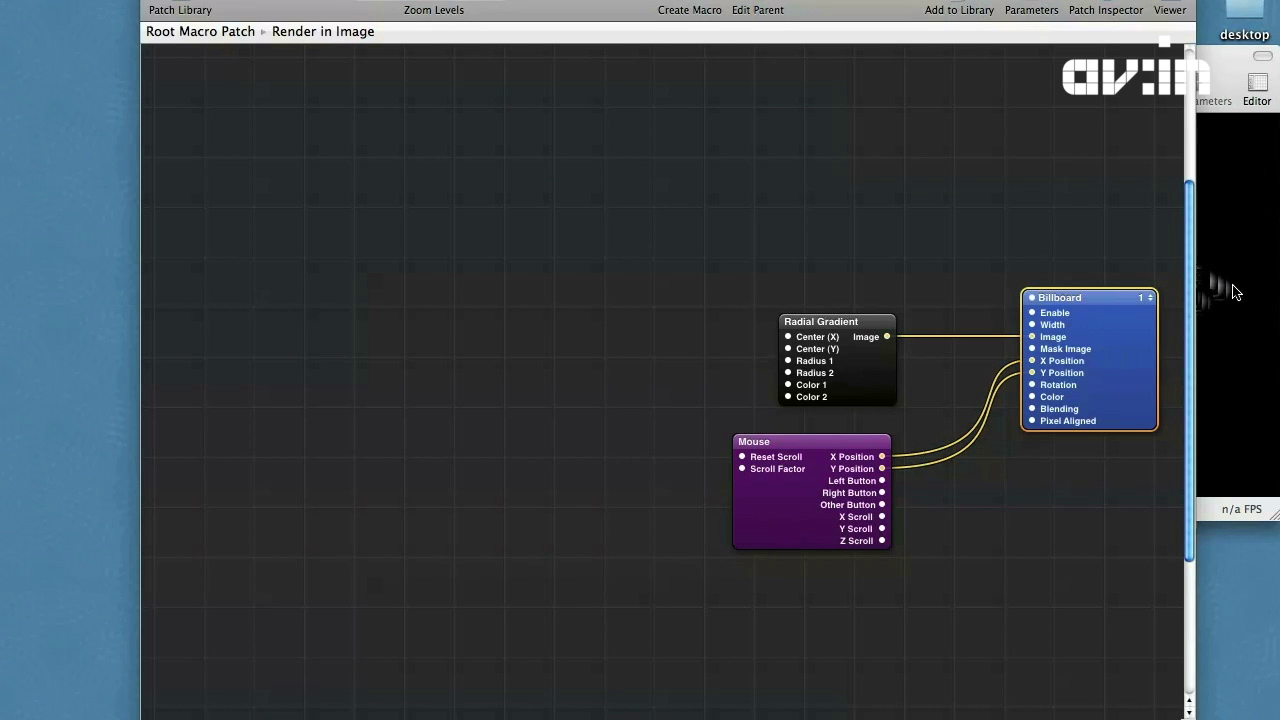
{"action": "left_click", "coordinate": [1222, 290]}
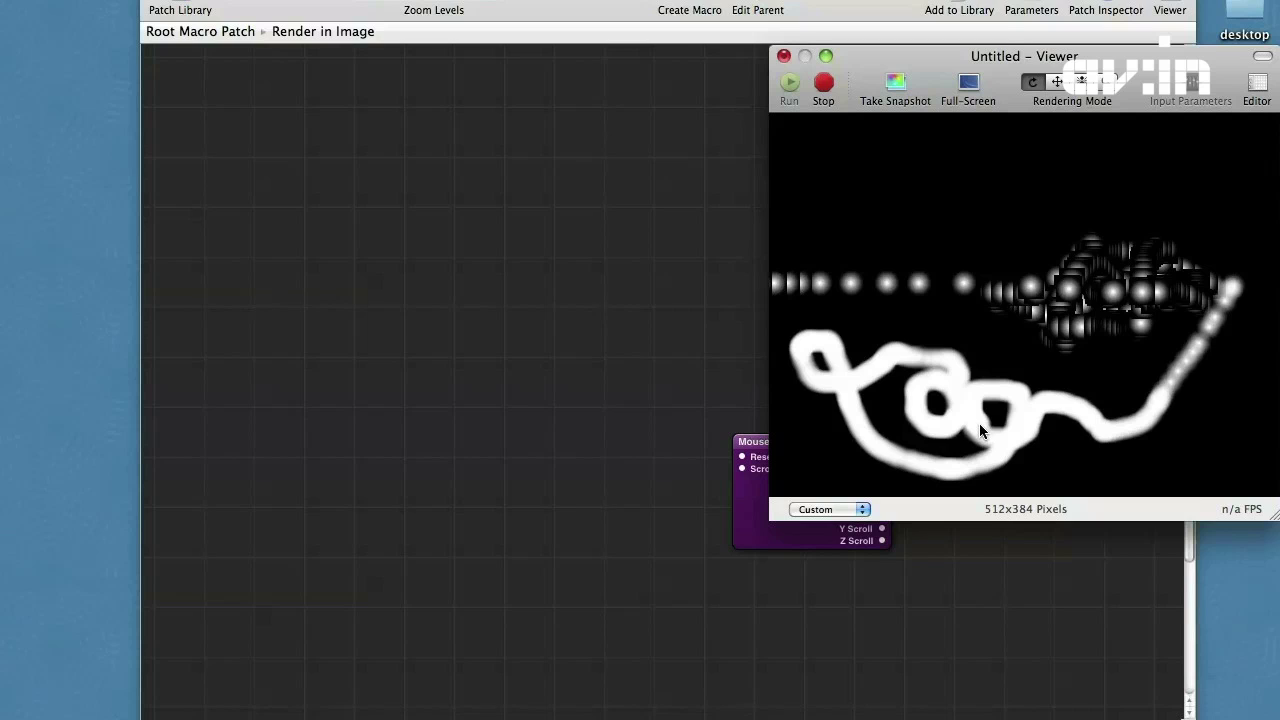
- Add an Interpolation patch inside the Render in Image macro
{"action": "left_click", "coordinate": [686, 366]}
{"action": "left_click", "coordinate": [190, 9]}
{"action": "type", "text": "interp"}
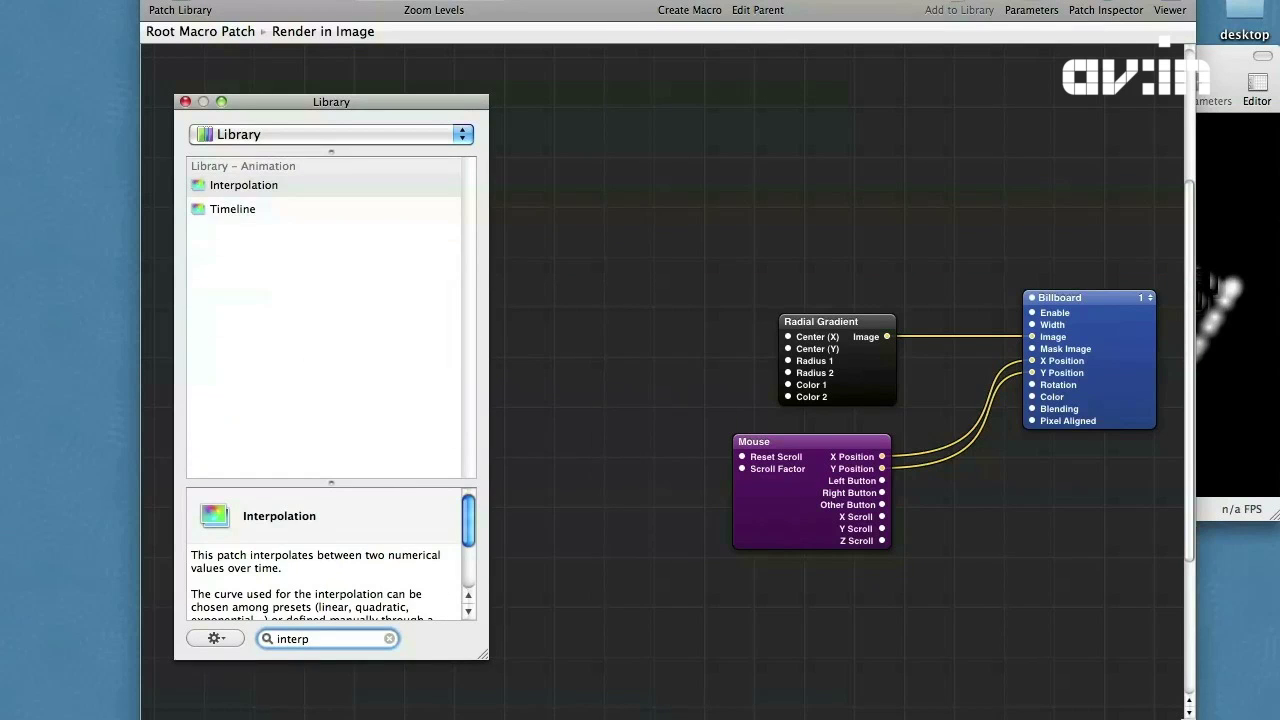
{"action": "key", "text": "Return"}
- Add an HSL Color patch inside the Render in Image macro
{"action": "key", "text": "BackSpace"}
{"action": "key", "text": "BackSpace"}
{"action": "key", "text": "BackSpace"}
{"action": "key", "text": "BackSpace"}
{"action": "key", "text": "BackSpace"}
{"action": "key", "text": "BackSpace"}
{"action": "type", "text": "hsl"}
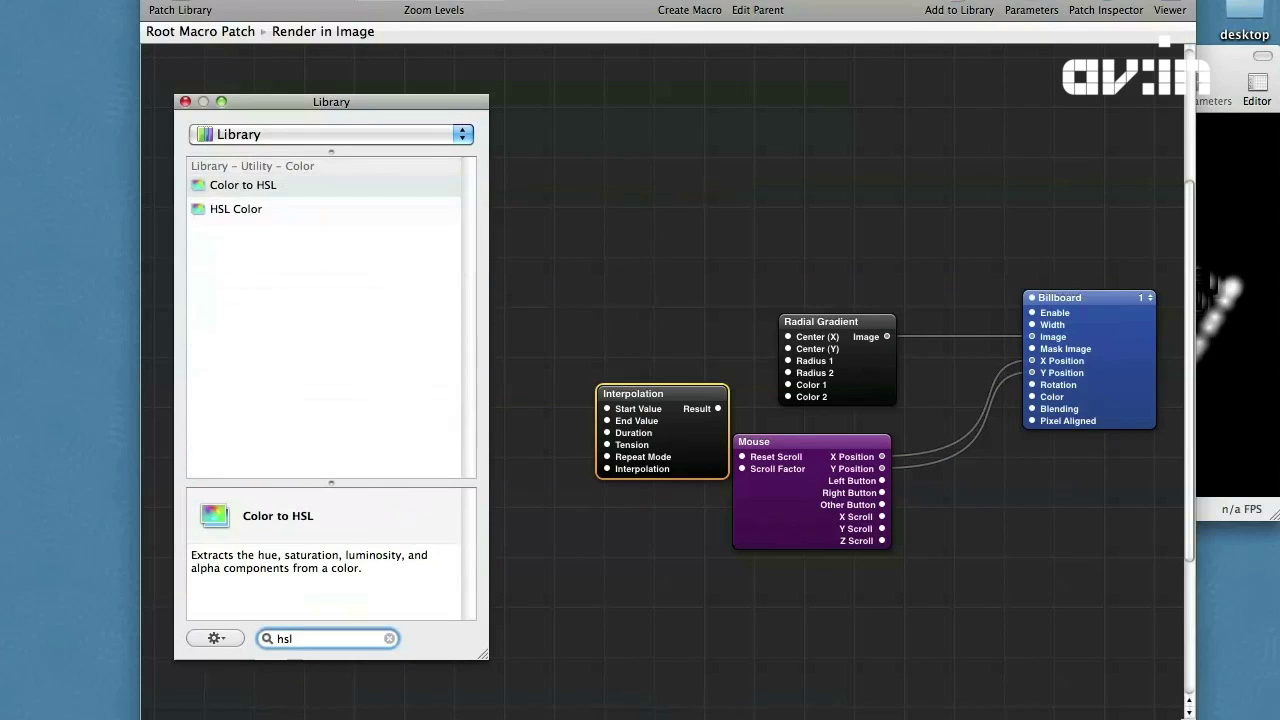
{"action": "key", "text": "Down"}
{"action": "key", "text": "Return"}
- Connect HSL Color's output to the Radial Gradient's Color 1 and the Interpolation's Result to HSL Color's Hue
{"action": "key", "text": "super+Return"}
{"action": "left_click_drag", "start_coordinate": [686, 408], "coordinate": [789, 385]}
{"action": "left_click_drag", "start_coordinate": [699, 437], "coordinate": [498, 341]}
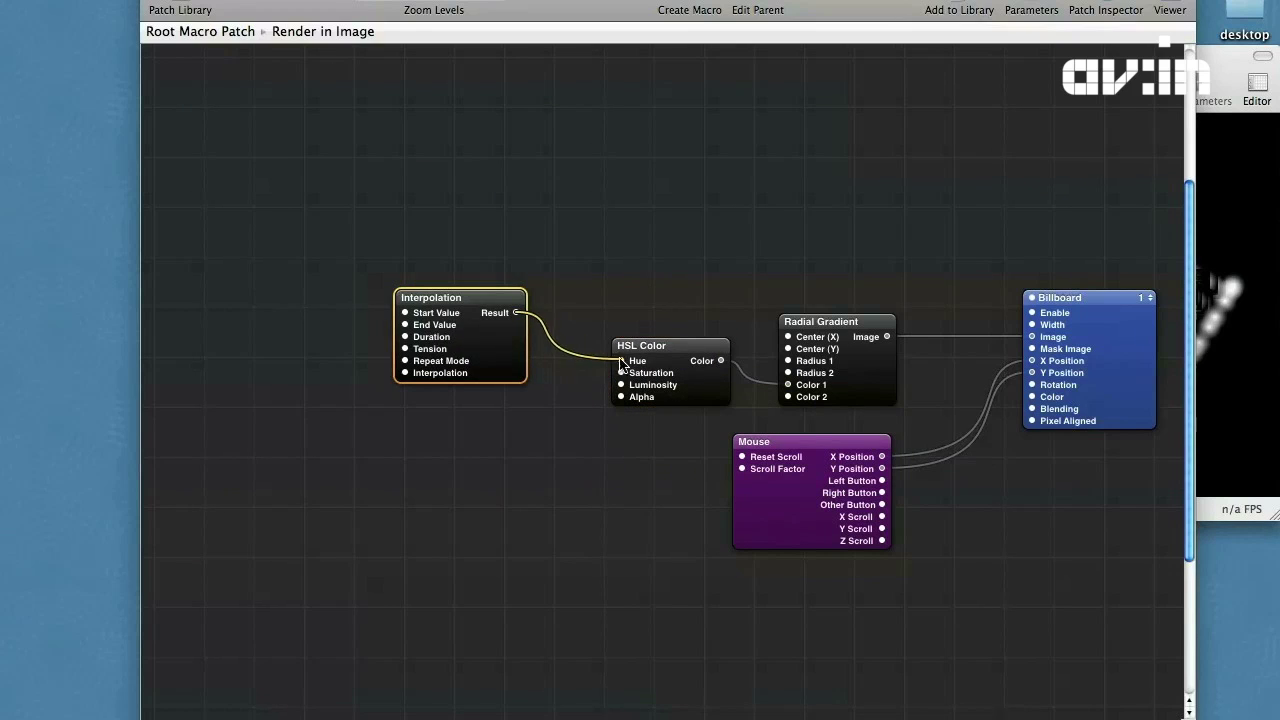
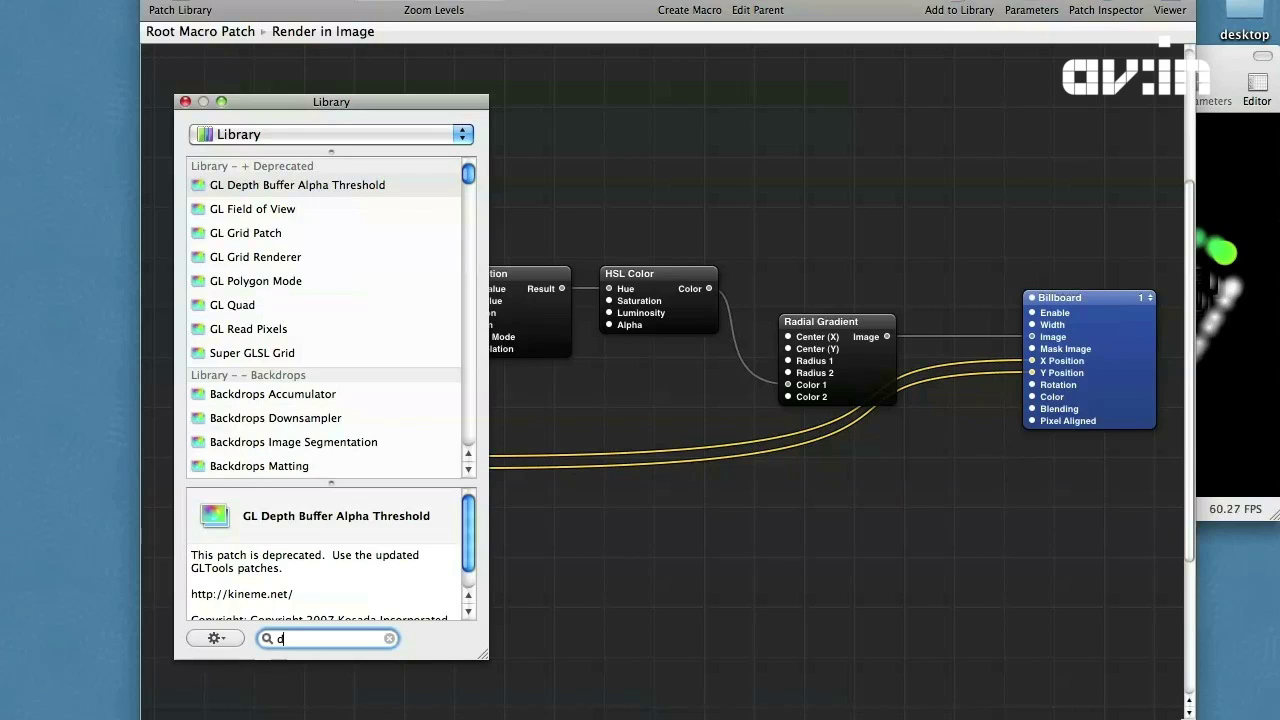
- Add two Derivator patches inside the Render in Image macro
{"action": "type", "text": "eri"}
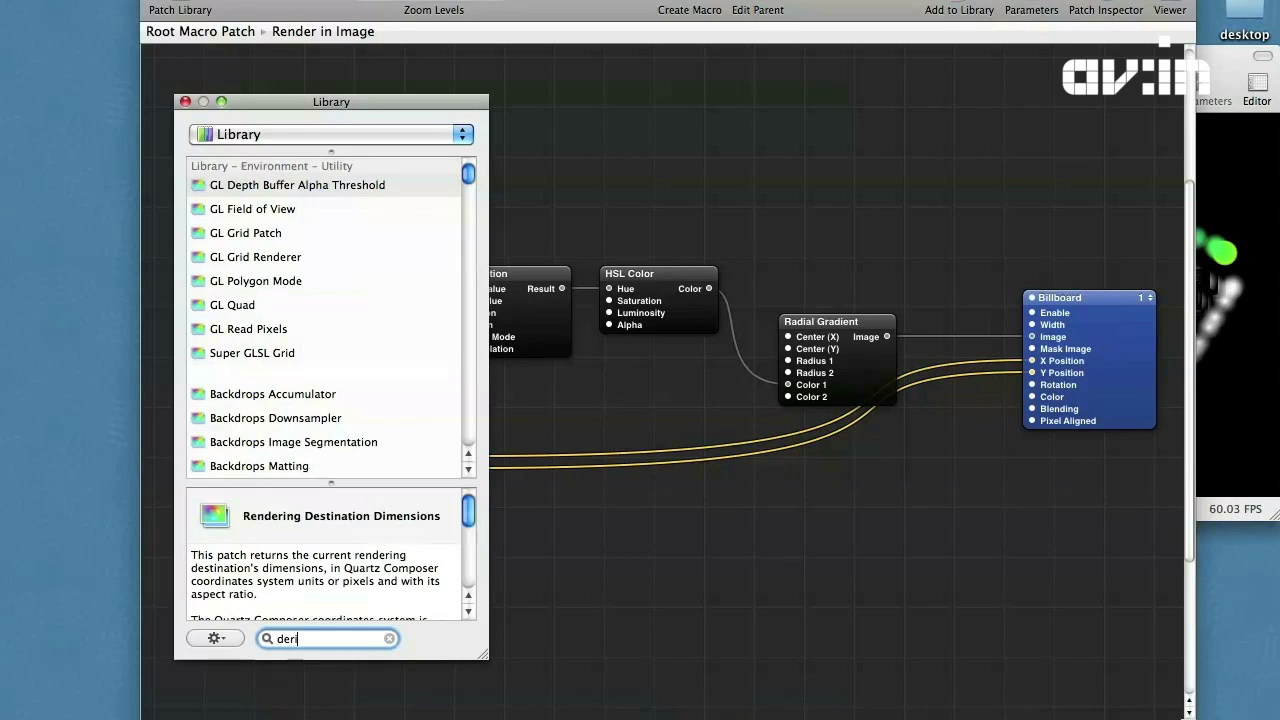
{"action": "key", "text": "Down"}
{"action": "key", "text": "Return"}
{"action": "key", "text": "Return"}
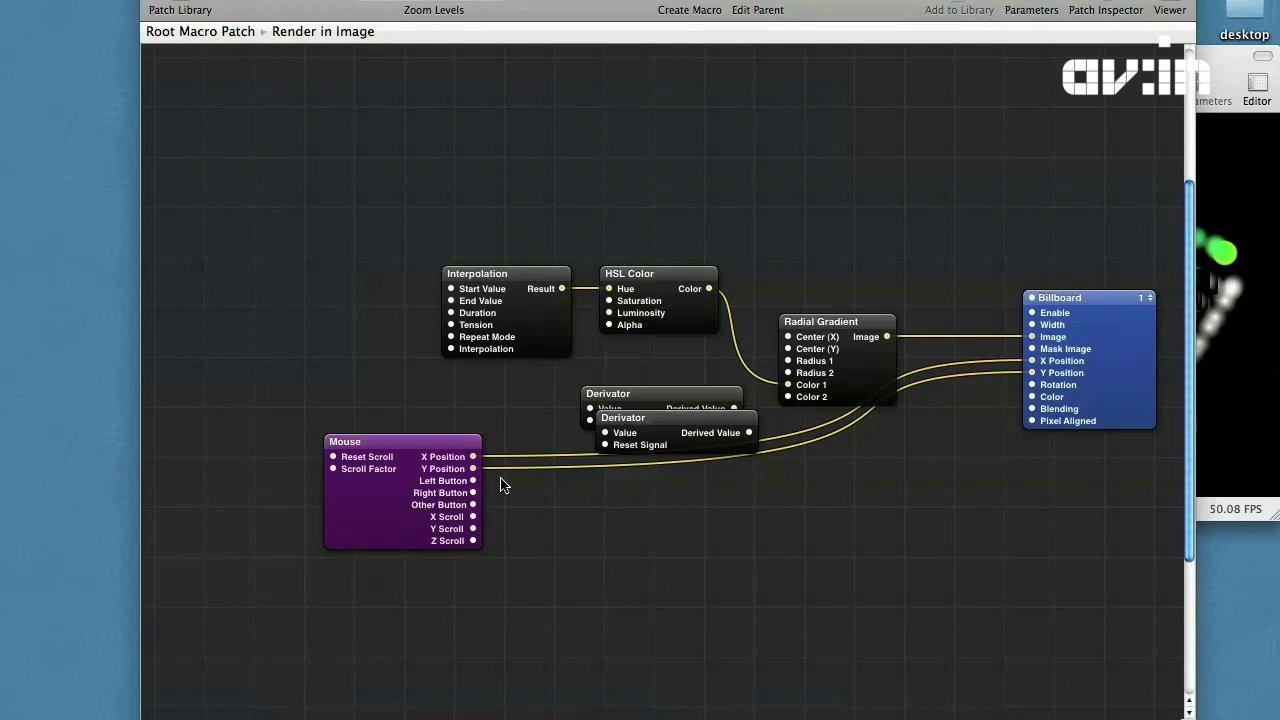
- Connect the Mouse's X Position and Y Position to the Value inputs of the two Derivators and move both Derivators down beside the Mouse patch
{"action": "left_click_drag", "start_coordinate": [473, 457], "coordinate": [590, 409]}
{"action": "left_click_drag", "start_coordinate": [473, 469], "coordinate": [630, 465]}
{"action": "left_click", "coordinate": [612, 424]}
{"action": "left_click", "coordinate": [636, 418], "text": "shift"}
- Add a Mathematical Expression patch and place it to the right of the two Derivators
{"action": "left_click", "coordinate": [197, 4]}
{"action": "type", "text": "expr"}
{"action": "key", "text": "Down"}
{"action": "key", "text": "Down"}
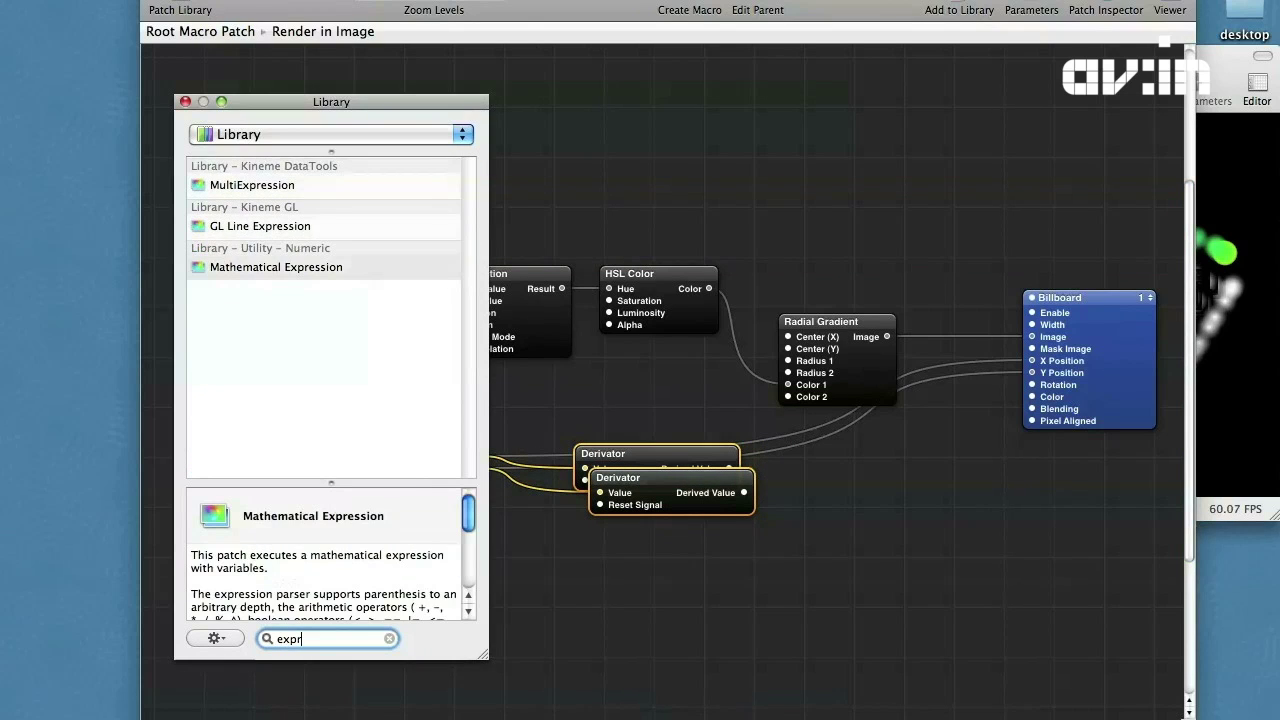
{"action": "key", "text": "Return"}
{"action": "key", "text": "super+Return"}
{"action": "left_click_drag", "start_coordinate": [650, 412], "coordinate": [844, 496]}
- Set the Mathematical Expression patch's formula to sqrt(x^2+y^2)/50
{"action": "key", "text": "super+i"}
{"action": "left_click_drag", "start_coordinate": [558, 133], "coordinate": [442, 177]}
{"action": "type", "text": "sqrt"}
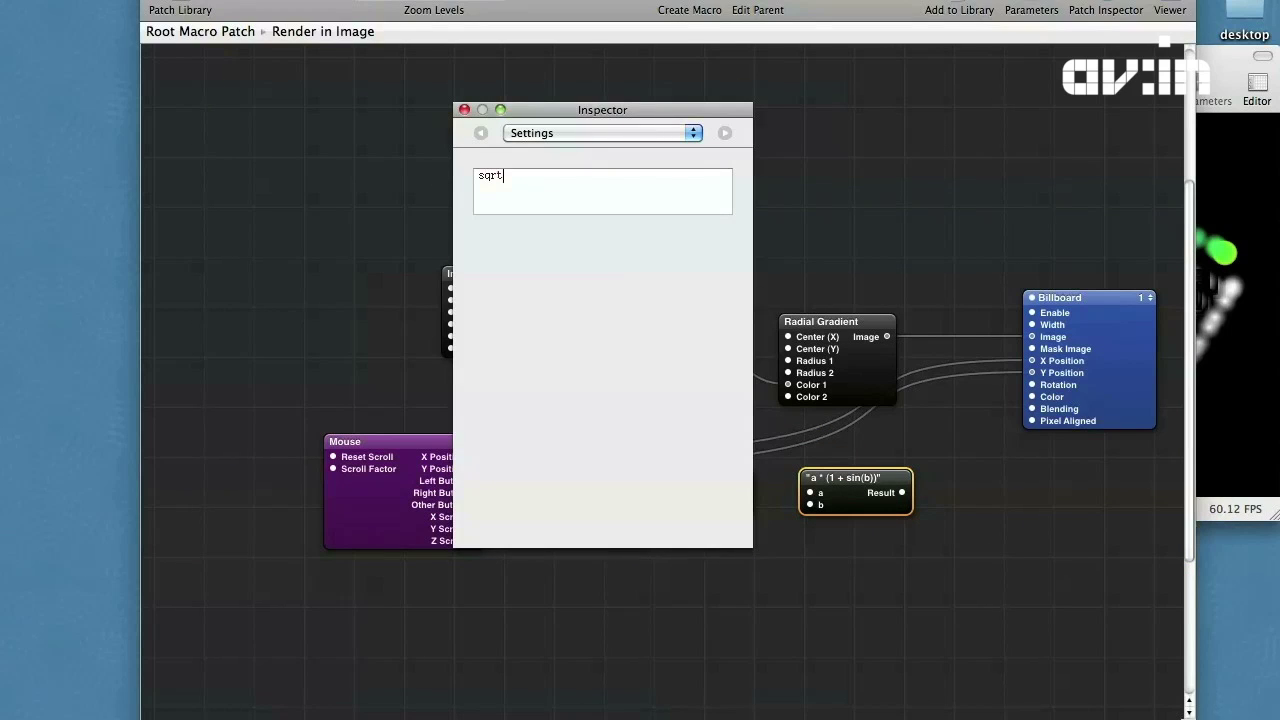
{"action": "type", "text": "()"}
{"action": "type", "text": "x"}
{"action": "type", "text": "^2"}
{"action": "type", "text": "+y^2)/50"}
{"action": "left_click", "coordinate": [464, 109]}
- Connect the Derivators to the expression's x and y inputs and its Result to the Billboard's Width, then test in the Viewer
{"action": "left_click_drag", "start_coordinate": [740, 472], "coordinate": [810, 505]}
{"action": "left_click_drag", "start_coordinate": [912, 494], "coordinate": [1032, 324]}
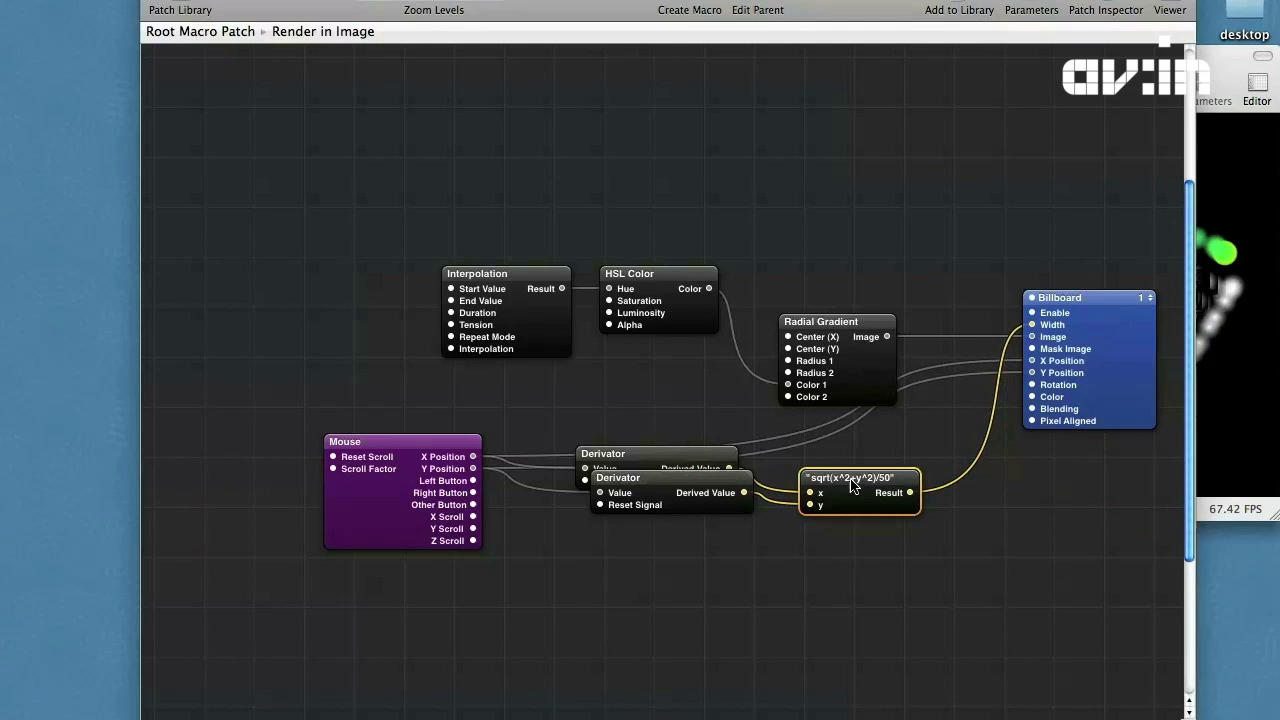
{"action": "left_click", "coordinate": [1245, 215]}
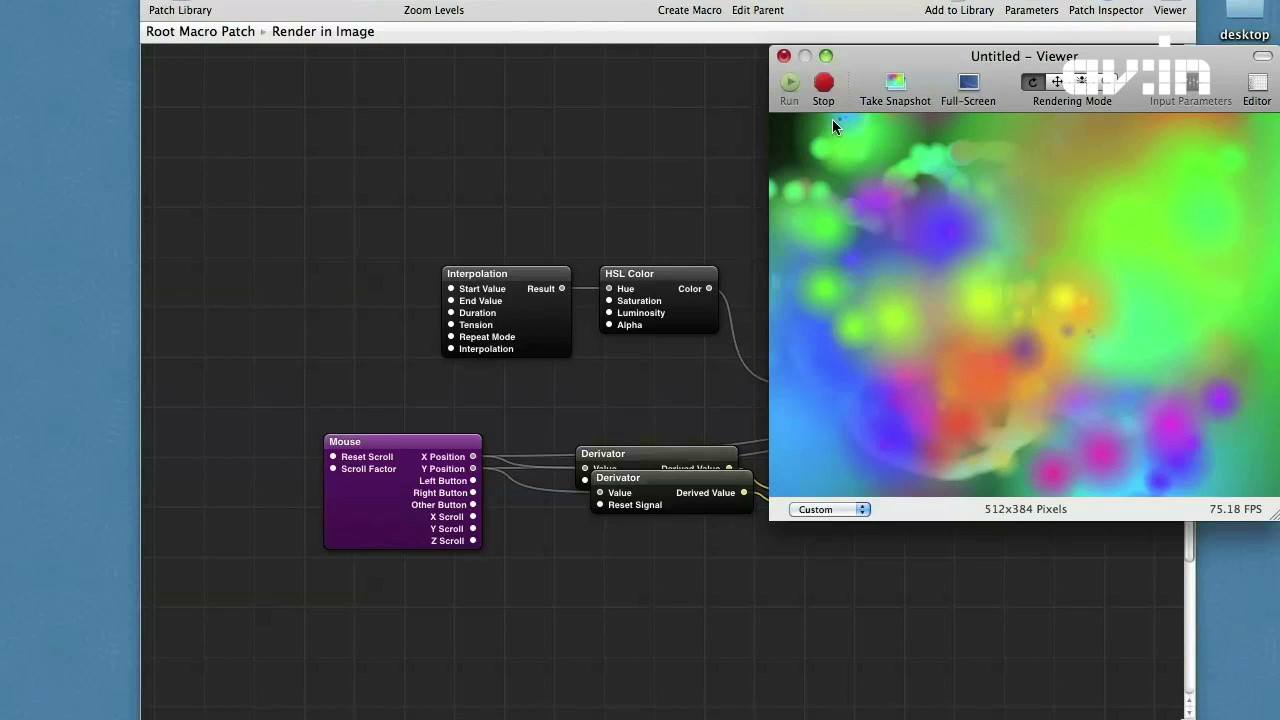
- Group the two Derivators and the Mathematical Expression patch into a macro
{"action": "left_click", "coordinate": [584, 425]}
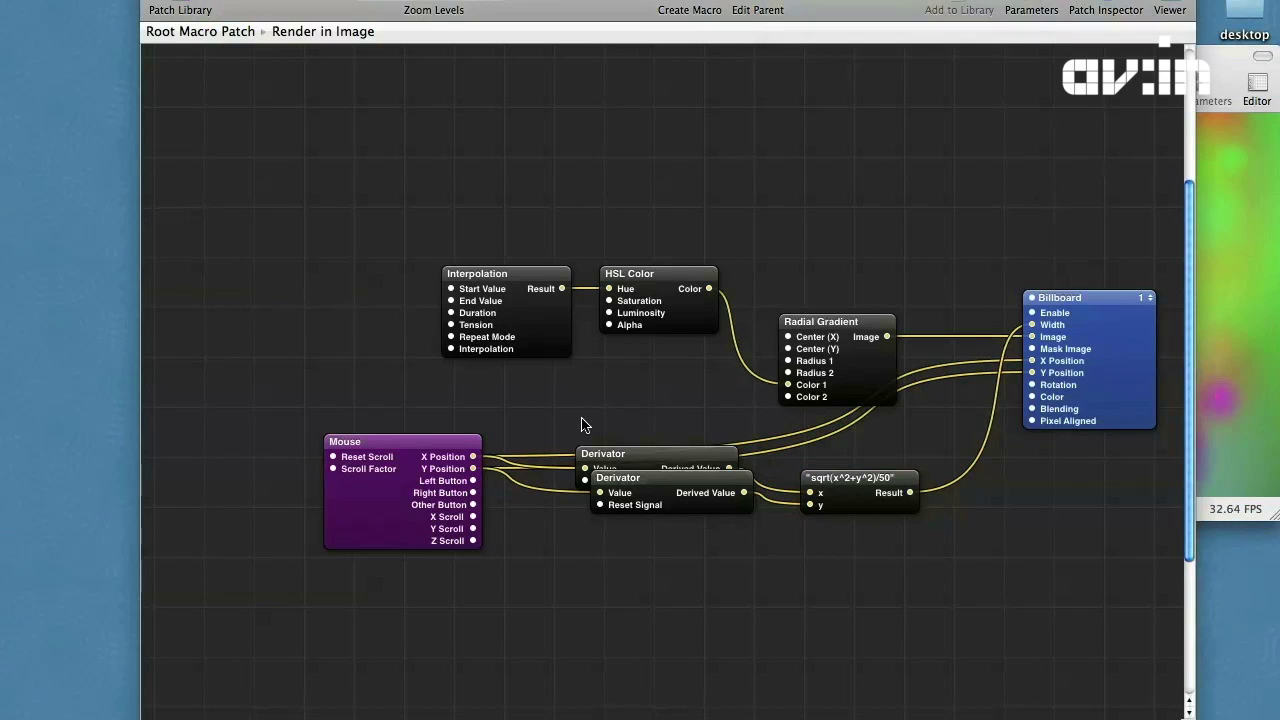
{"action": "left_click_drag", "start_coordinate": [928, 444], "coordinate": [614, 557]}
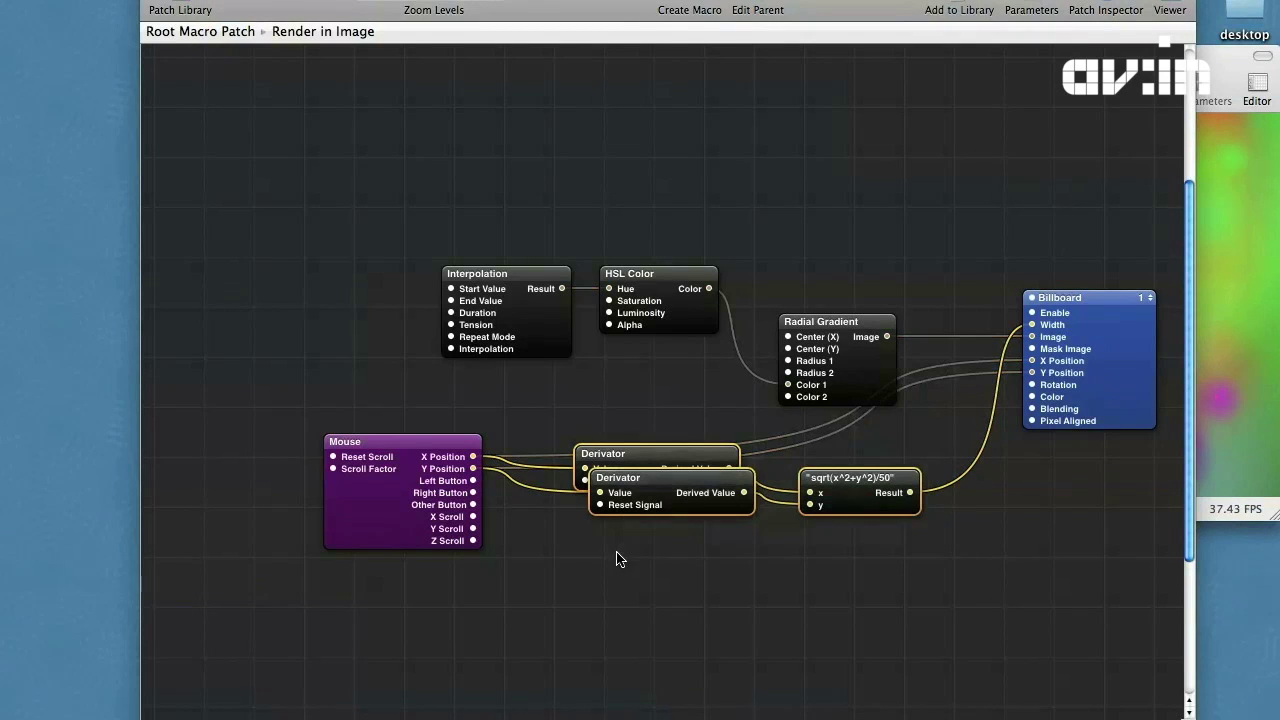
{"action": "left_click", "coordinate": [688, 9]}
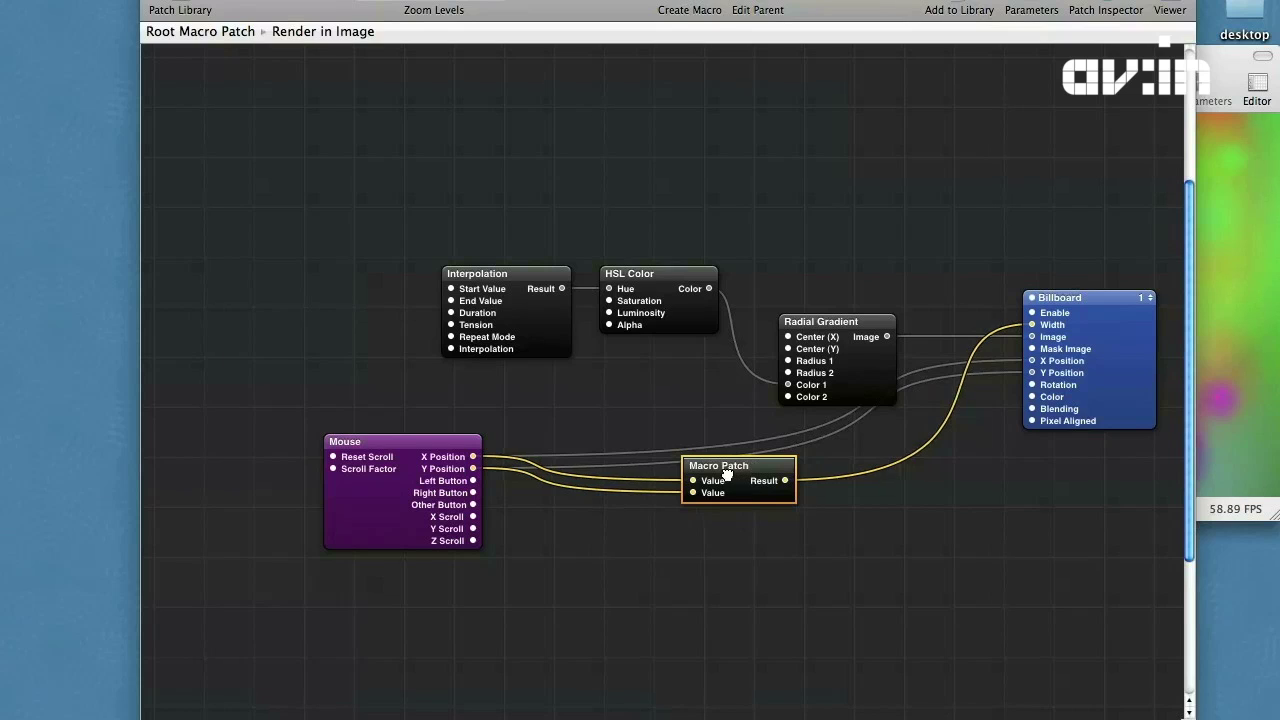
- Rename the new macro's published inputs X and Y and its published output Scale
{"action": "key", "text": "super+i"}
{"action": "key", "text": "super+3"}
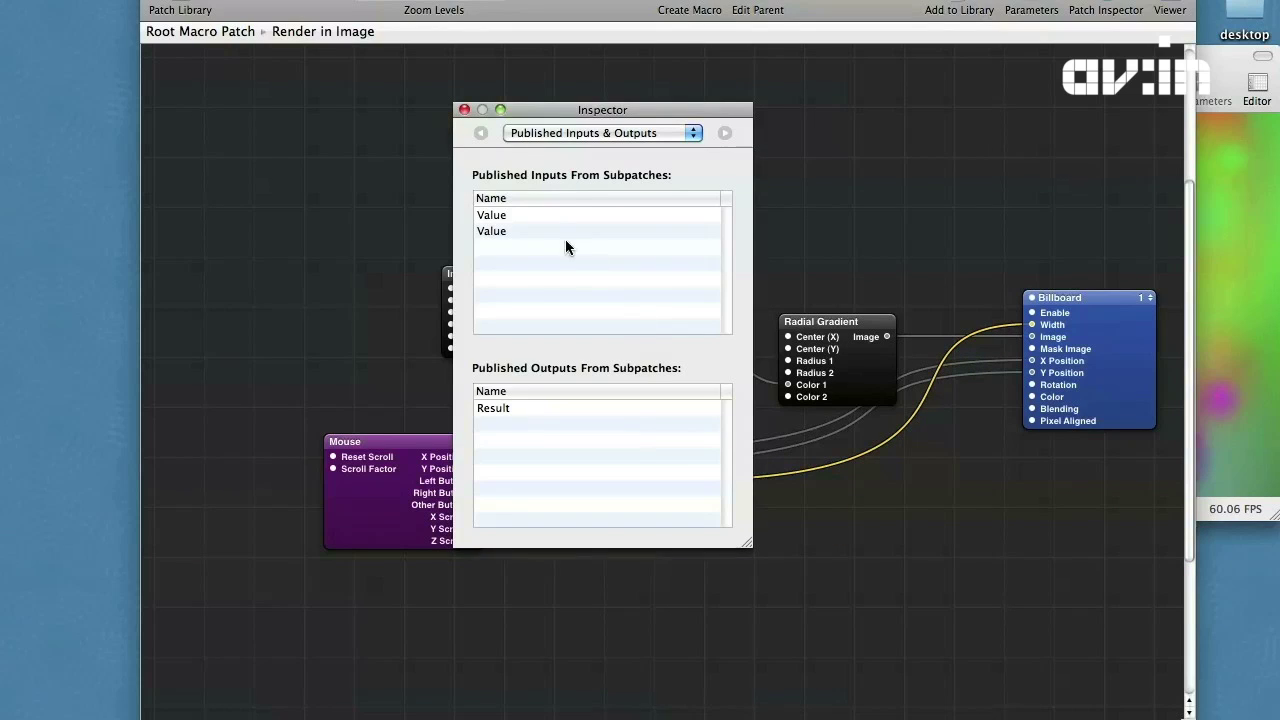
{"action": "left_click", "coordinate": [500, 216]}
{"action": "left_click", "coordinate": [500, 216]}
{"action": "type", "text": "X"}
{"action": "double_click", "coordinate": [497, 229]}
{"action": "type", "text": "Y"}
{"action": "double_click", "coordinate": [491, 407]}
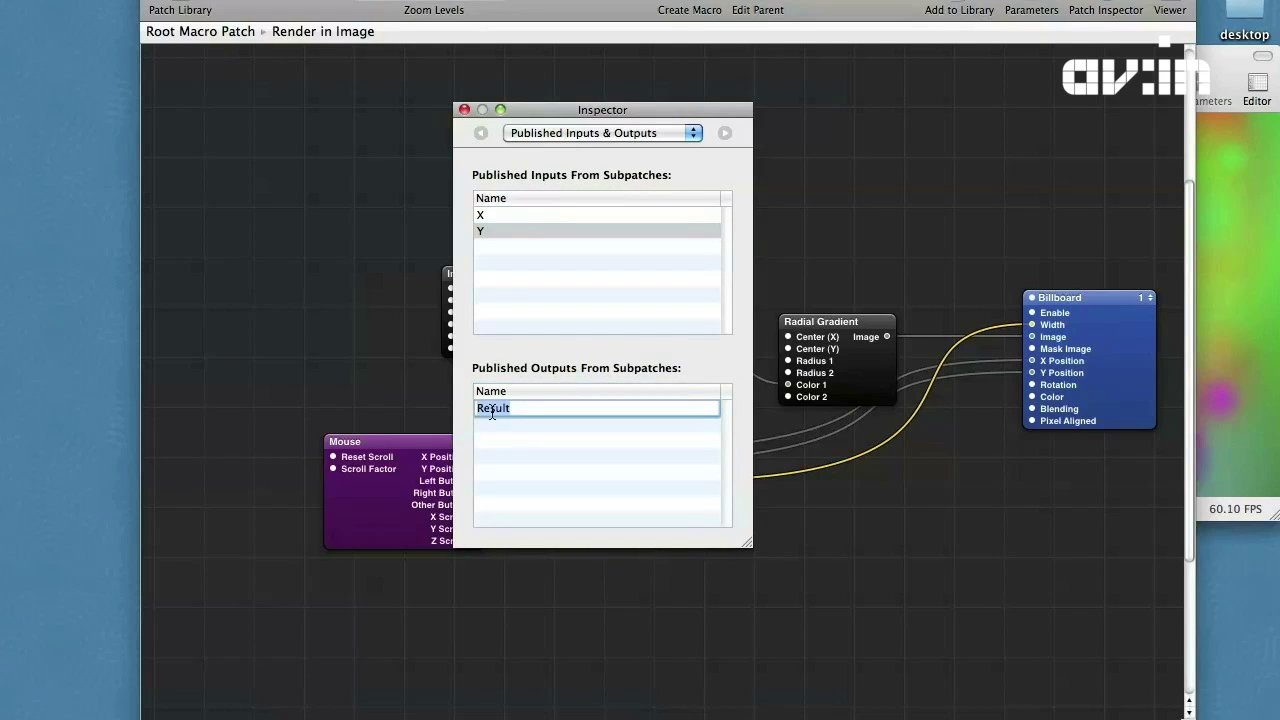
{"action": "type", "text": "Scale"}
{"action": "key", "text": "Return"}
{"action": "left_click", "coordinate": [464, 110]}
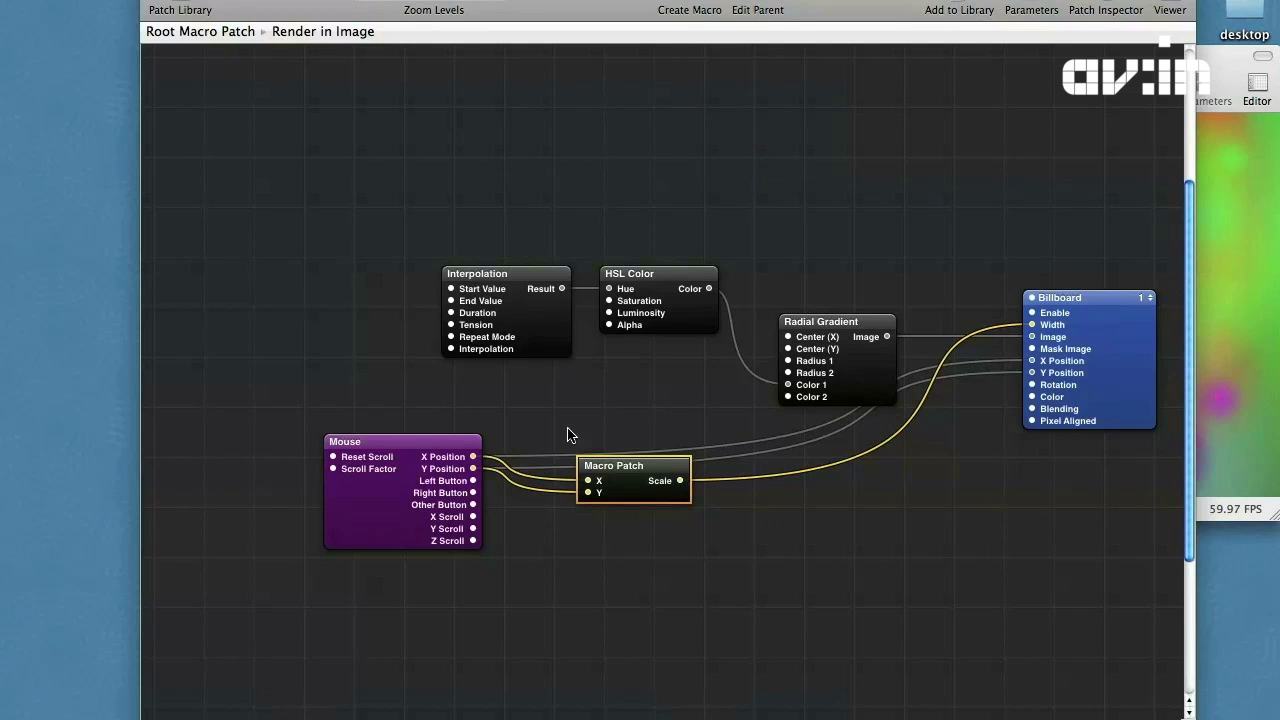
- Rename the macro Scale, align it with the Mouse patch's position outputs, and test painting in the Viewer
{"action": "double_click", "coordinate": [612, 468]}
{"action": "type", "text": "S"}
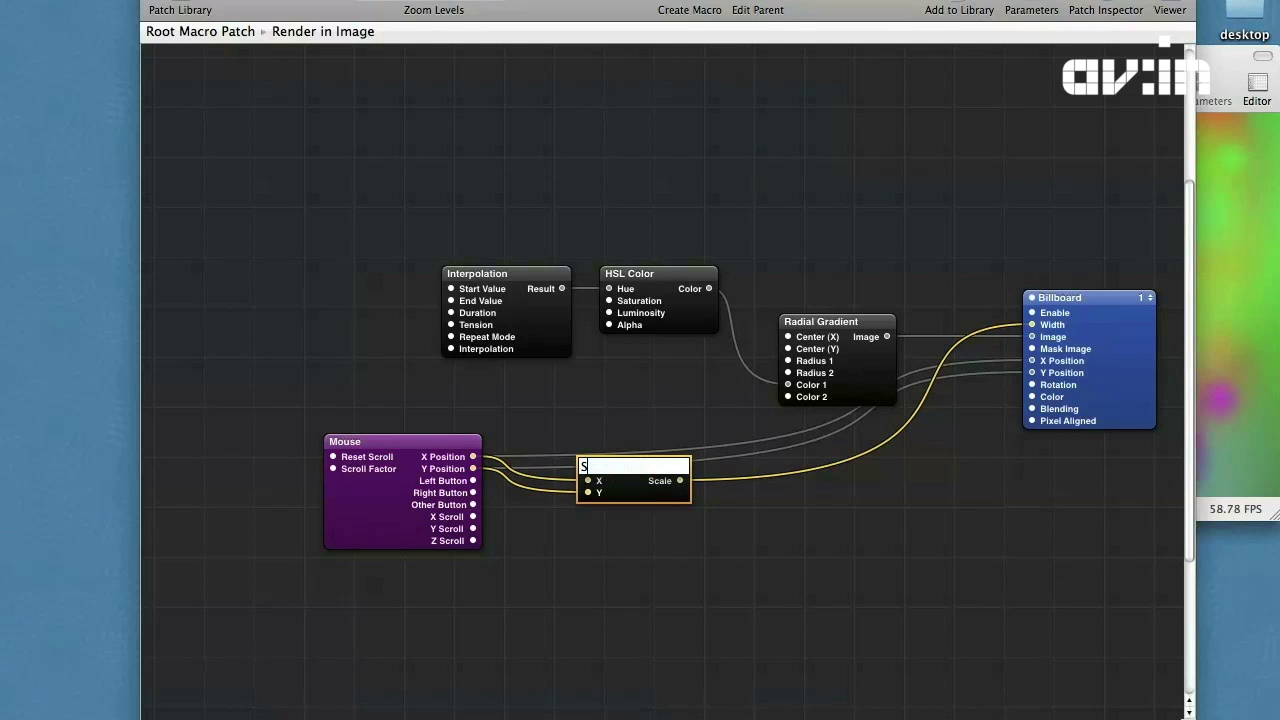
{"action": "type", "text": "cale"}
{"action": "key", "text": "Return"}
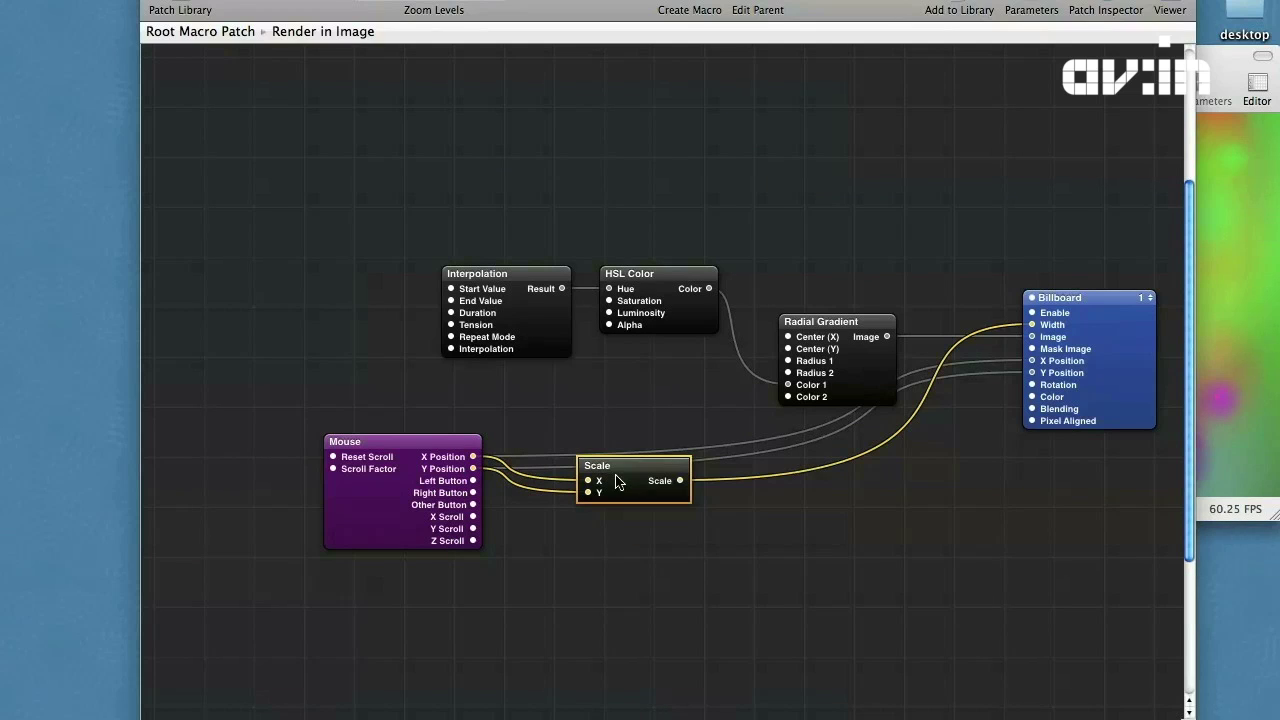
{"action": "left_click_drag", "start_coordinate": [612, 475], "coordinate": [698, 458]}
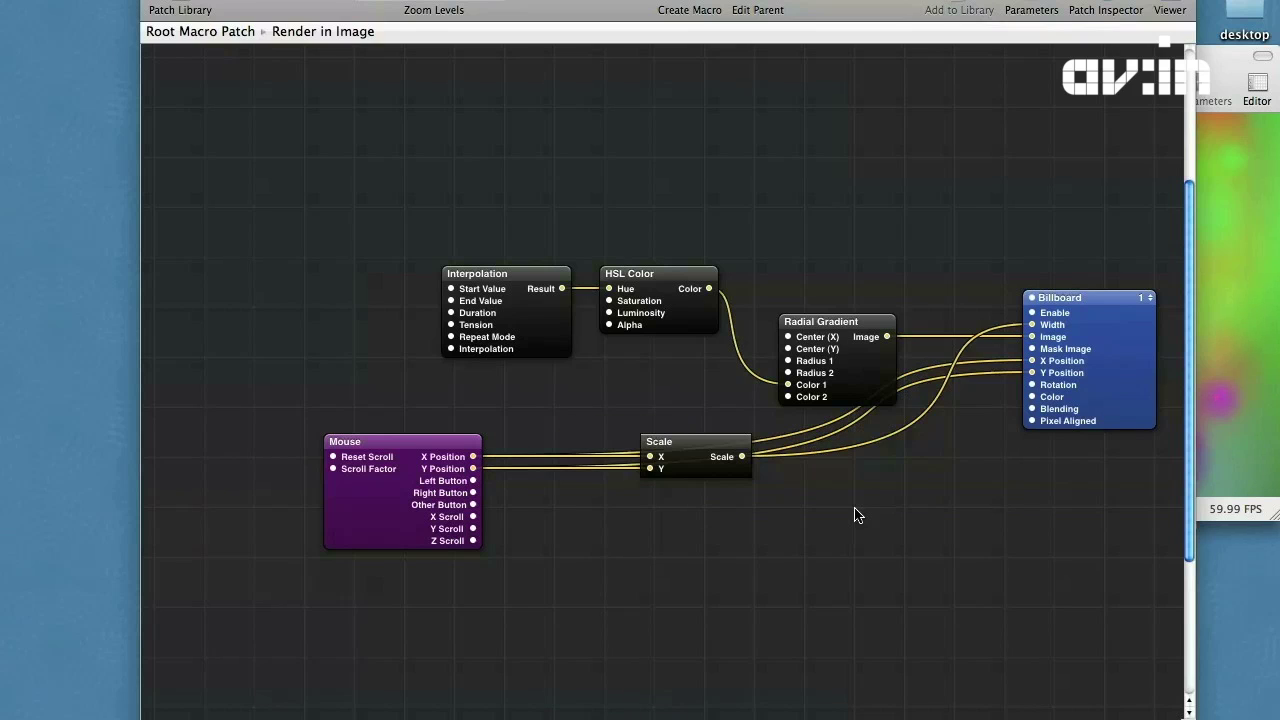
{"action": "left_click", "coordinate": [1230, 300]}
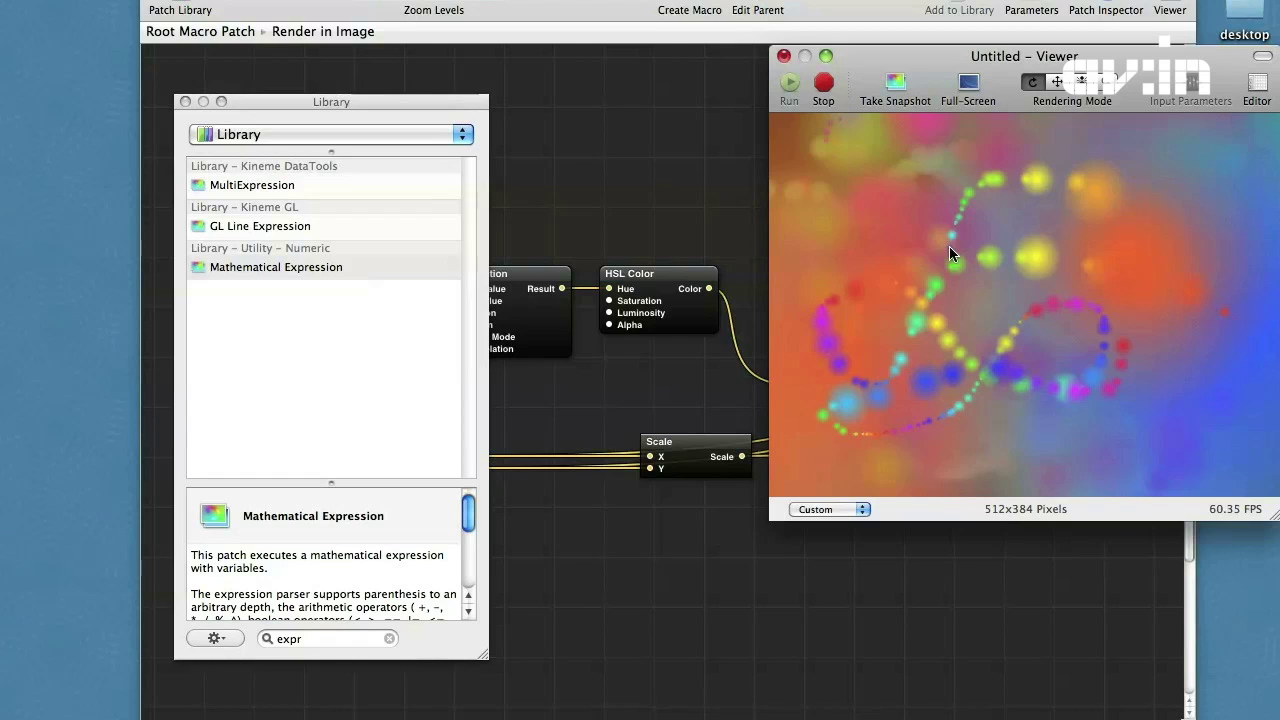
- Disable the inner Billboard in its input parameters
{"action": "left_click", "coordinate": [626, 123]}
{"action": "left_click", "coordinate": [1096, 404]}
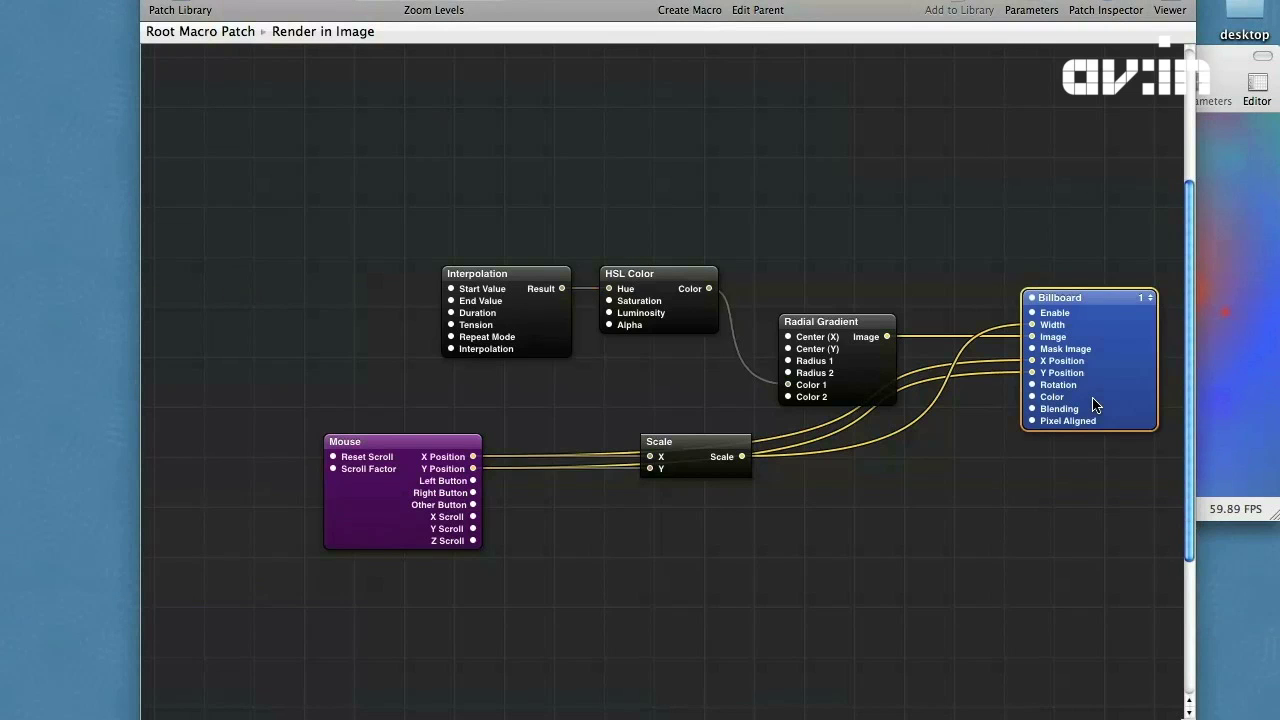
{"action": "key", "text": "super+i"}
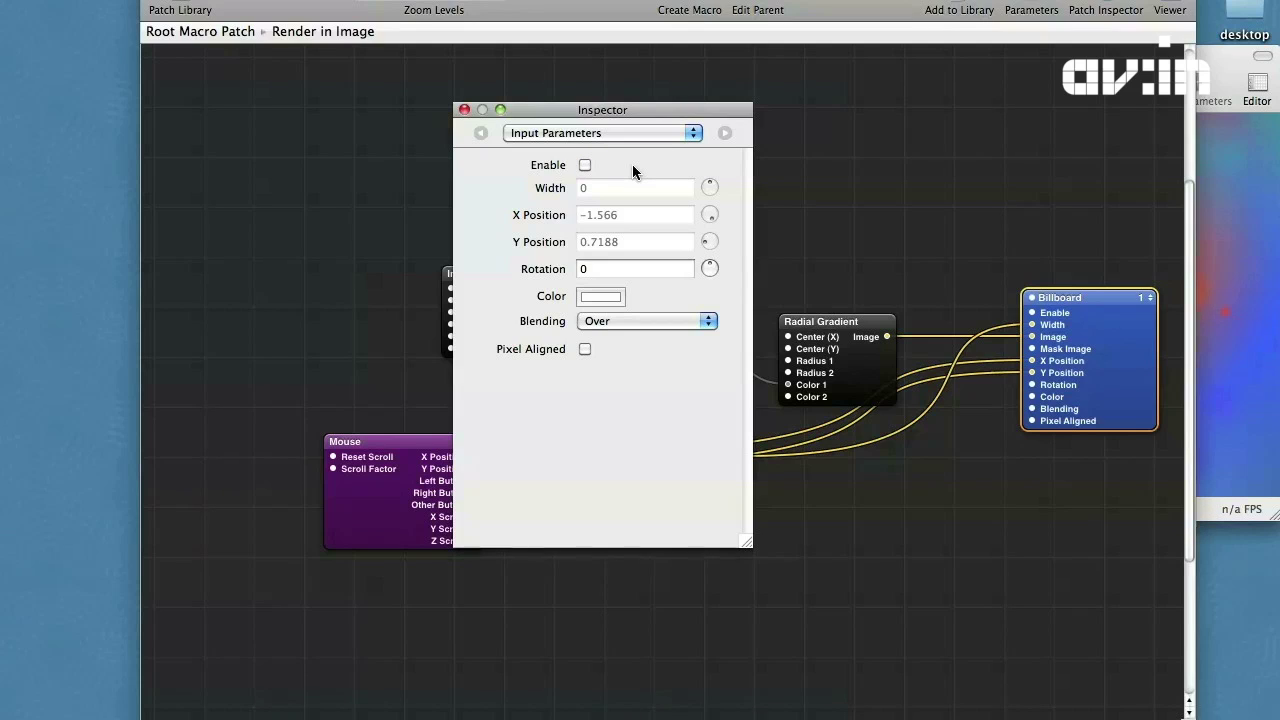
{"action": "left_click", "coordinate": [464, 110]}
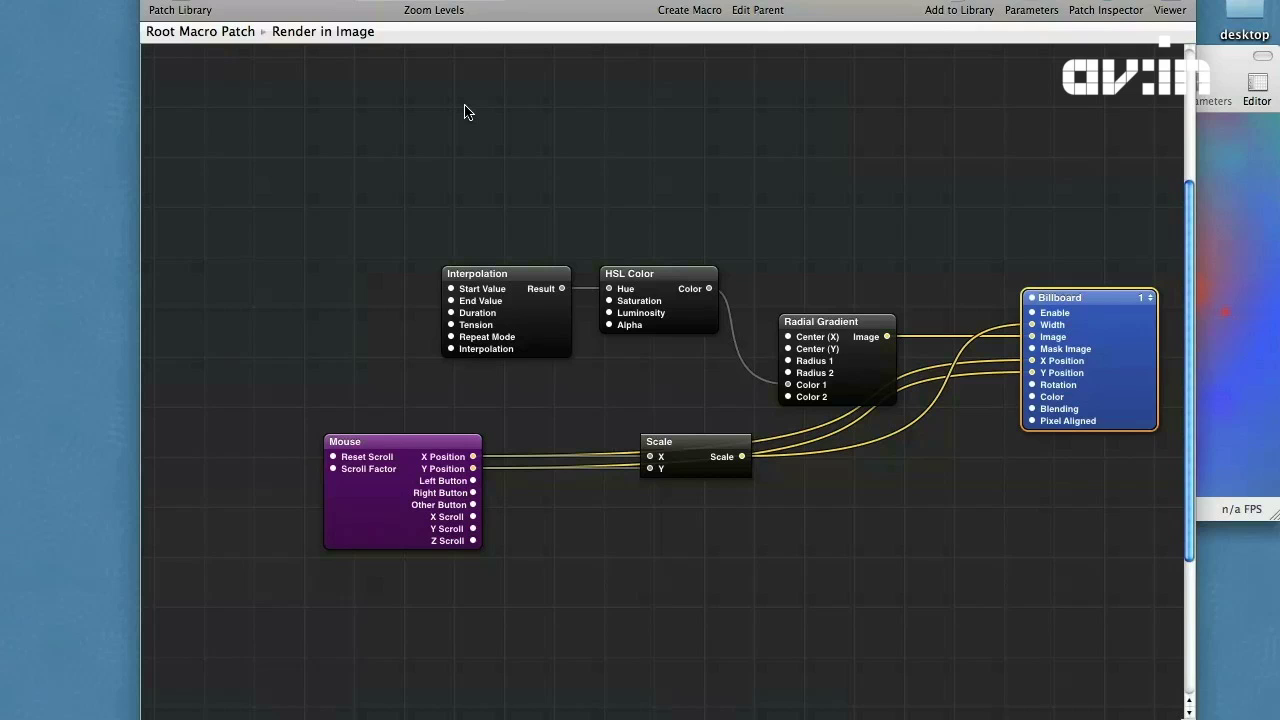
- Add a Clear patch above the inner Billboard and check the result in the Viewer
{"action": "left_click", "coordinate": [180, 8]}
{"action": "type", "text": "clear"}
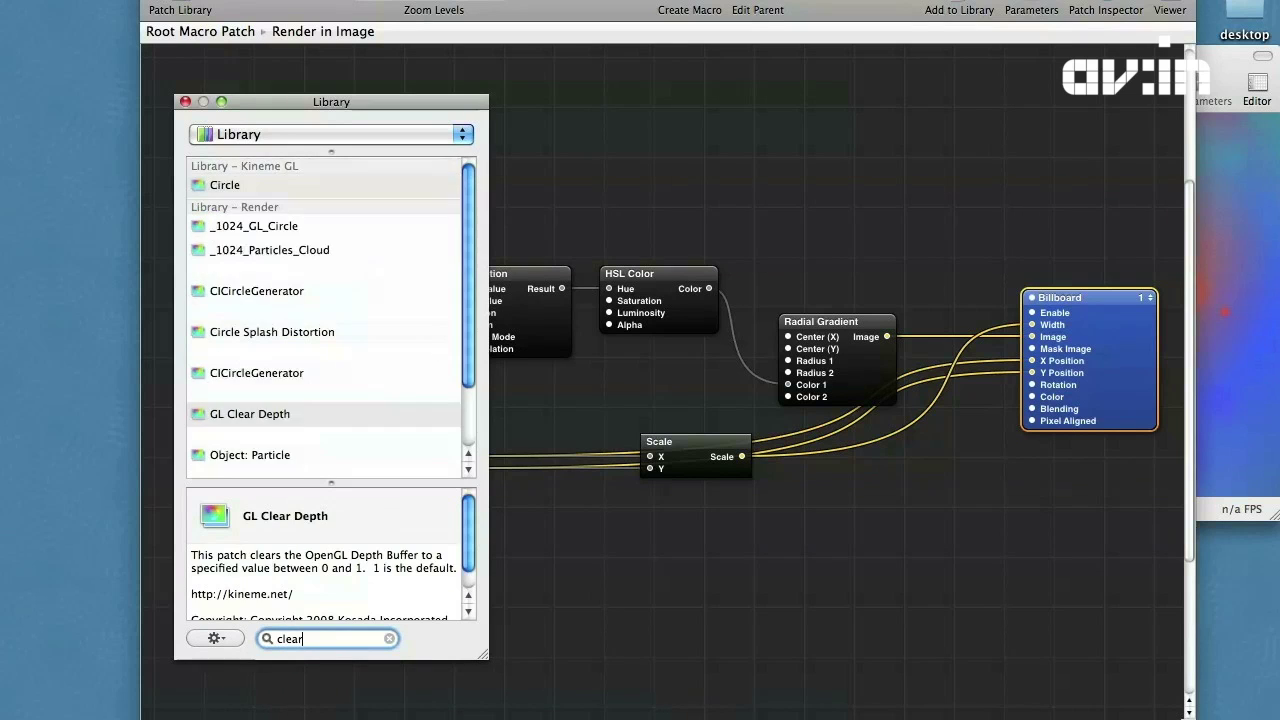
{"action": "left_click_drag", "start_coordinate": [223, 226], "coordinate": [1077, 257]}
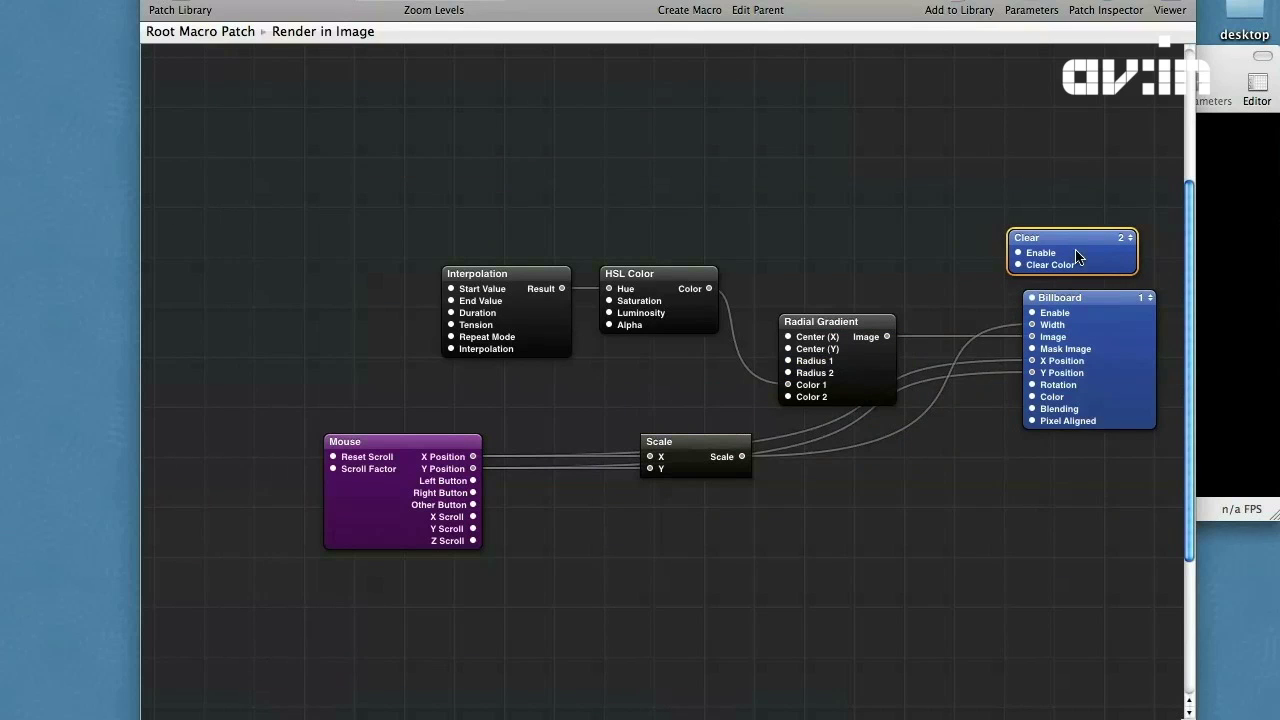
{"action": "left_click", "coordinate": [1258, 313]}
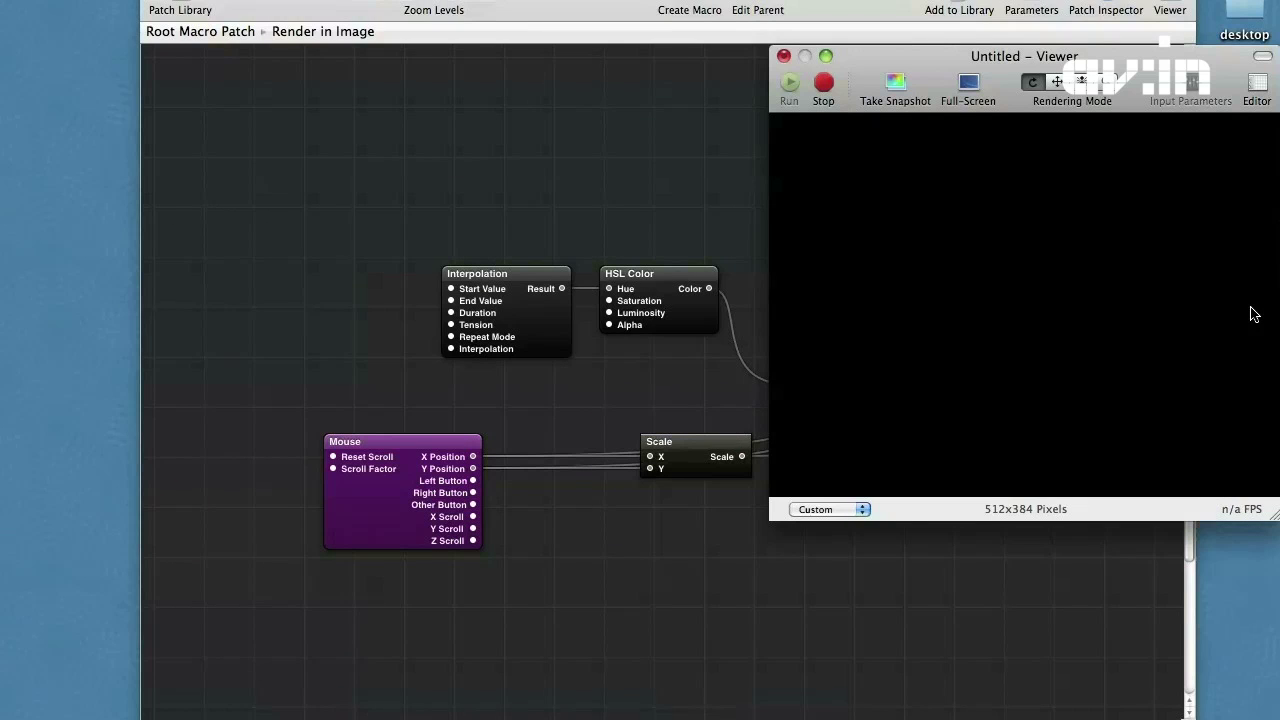
{"action": "left_click", "coordinate": [686, 190]}
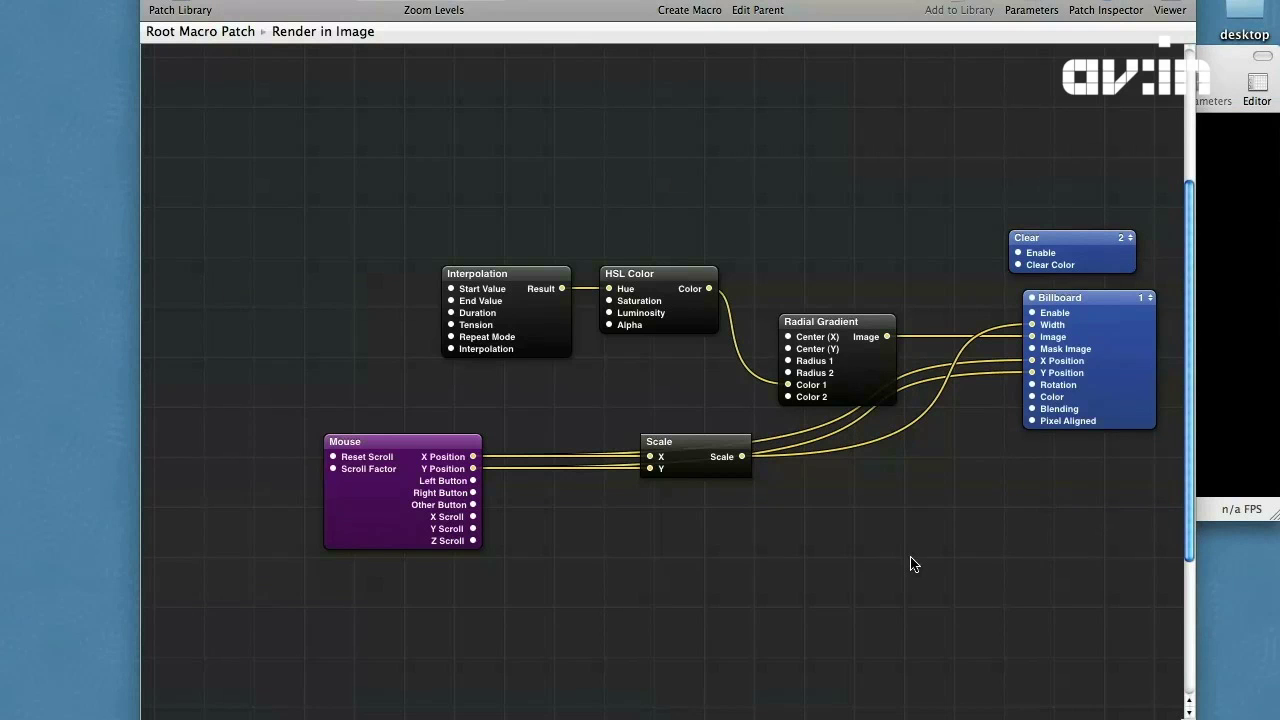
- Add a Kineme Named Structure Maker patch and place it below the Radial Gradient patch
{"action": "scroll", "coordinate": [910, 563], "scroll_direction": "right", "scroll_amount": 5}
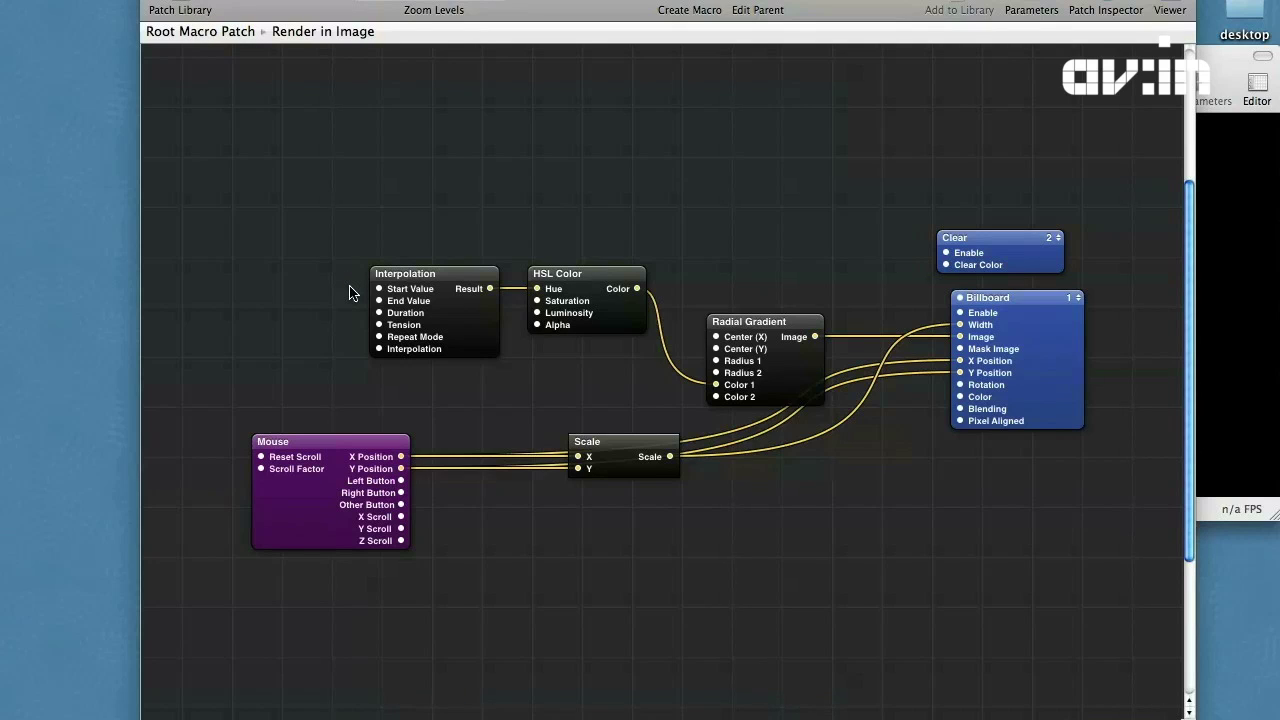
{"action": "left_click", "coordinate": [193, 7]}
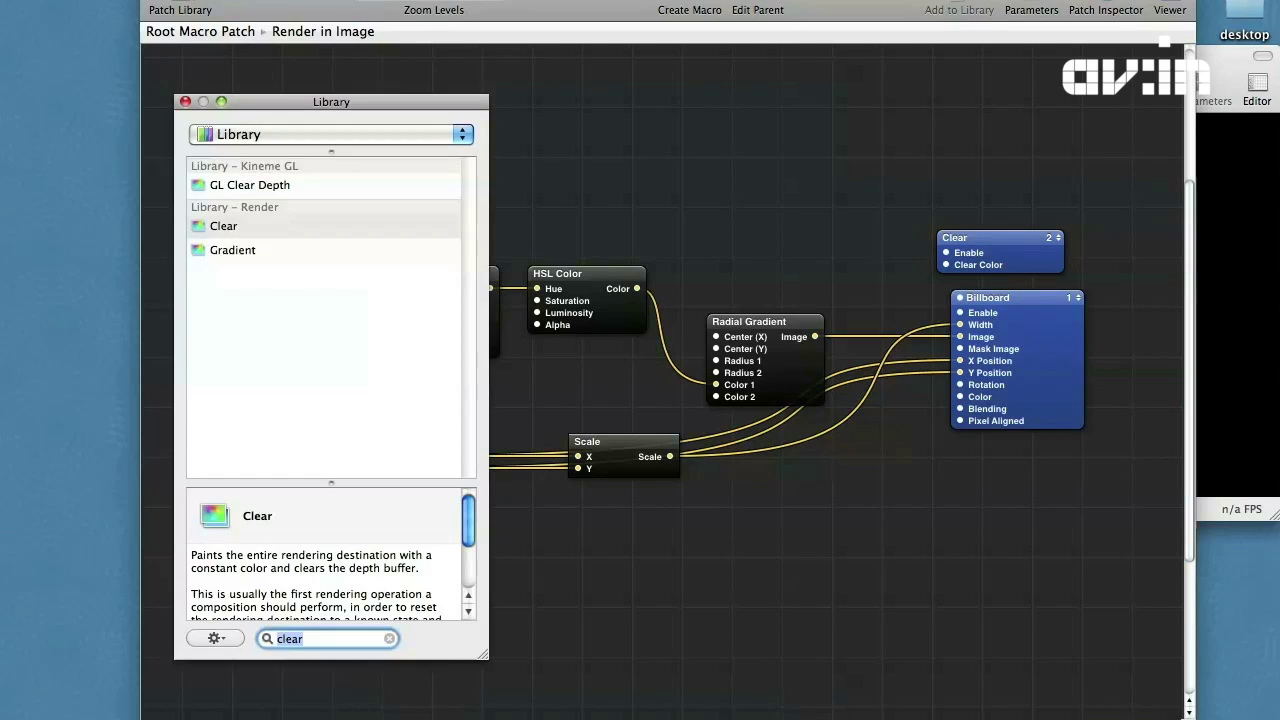
{"action": "type", "text": "named"}
{"action": "key", "text": "Return"}
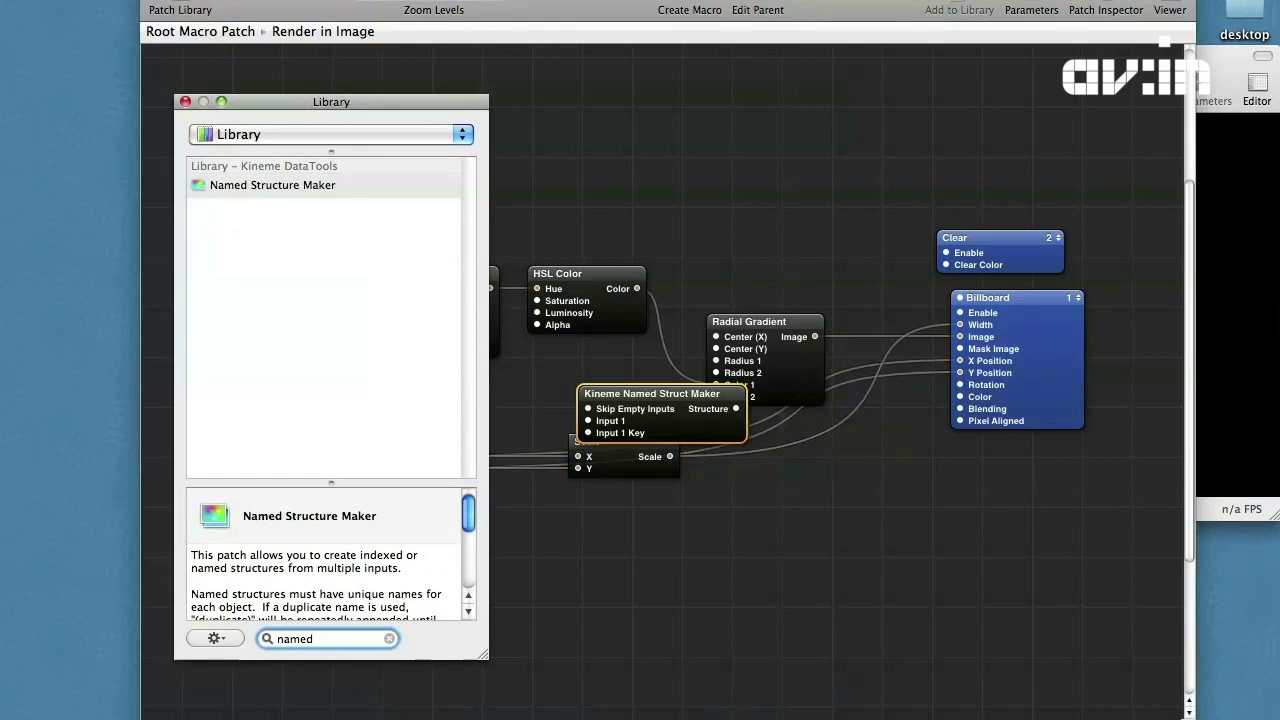
{"action": "key", "text": "Escape"}
{"action": "left_click_drag", "start_coordinate": [680, 425], "coordinate": [827, 555]}
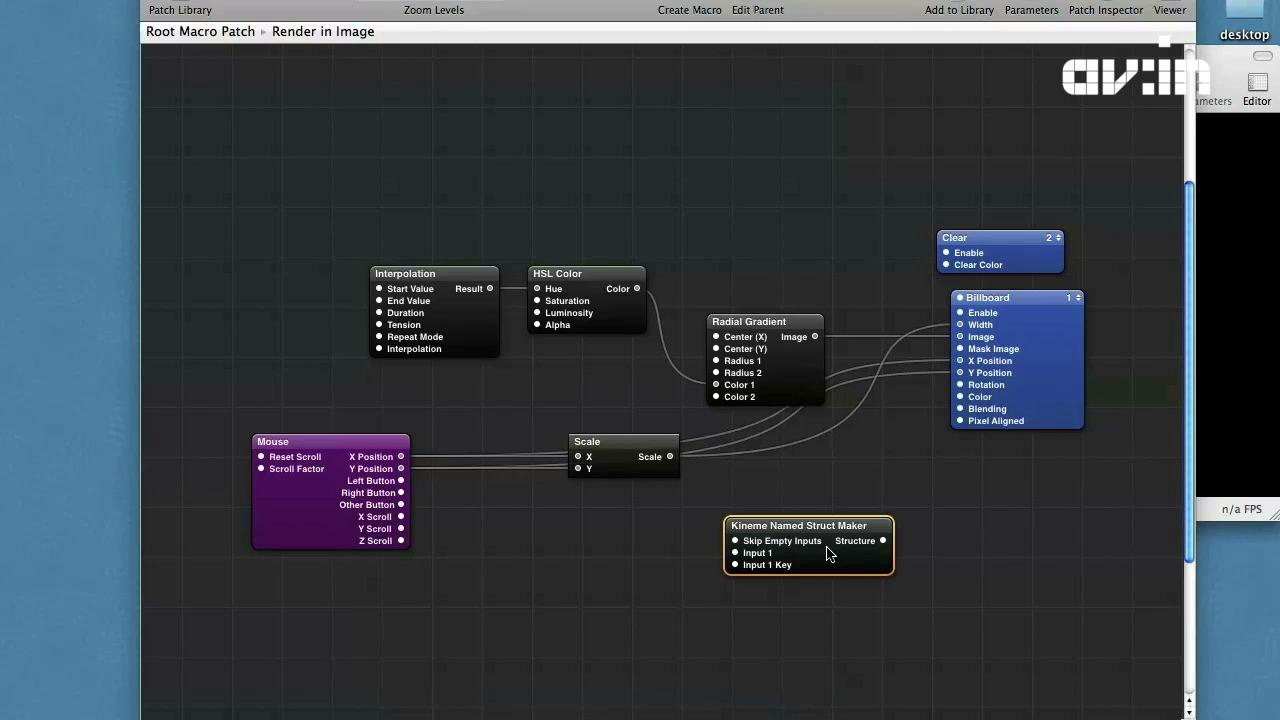
- Set the Named Structure Maker's number of inputs to 3
{"action": "key", "text": "super+i"}
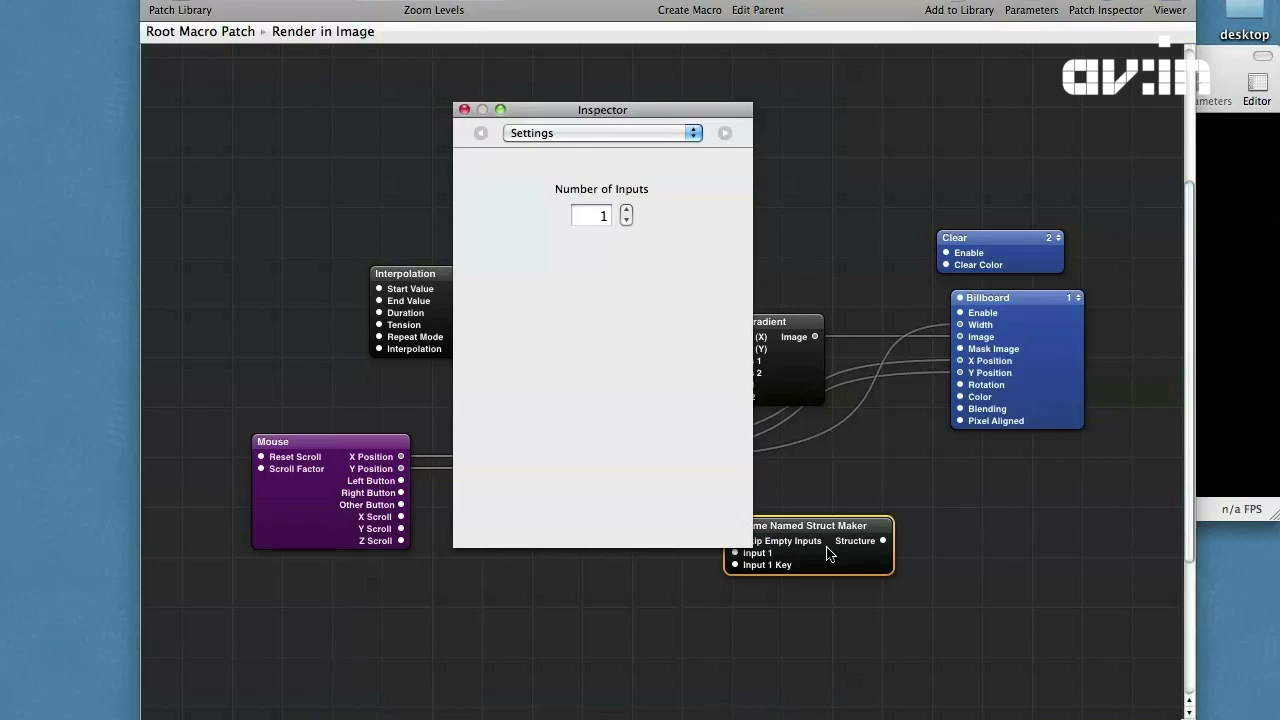
{"action": "left_click", "coordinate": [627, 212]}
{"action": "left_click", "coordinate": [627, 212]}
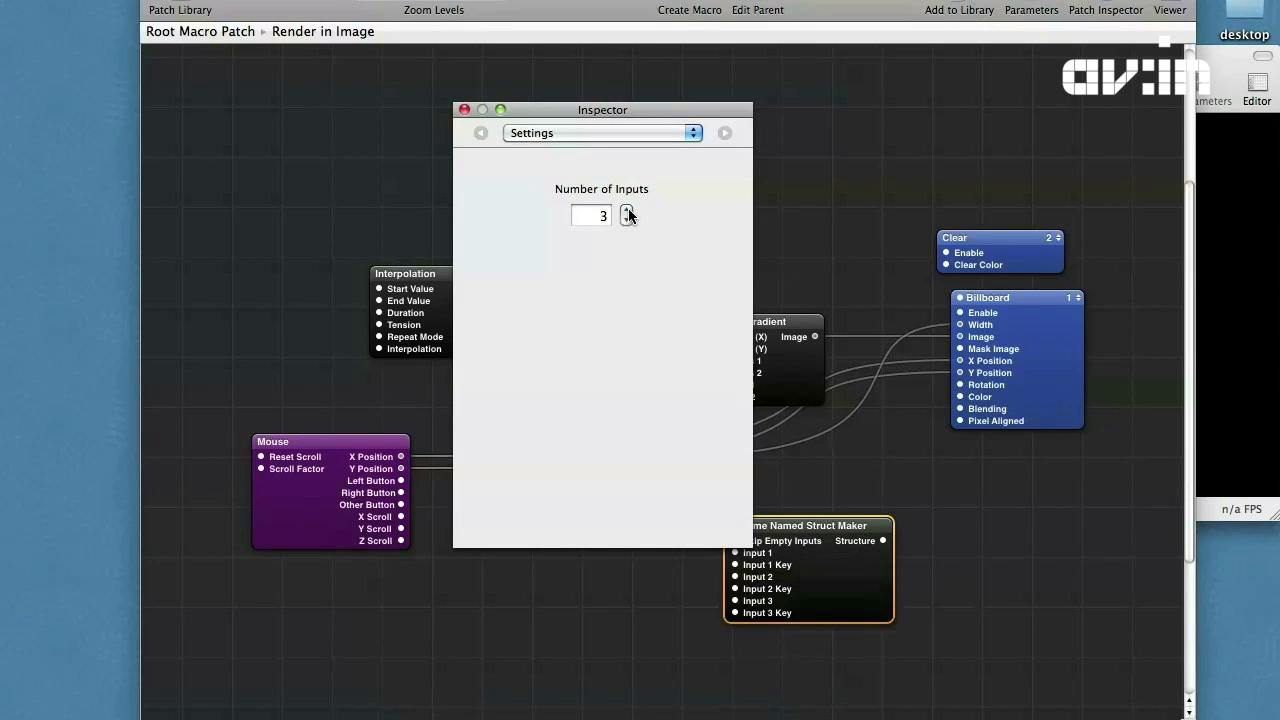
- Name the structure maker's three input keys X, Y and Scale in its input parameters
{"action": "key", "text": "super+2"}
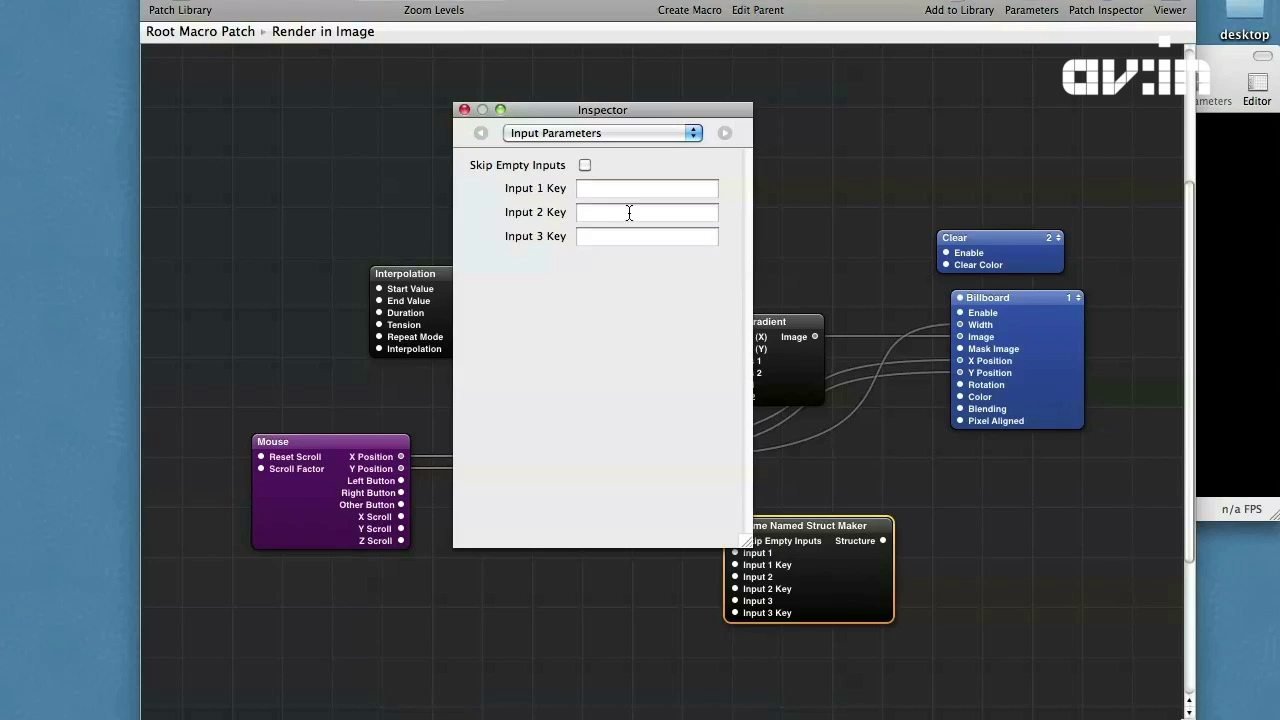
{"action": "left_click", "coordinate": [620, 188]}
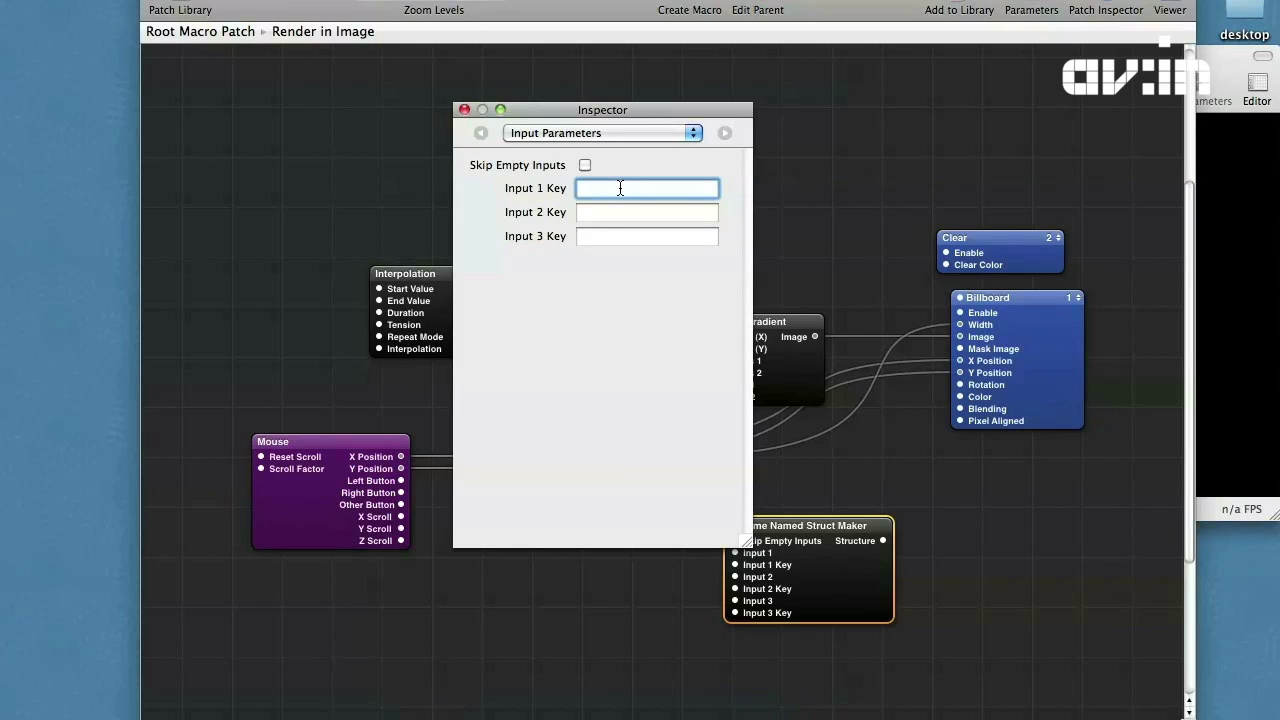
{"action": "left_click", "coordinate": [618, 212]}
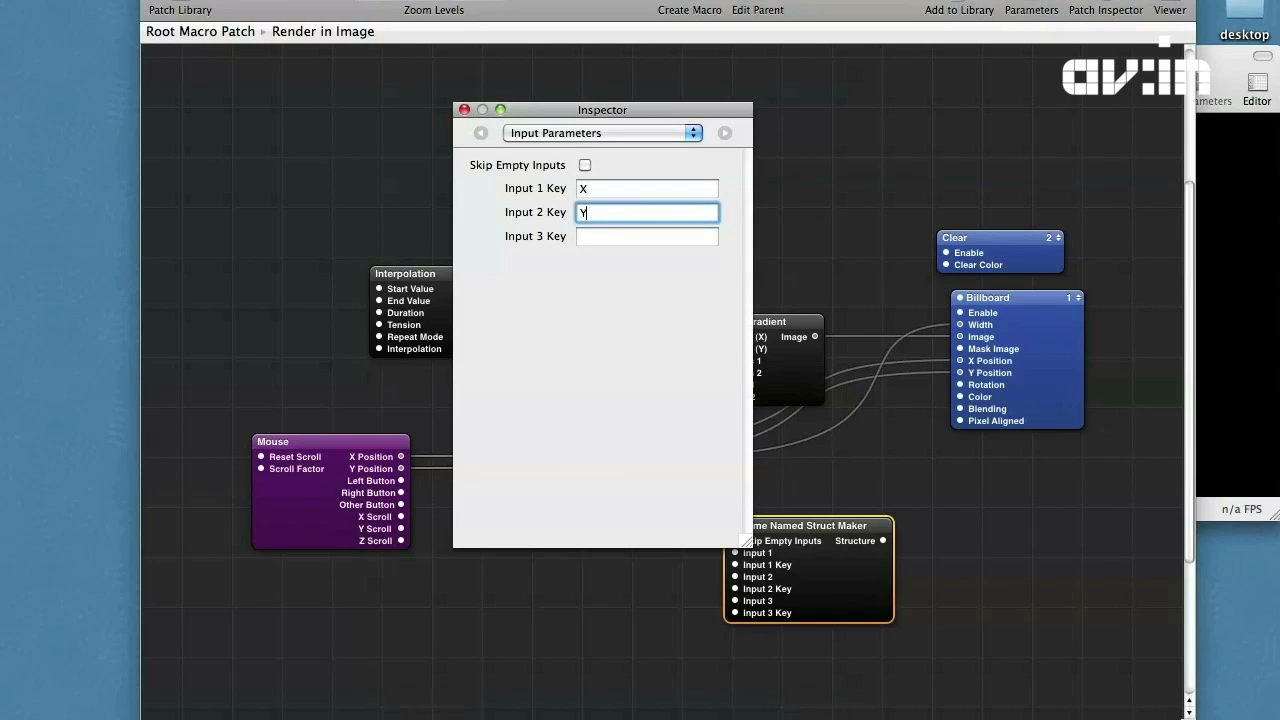
{"action": "left_click", "coordinate": [611, 237]}
{"action": "type", "text": "Scale"}
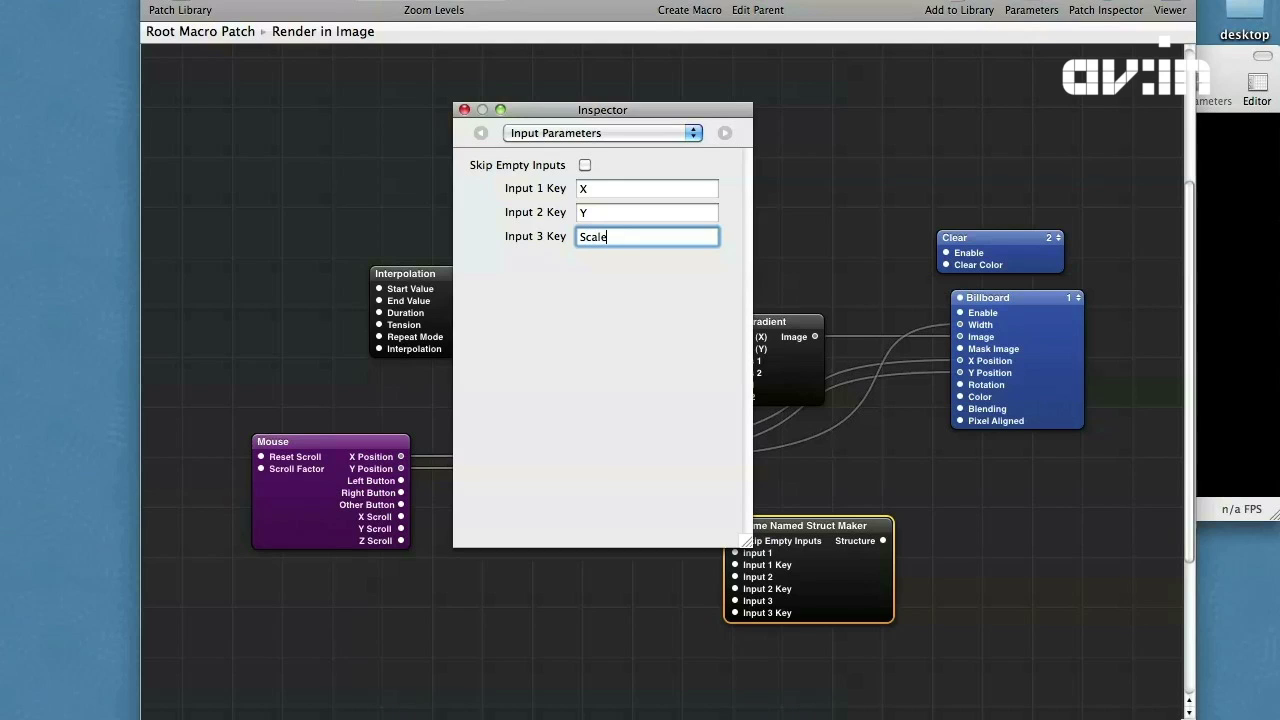
{"action": "key", "text": "Return"}
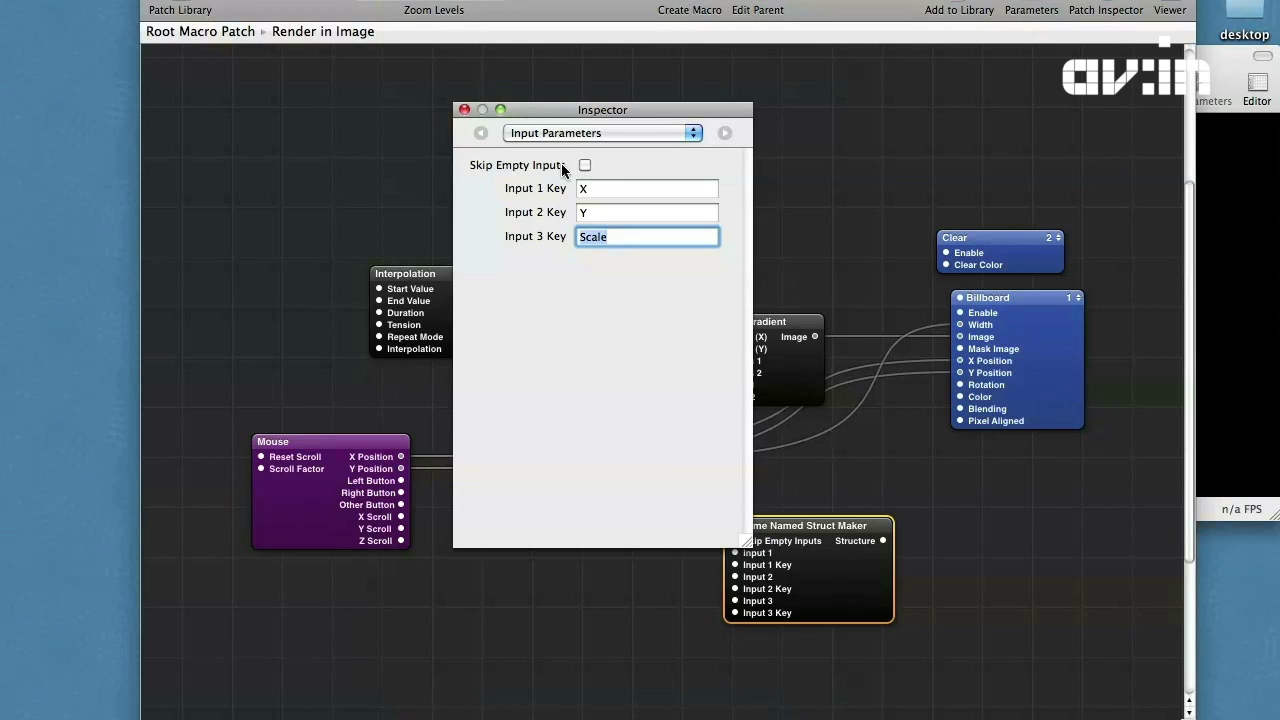
{"action": "left_click", "coordinate": [464, 110]}
- Connect Mouse X Position, Mouse Y Position and the Scale output to the structure maker's Input 1, Input 2 and Input 3
{"action": "left_click_drag", "start_coordinate": [403, 462], "coordinate": [735, 552]}
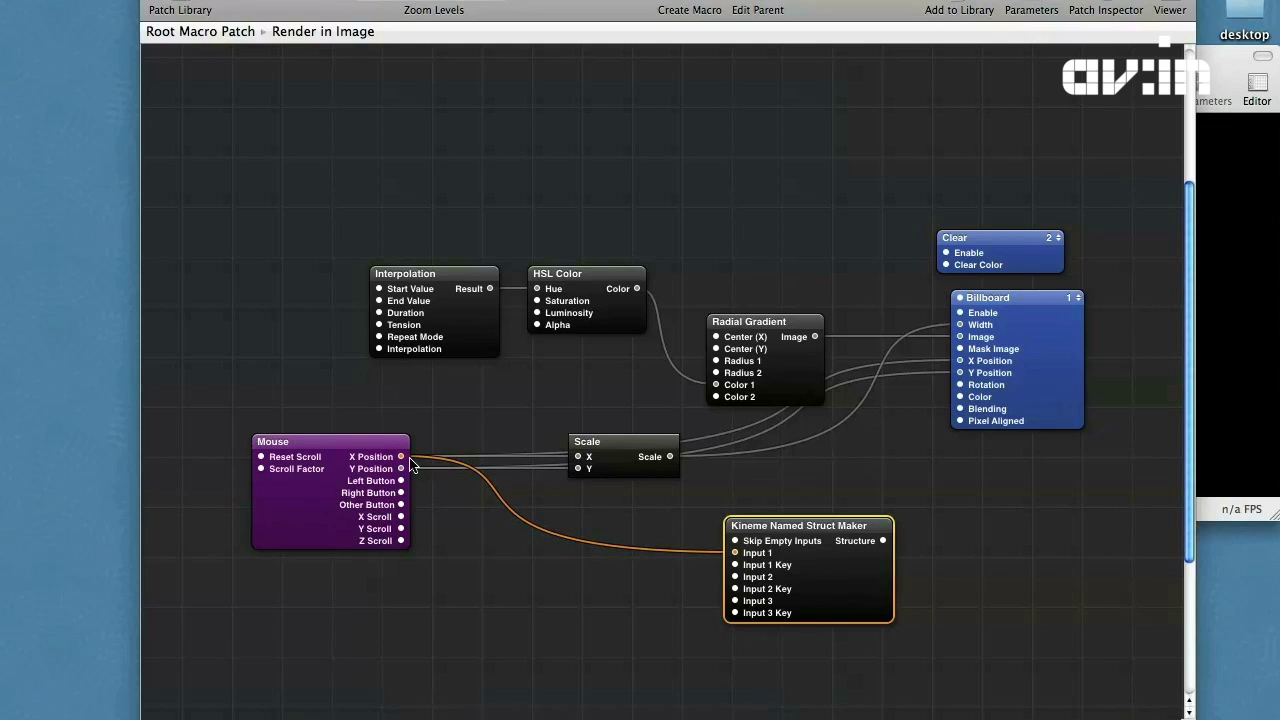
{"action": "left_click_drag", "start_coordinate": [401, 468], "coordinate": [736, 578]}
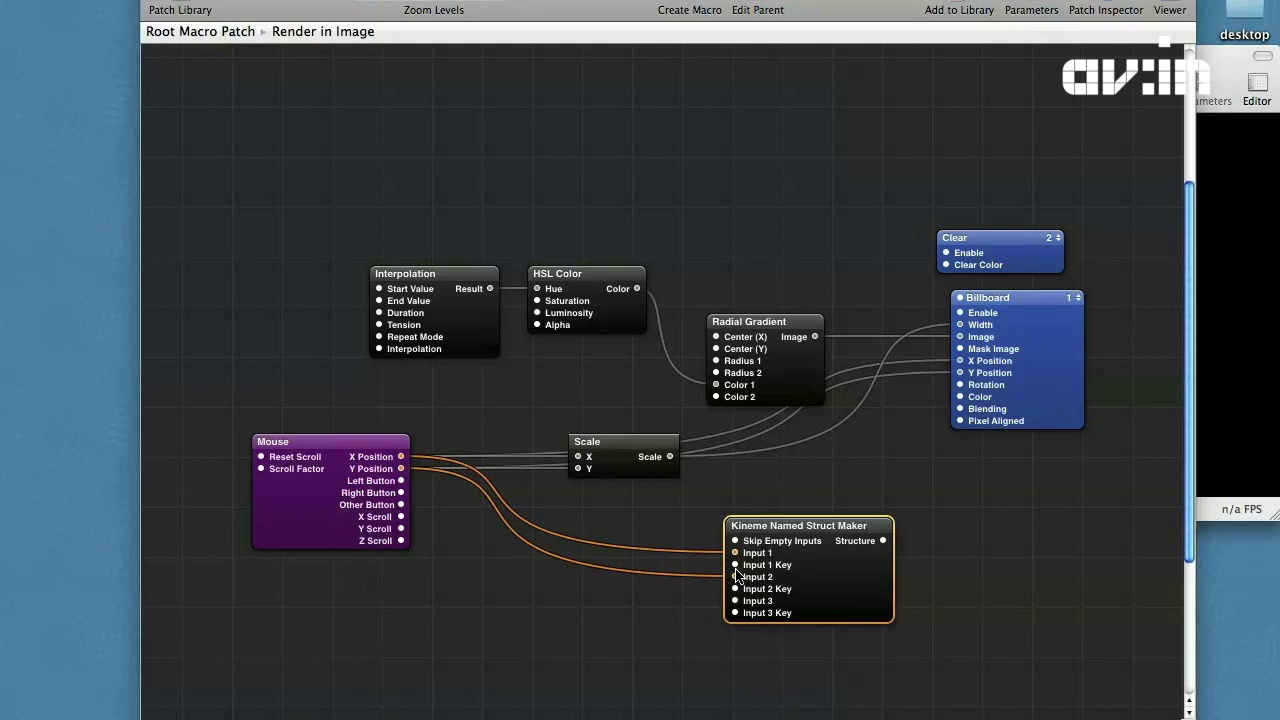
{"action": "left_click_drag", "start_coordinate": [670, 458], "coordinate": [735, 600]}
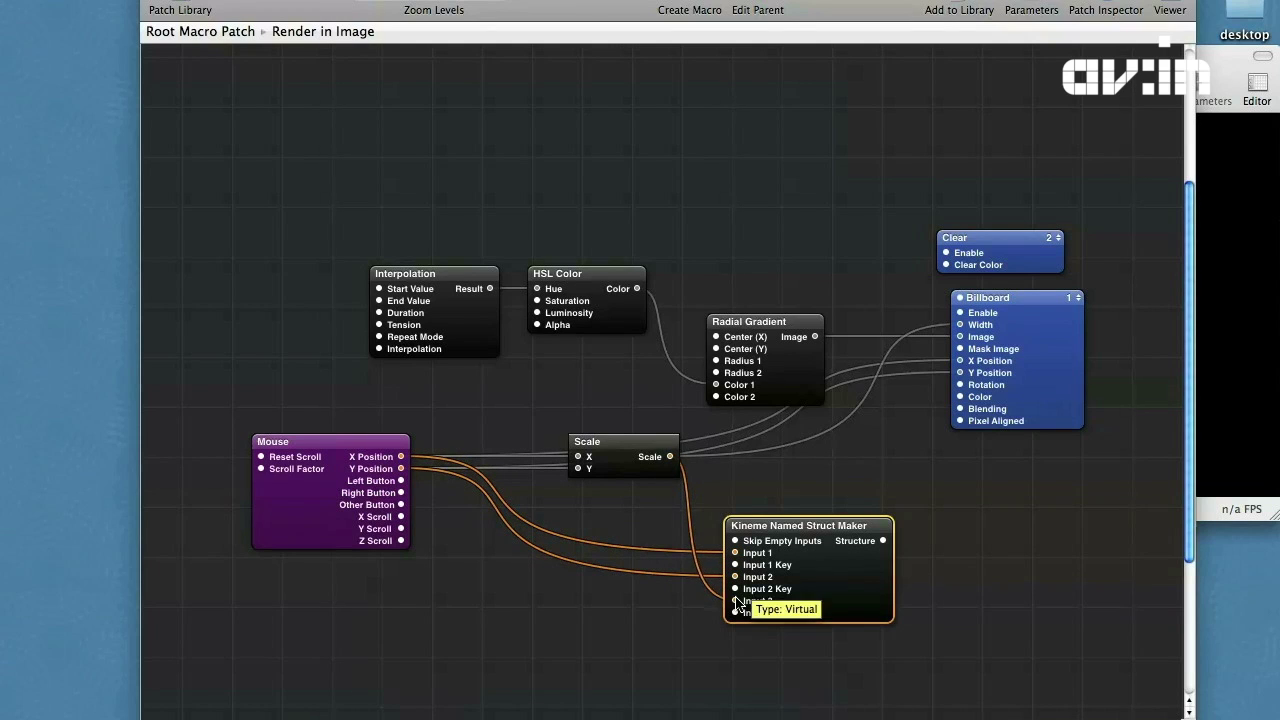
- Add a Queue patch from the Utility Numeric category and place it beside the Named Structure Maker
{"action": "left_click", "coordinate": [182, 9]}
{"action": "type", "text": "queue"}
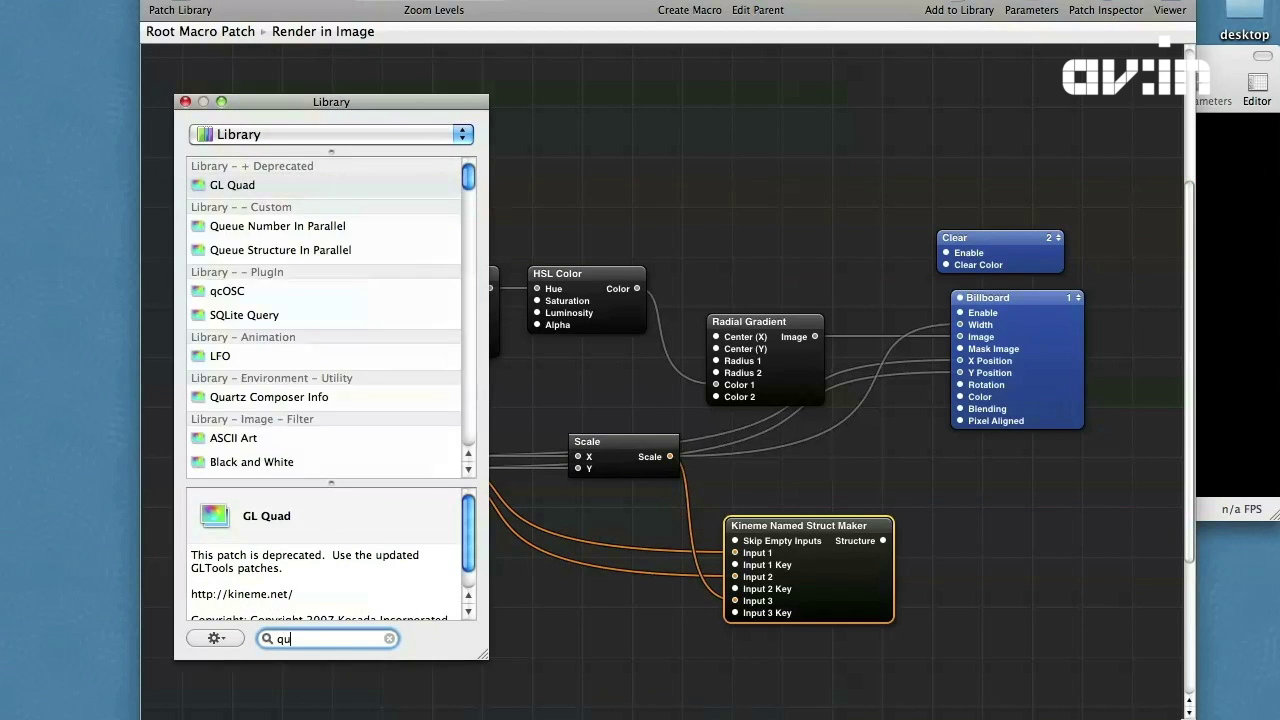
{"action": "key", "text": "Down"}
{"action": "key", "text": "Down"}
{"action": "key", "text": "Down"}
{"action": "key", "text": "Return"}
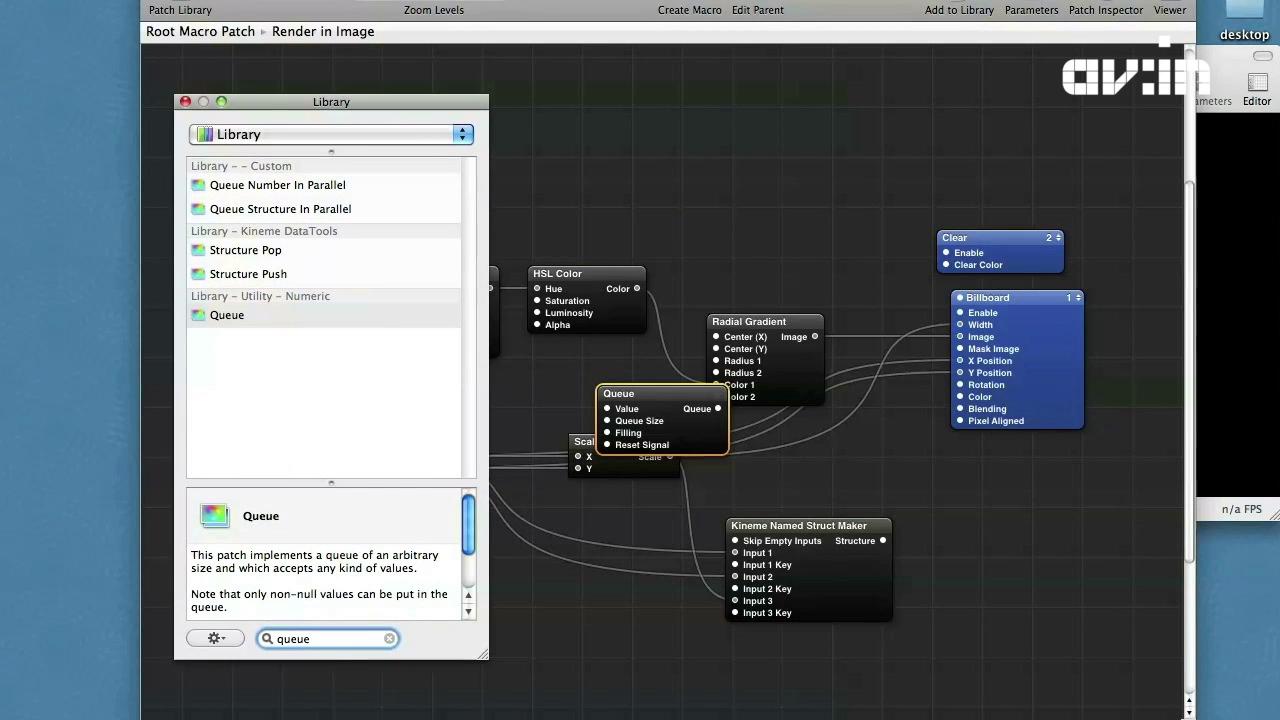
{"action": "left_click", "coordinate": [640, 400]}
{"action": "left_click_drag", "start_coordinate": [640, 400], "coordinate": [1045, 555]}
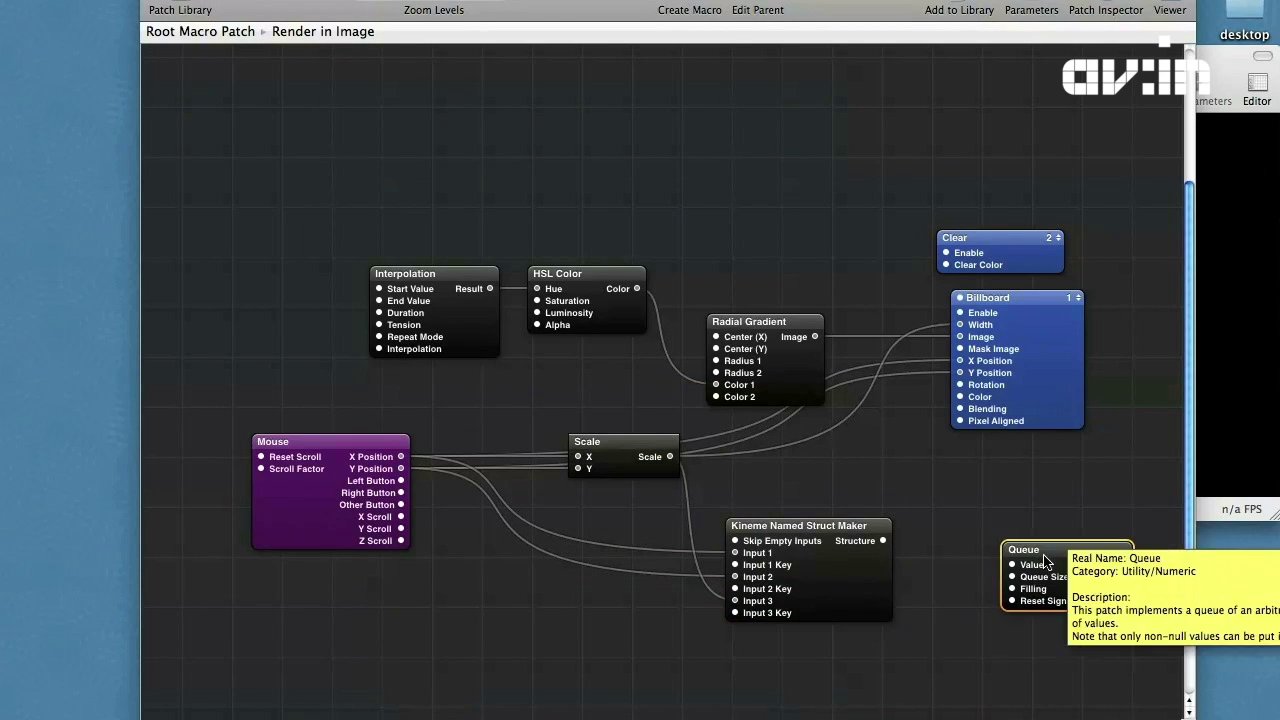
- Set the Queue patch's input parameter and connect the structure maker's Structure output to the Queue's Value input
{"action": "key", "text": "super+i"}
{"action": "left_click", "coordinate": [604, 171]}
{"action": "key", "text": "Return"}
{"action": "left_click", "coordinate": [464, 110]}
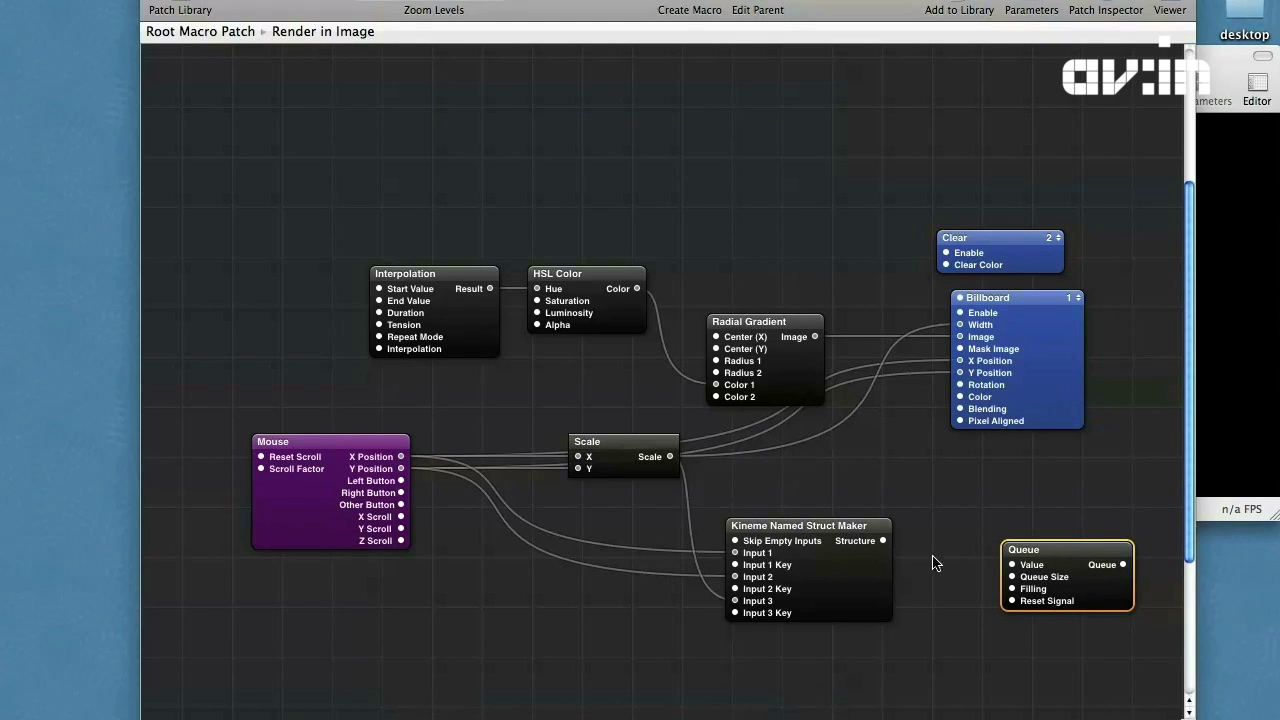
{"action": "left_click_drag", "start_coordinate": [884, 540], "coordinate": [1055, 561]}
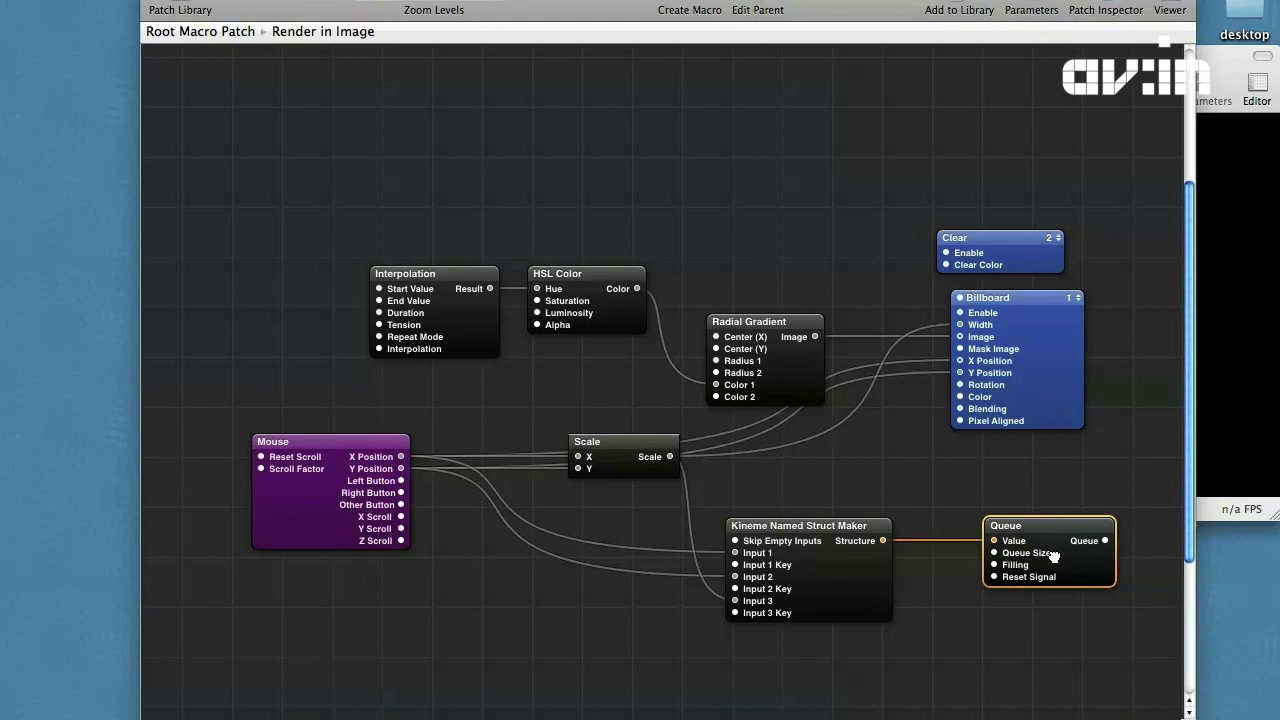
- Find the Watcher patch in the patch library and add two copies of it
{"action": "scroll", "coordinate": [1055, 561], "scroll_direction": "right", "scroll_amount": 3}
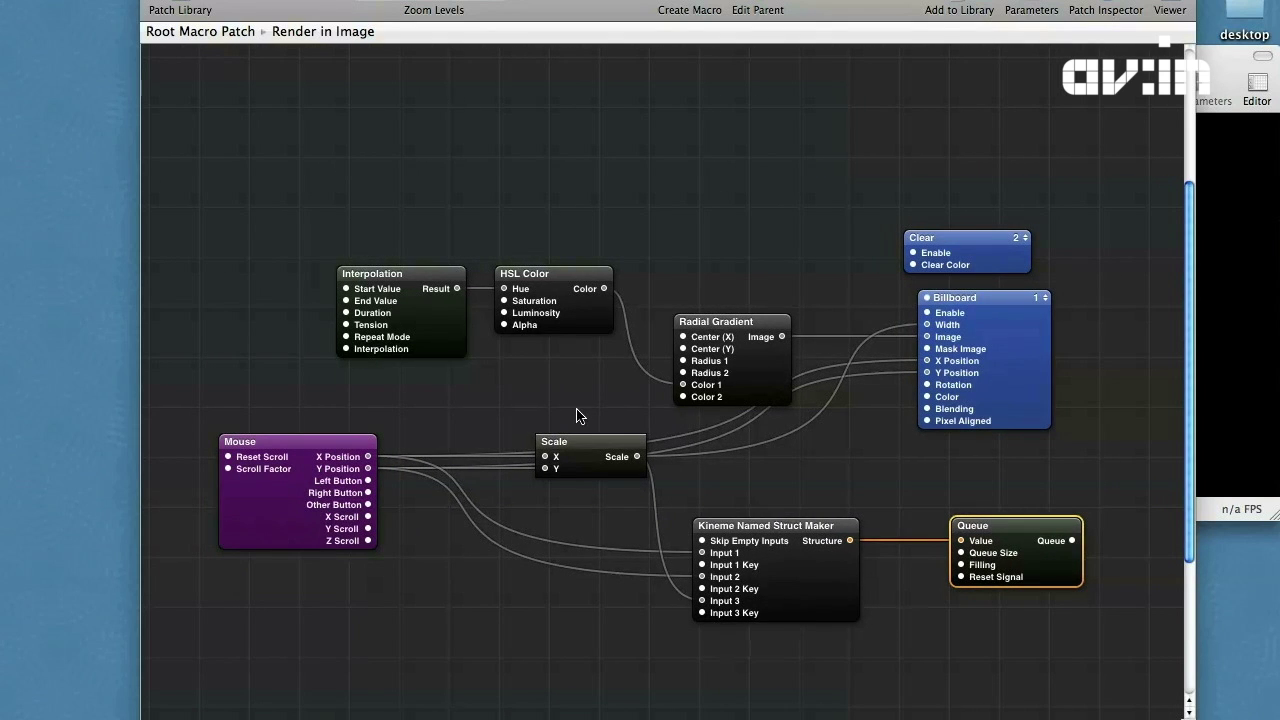
{"action": "left_click", "coordinate": [185, 8]}
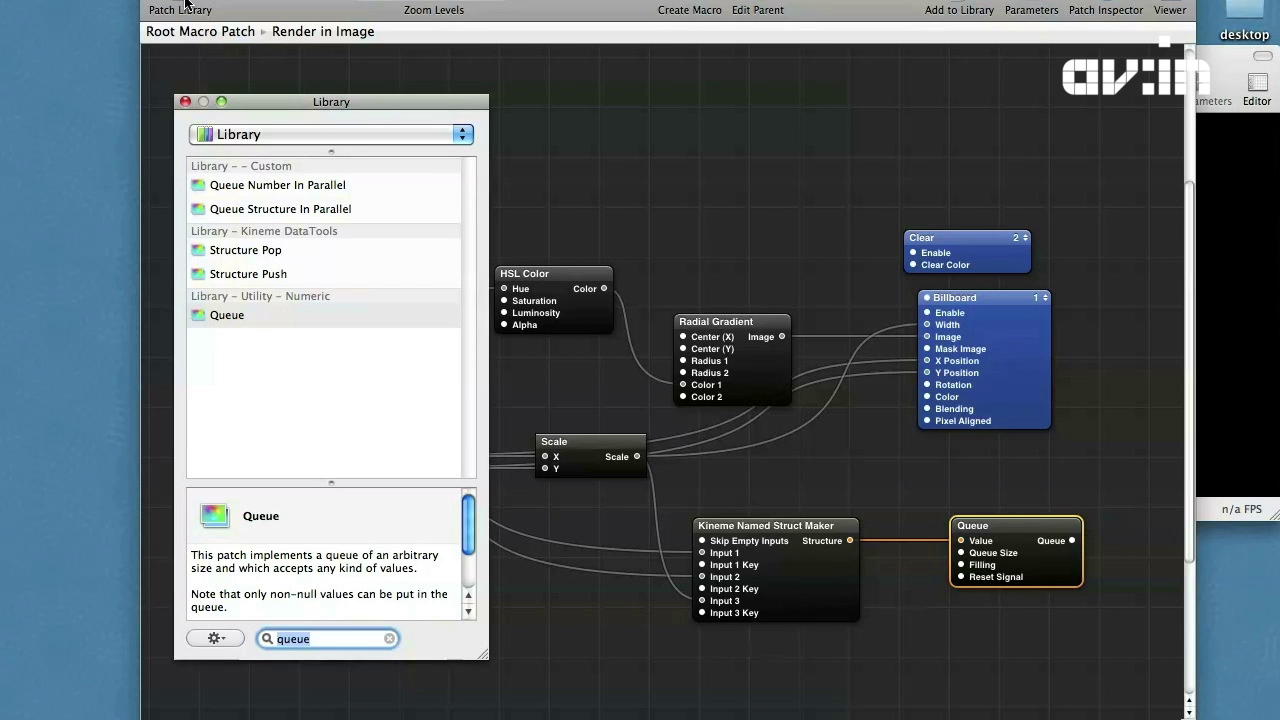
{"action": "type", "text": "wathcer"}
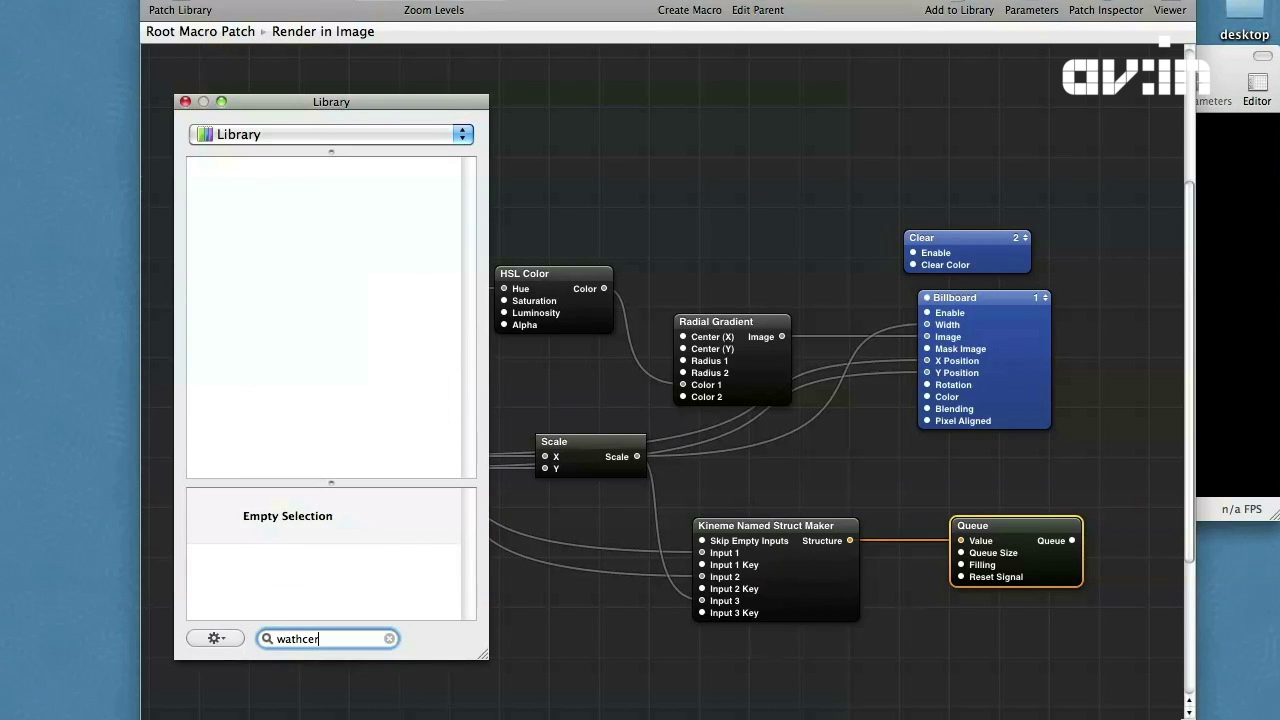
{"action": "left_click", "coordinate": [292, 638]}
{"action": "key", "text": "BackSpace"}
{"action": "key", "text": "Right"}
{"action": "type", "text": "h"}
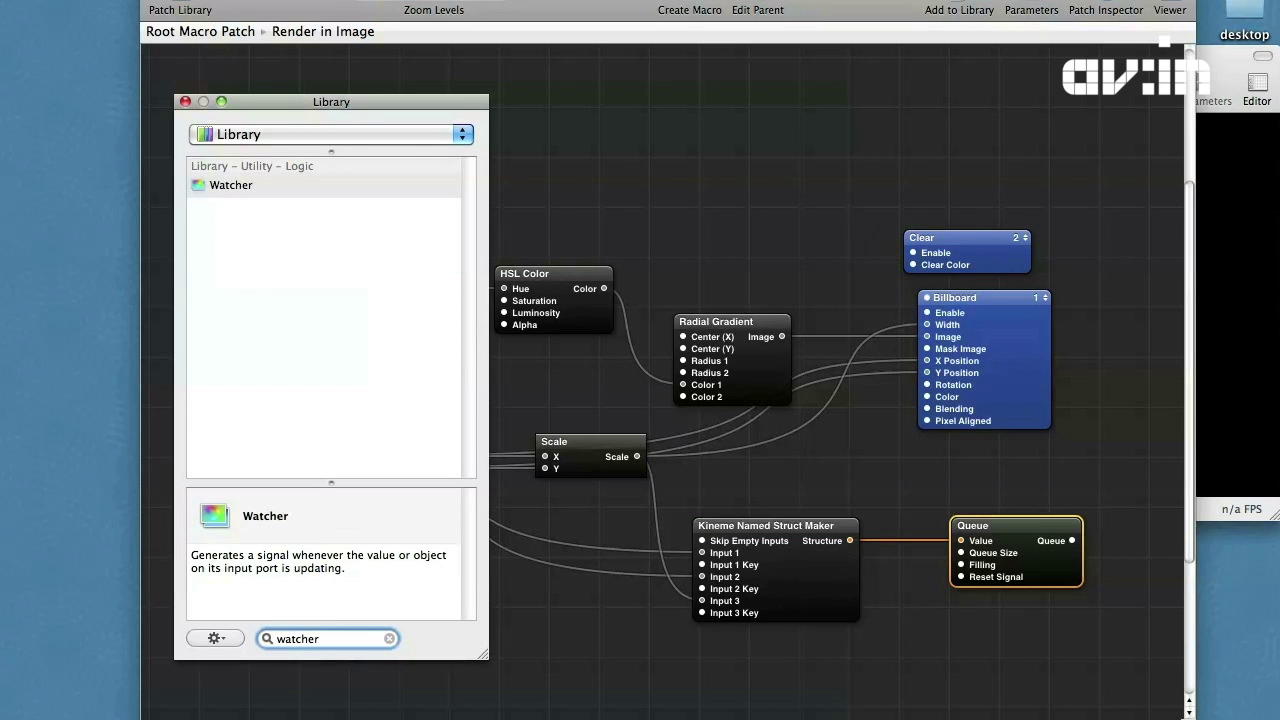
{"action": "key", "text": "Return"}
{"action": "key", "text": "Return"}
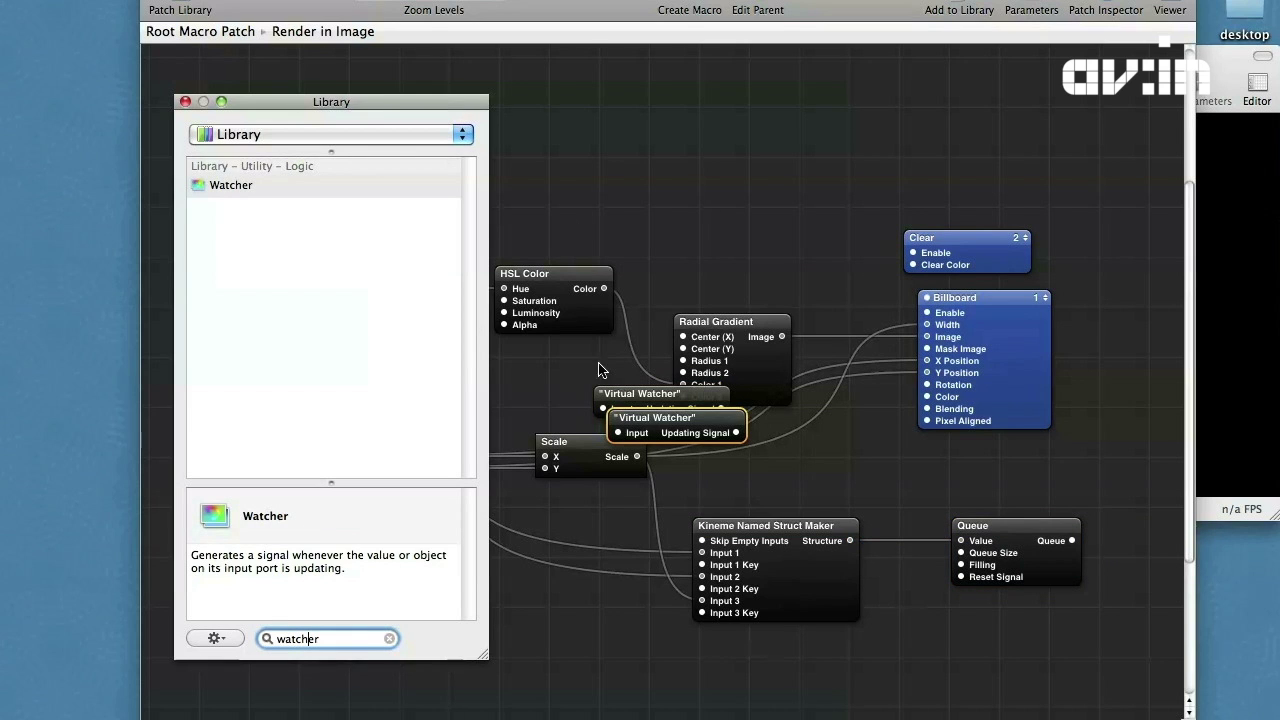
- Place both Watchers below the Scale macro and connect Mouse X Position to one and Y Position to the other
{"action": "key", "text": "super+Return"}
{"action": "left_click", "coordinate": [640, 395], "text": "shift"}
{"action": "left_click_drag", "start_coordinate": [624, 424], "coordinate": [536, 640]}
{"action": "left_click_drag", "start_coordinate": [368, 459], "coordinate": [512, 625]}
{"action": "left_click_drag", "start_coordinate": [368, 469], "coordinate": [532, 649]}
- Add a Mathematical Expression patch and place it below the Named Structure Maker
{"action": "key", "text": "super+Return"}
{"action": "type", "text": "expr"}
{"action": "key", "text": "Down"}
{"action": "key", "text": "Return"}
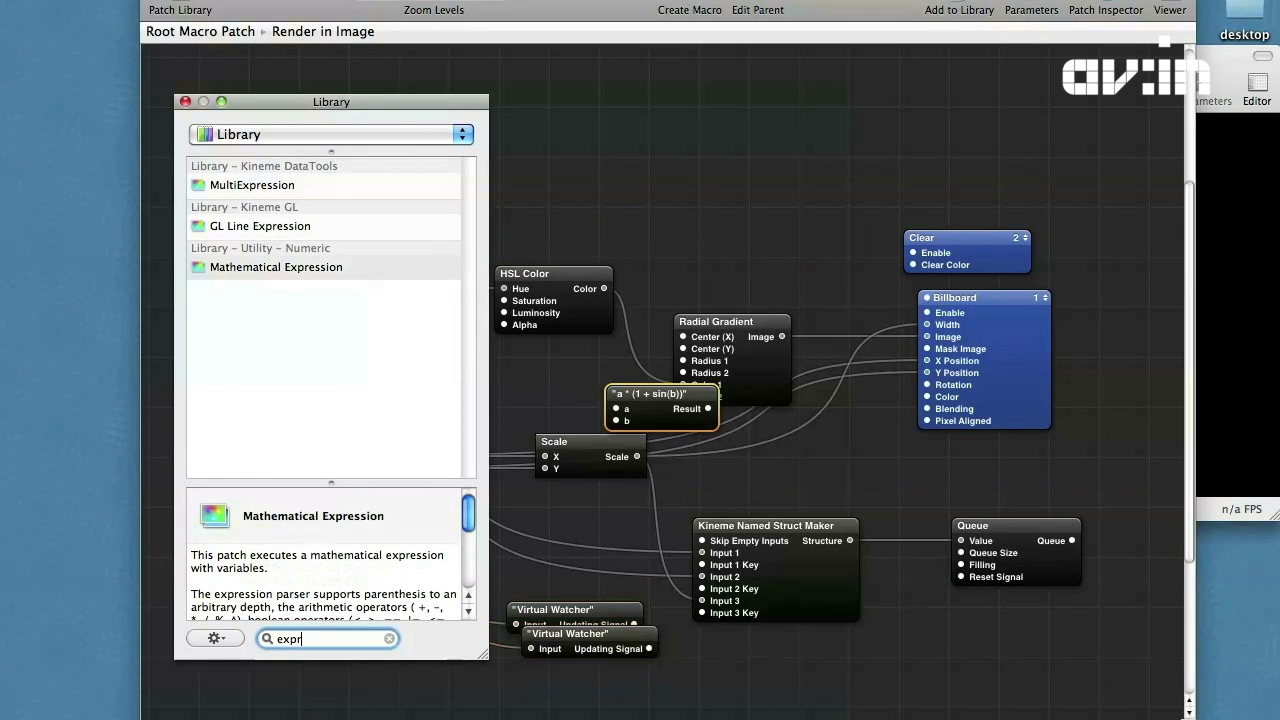
{"action": "left_click_drag", "start_coordinate": [660, 403], "coordinate": [825, 690]}
- Set the Mathematical Expression patch's formula to x || y
{"action": "key", "text": "super+i"}
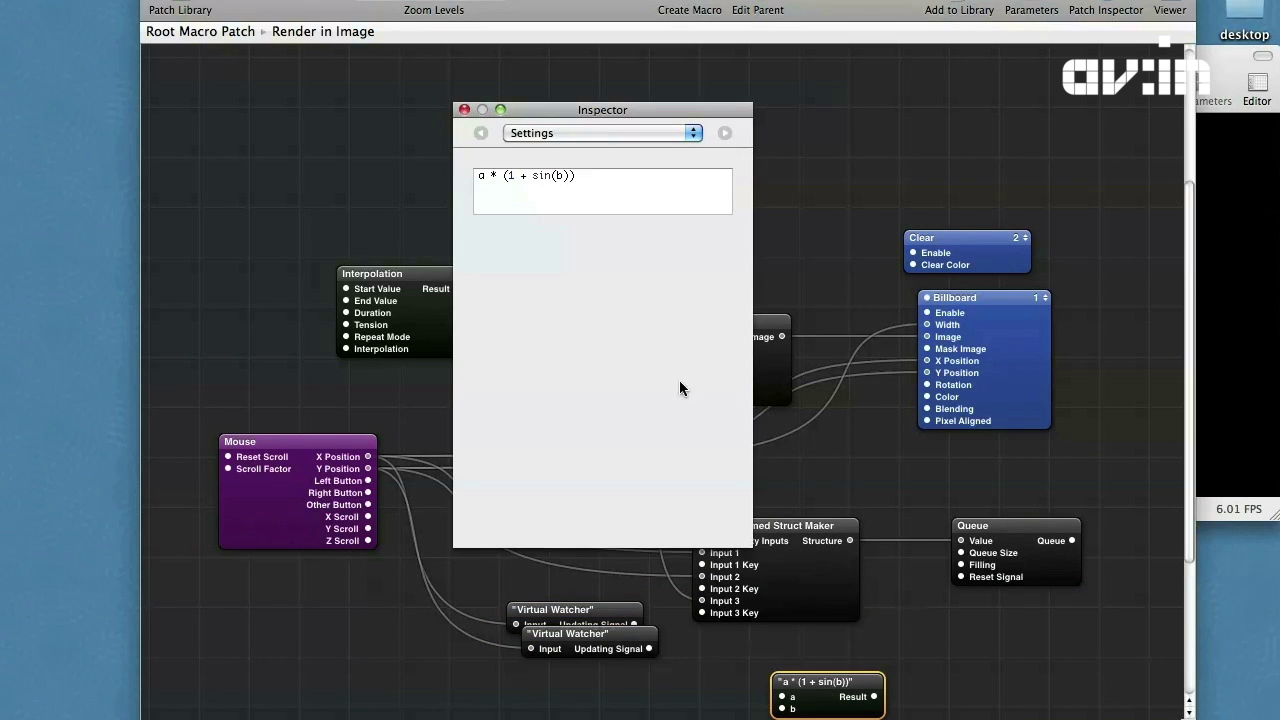
{"action": "left_click_drag", "start_coordinate": [604, 175], "coordinate": [472, 176]}
{"action": "type", "text": "x || y"}
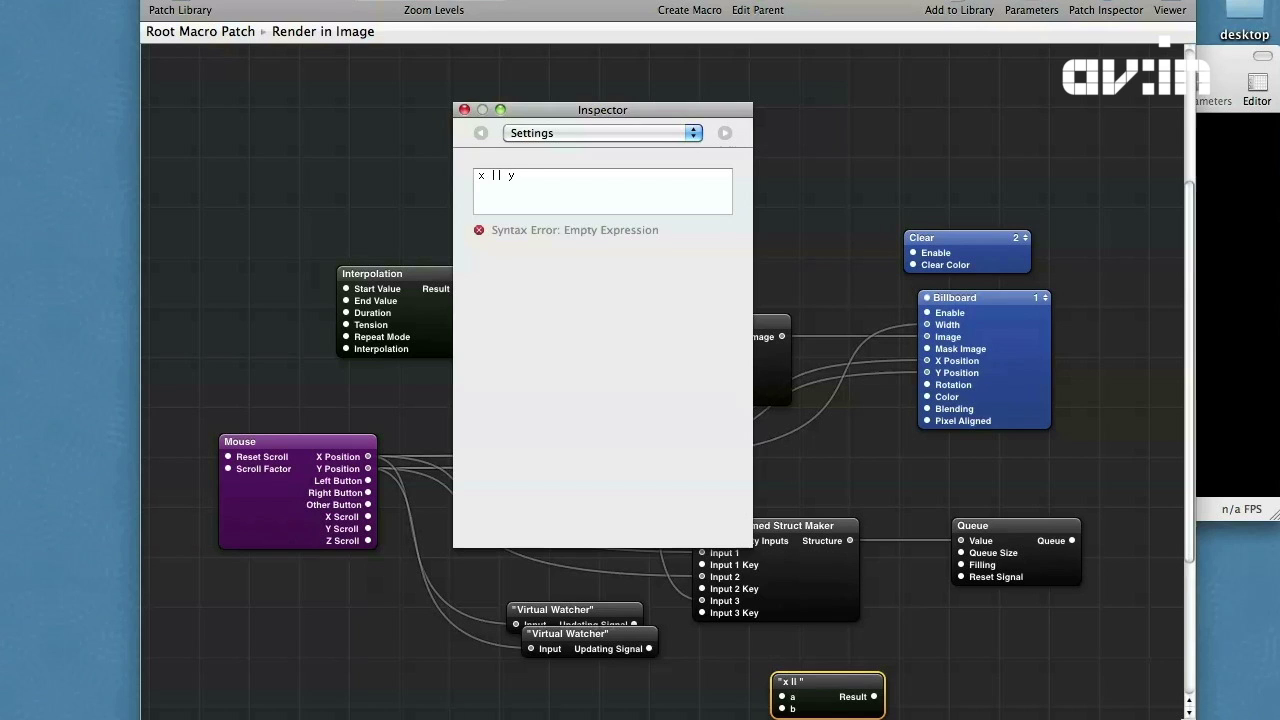
{"action": "left_click", "coordinate": [465, 110]}
- Connect the Watchers' Updating Signal outputs to the expression's x and y, and its Result to the Queue's Filling input
{"action": "left_click_drag", "start_coordinate": [636, 627], "coordinate": [783, 696]}
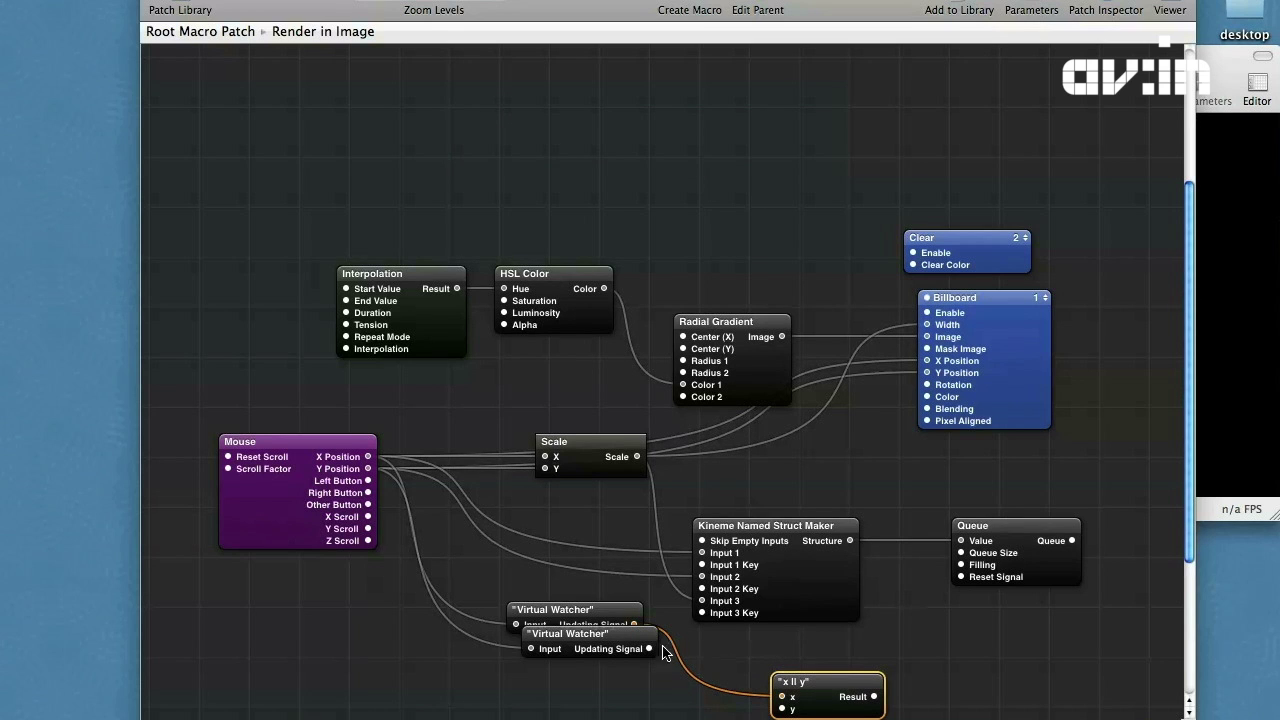
{"action": "left_click_drag", "start_coordinate": [650, 650], "coordinate": [783, 655]}
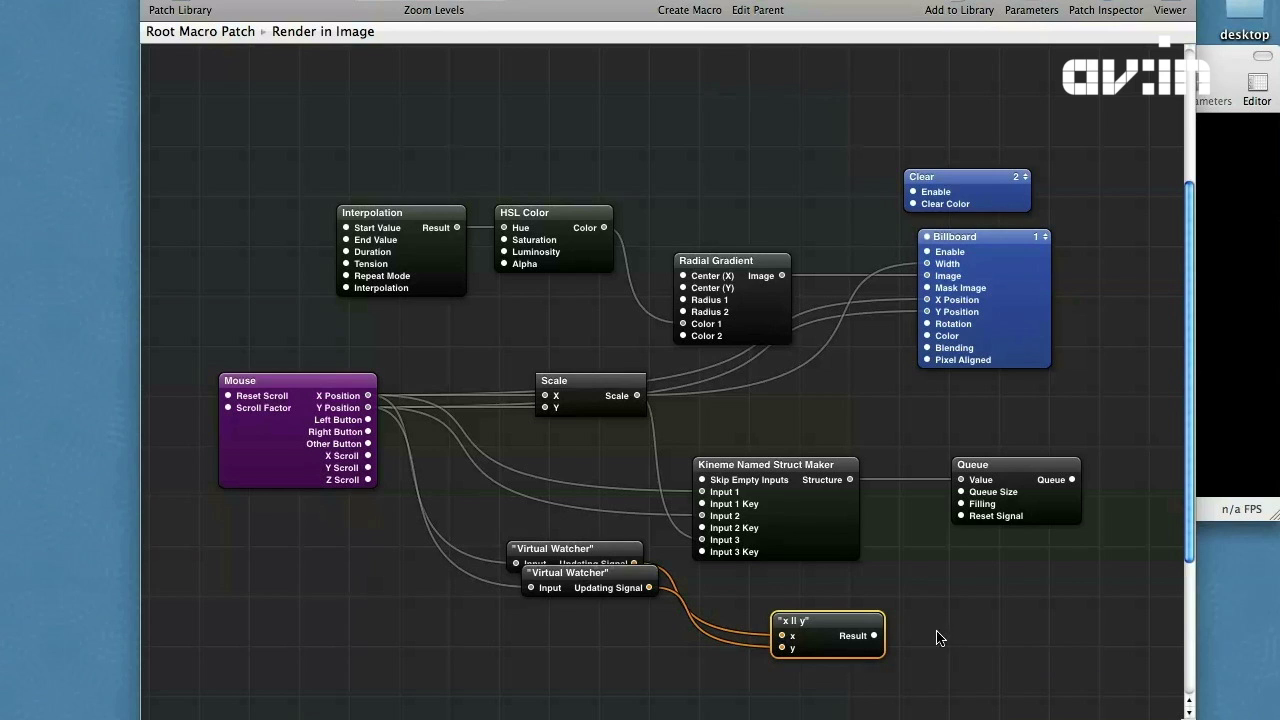
{"action": "left_click_drag", "start_coordinate": [873, 636], "coordinate": [961, 504]}
{"action": "left_click_drag", "start_coordinate": [830, 638], "coordinate": [776, 614]}
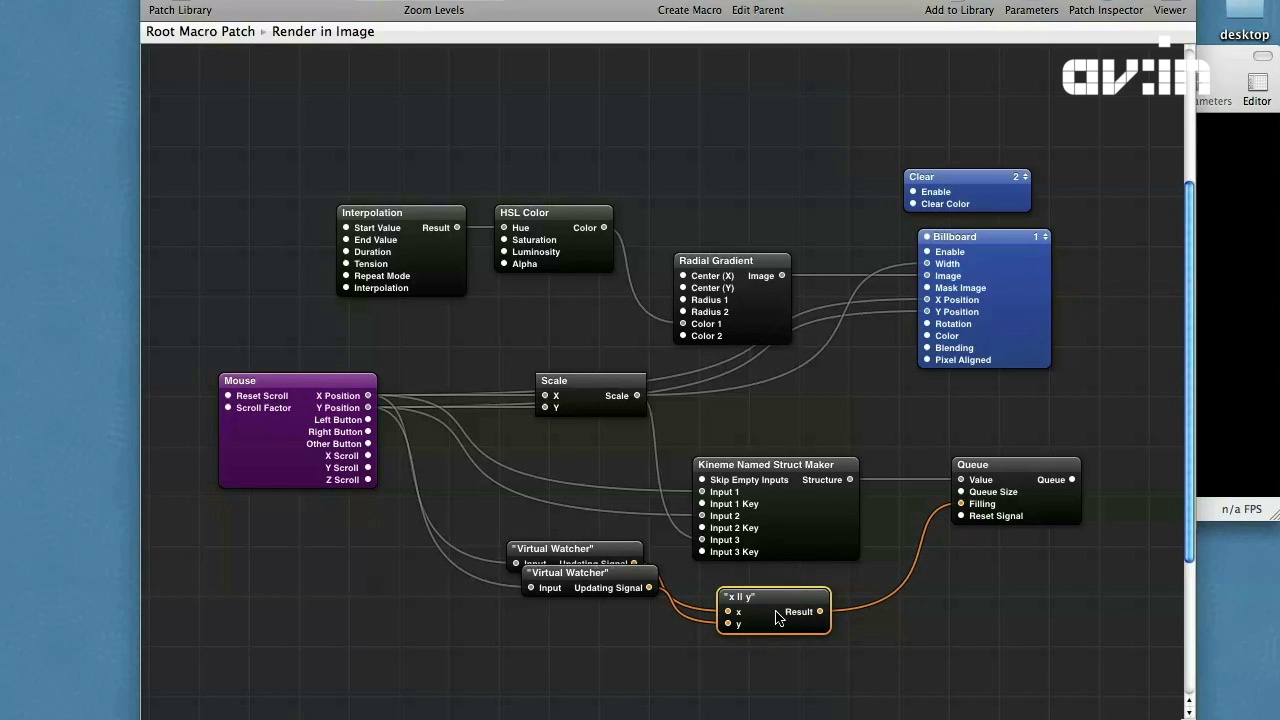
- Line up the Watchers with the x || y expression and group the three patches into a macro below Scale
{"action": "left_click_drag", "start_coordinate": [489, 560], "coordinate": [780, 621]}
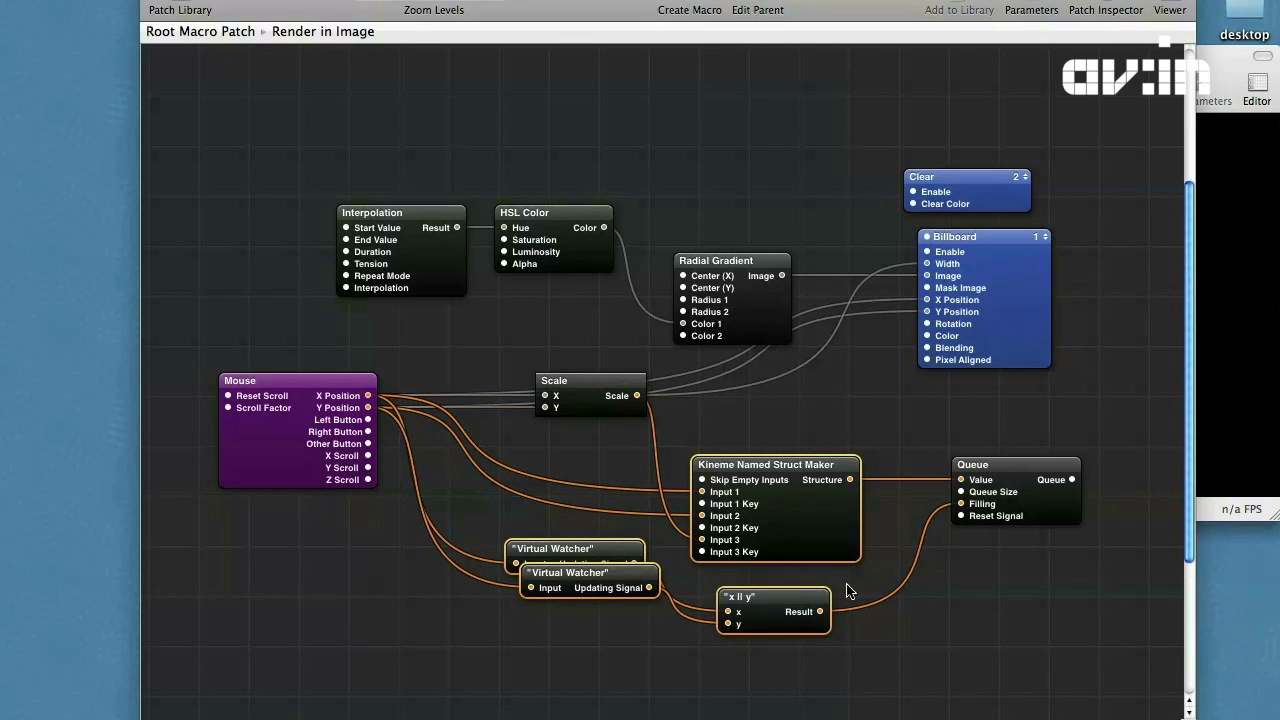
{"action": "left_click", "coordinate": [572, 562]}
{"action": "left_click_drag", "start_coordinate": [576, 556], "coordinate": [578, 592]}
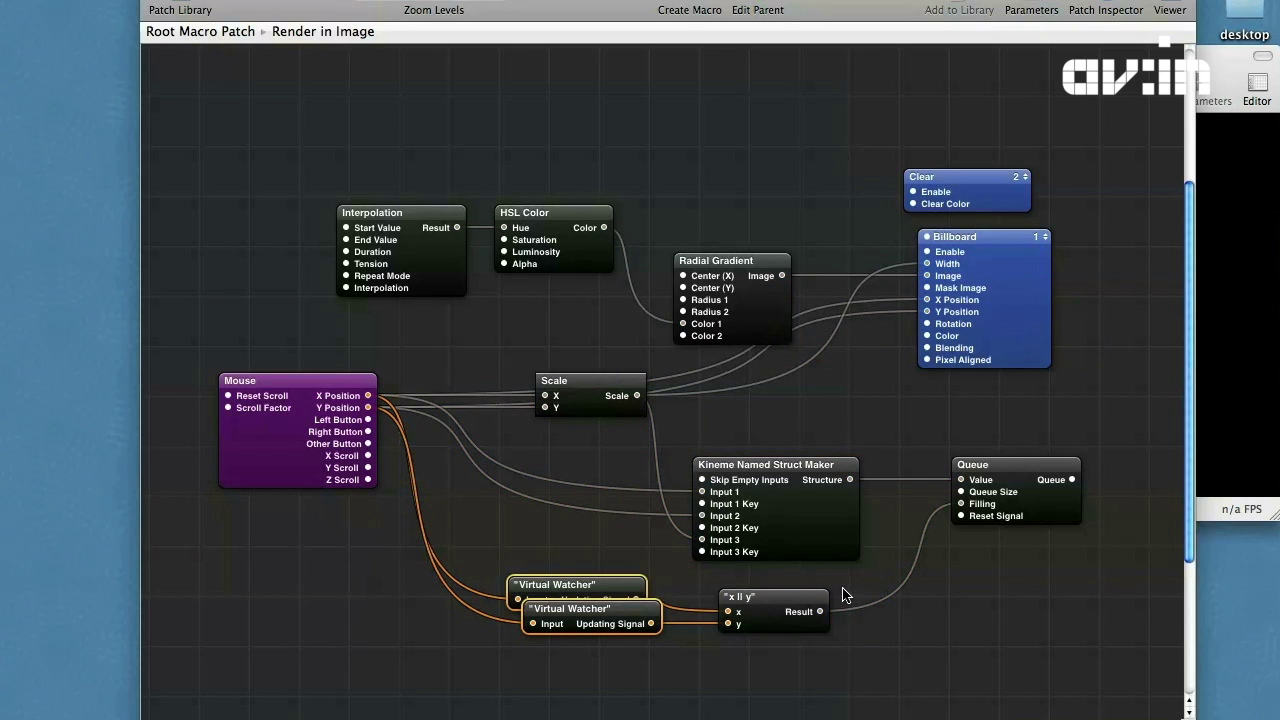
{"action": "left_click", "coordinate": [692, 7]}
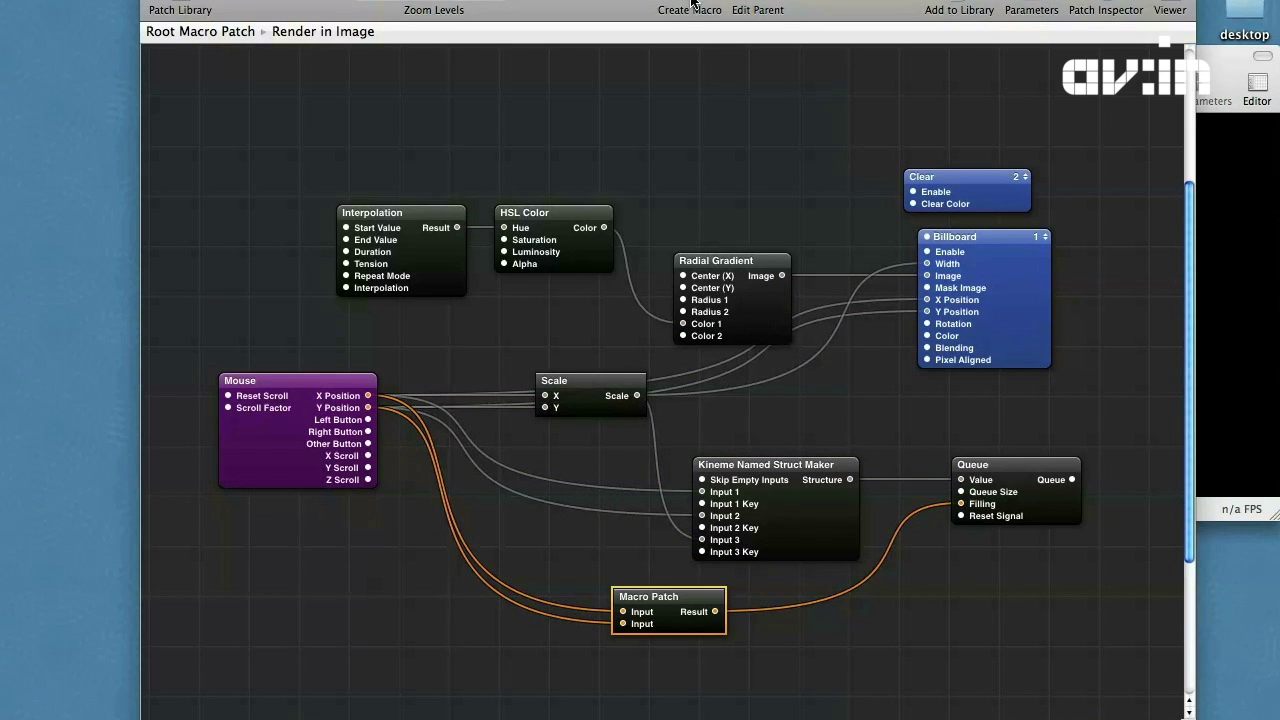
{"action": "left_click_drag", "start_coordinate": [656, 626], "coordinate": [571, 616]}
- Add an Iterator patch to the Render in Image composition and place it beside the Queue's output side
{"action": "scroll", "coordinate": [851, 581], "scroll_direction": "right", "scroll_amount": 3}
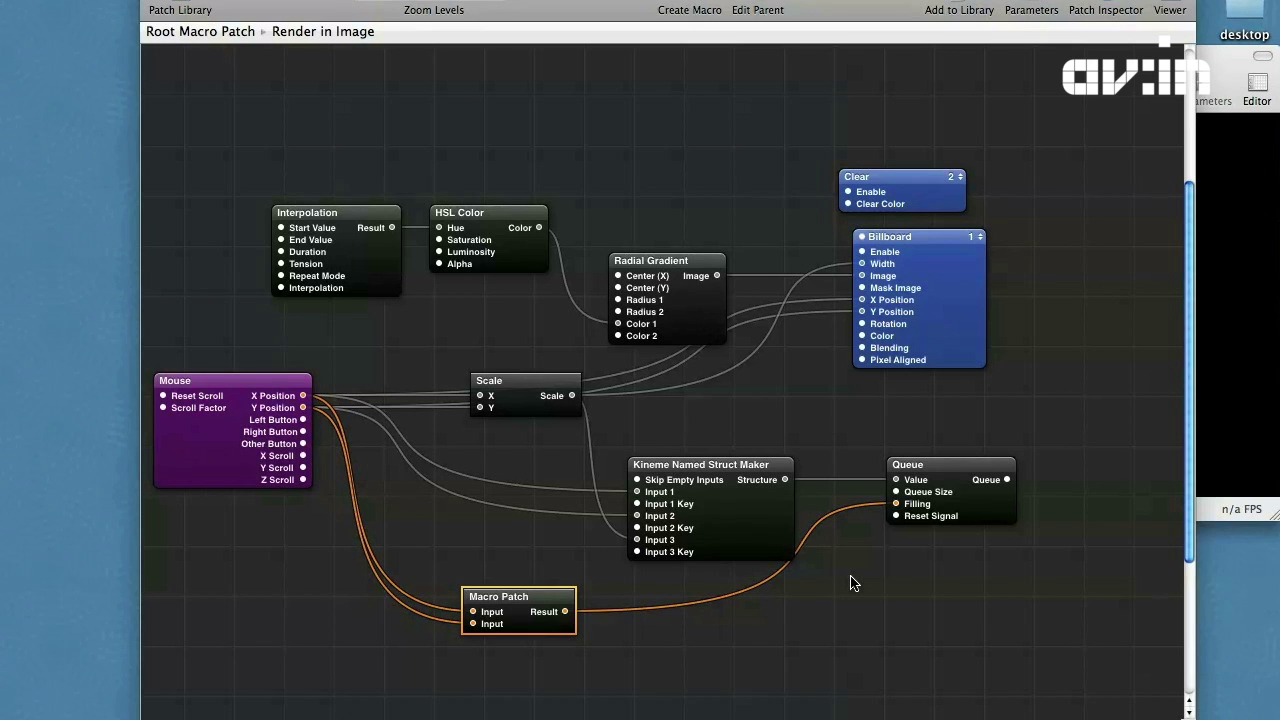
{"action": "left_click", "coordinate": [187, 5]}
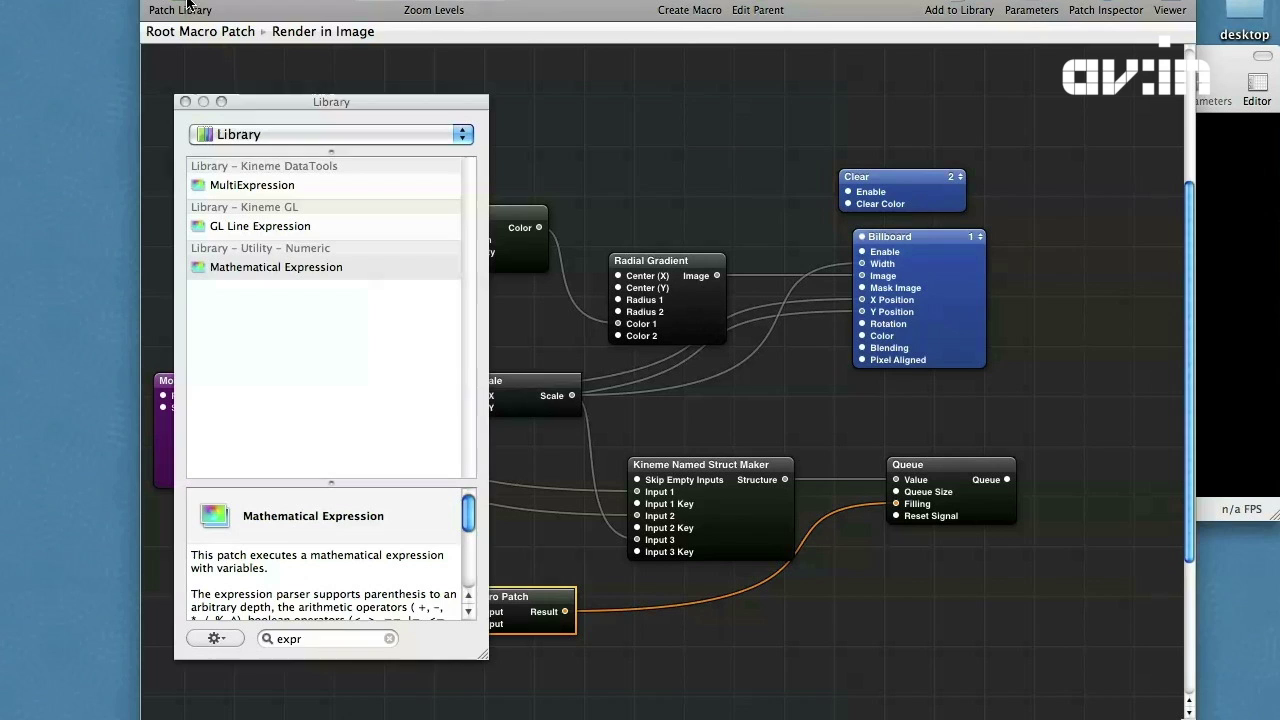
{"action": "type", "text": "iteraotr"}
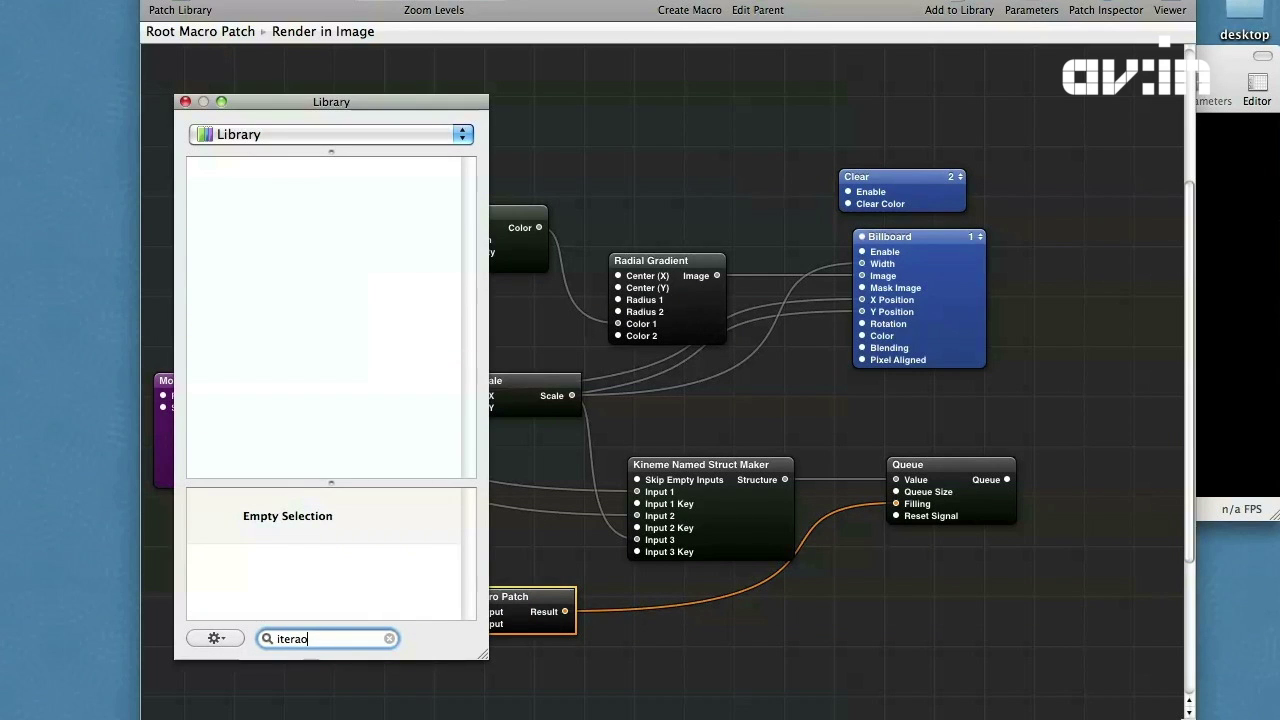
{"action": "key", "text": "BackSpace"}
{"action": "type", "text": "t"}
{"action": "key", "text": "Return"}
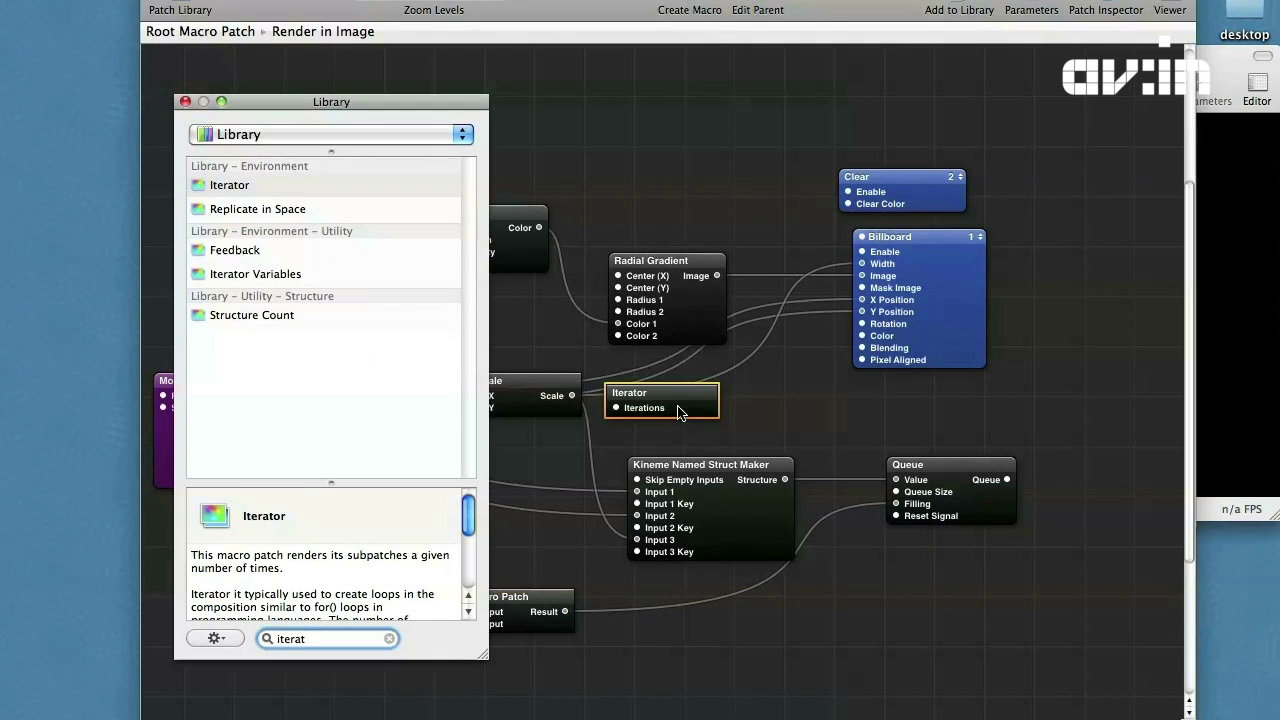
{"action": "left_click_drag", "start_coordinate": [674, 410], "coordinate": [1142, 480]}
{"action": "double_click", "coordinate": [1142, 480]}
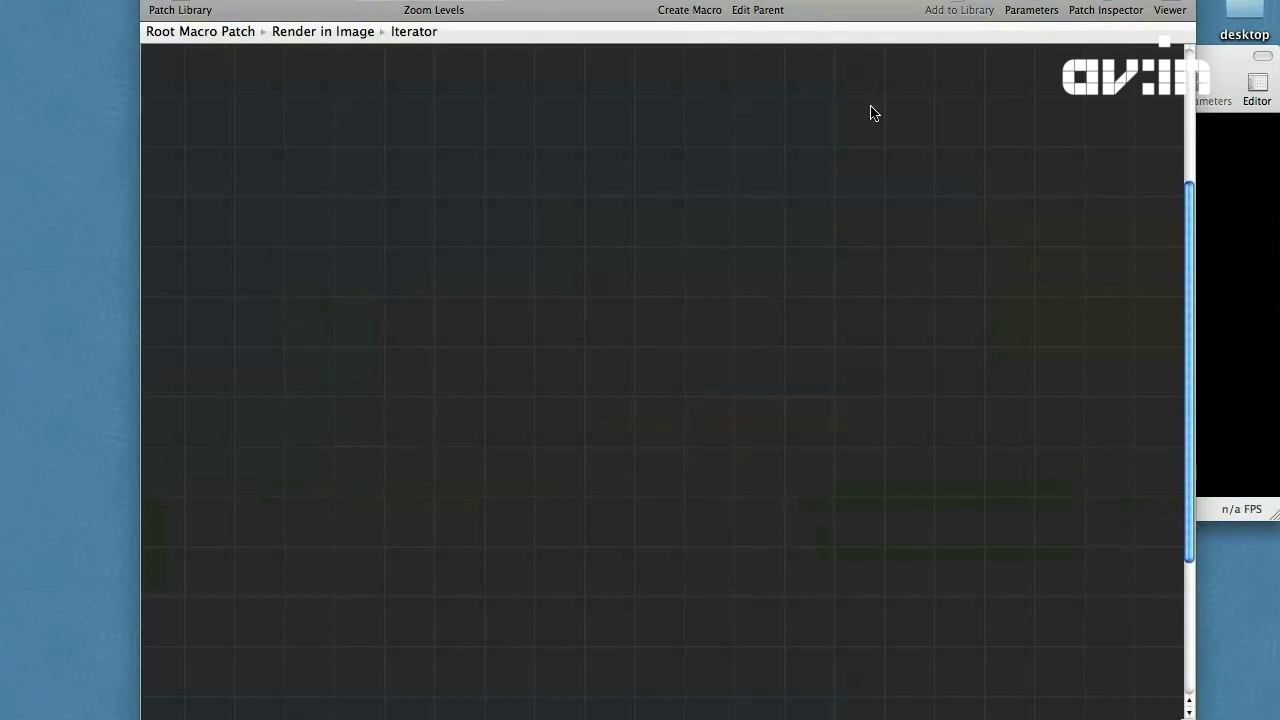
{"action": "left_click", "coordinate": [768, 9]}
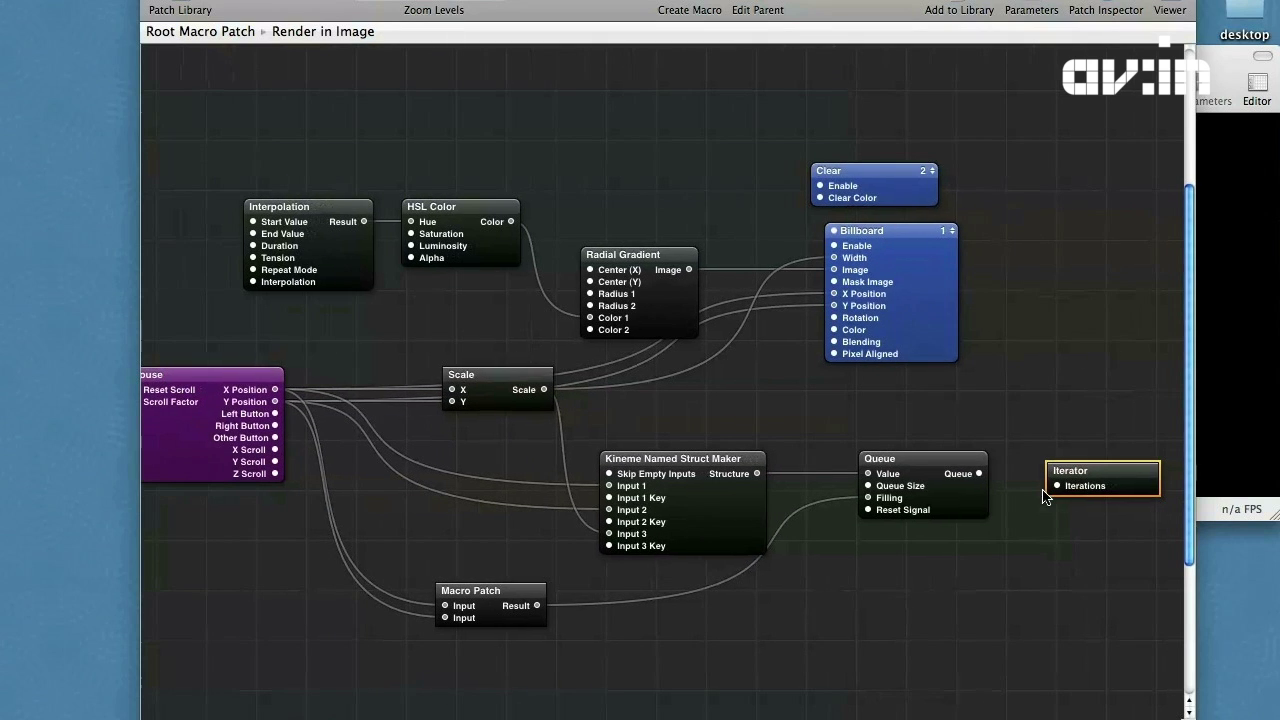
{"action": "left_click_drag", "start_coordinate": [1013, 436], "coordinate": [593, 489]}
- Inside the Iterator, add an Iterator Variables patch and a Billboard patch
{"action": "double_click", "coordinate": [1140, 485]}
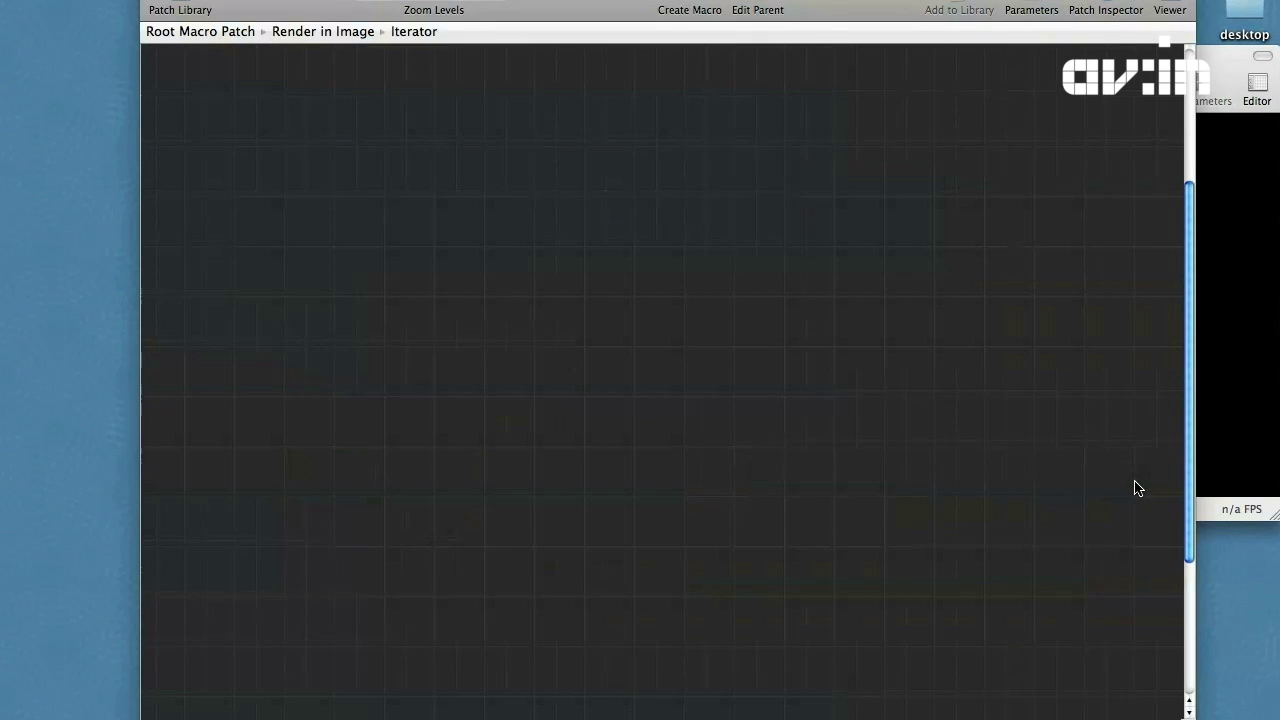
{"action": "left_click", "coordinate": [179, 9]}
{"action": "type", "text": "vari"}
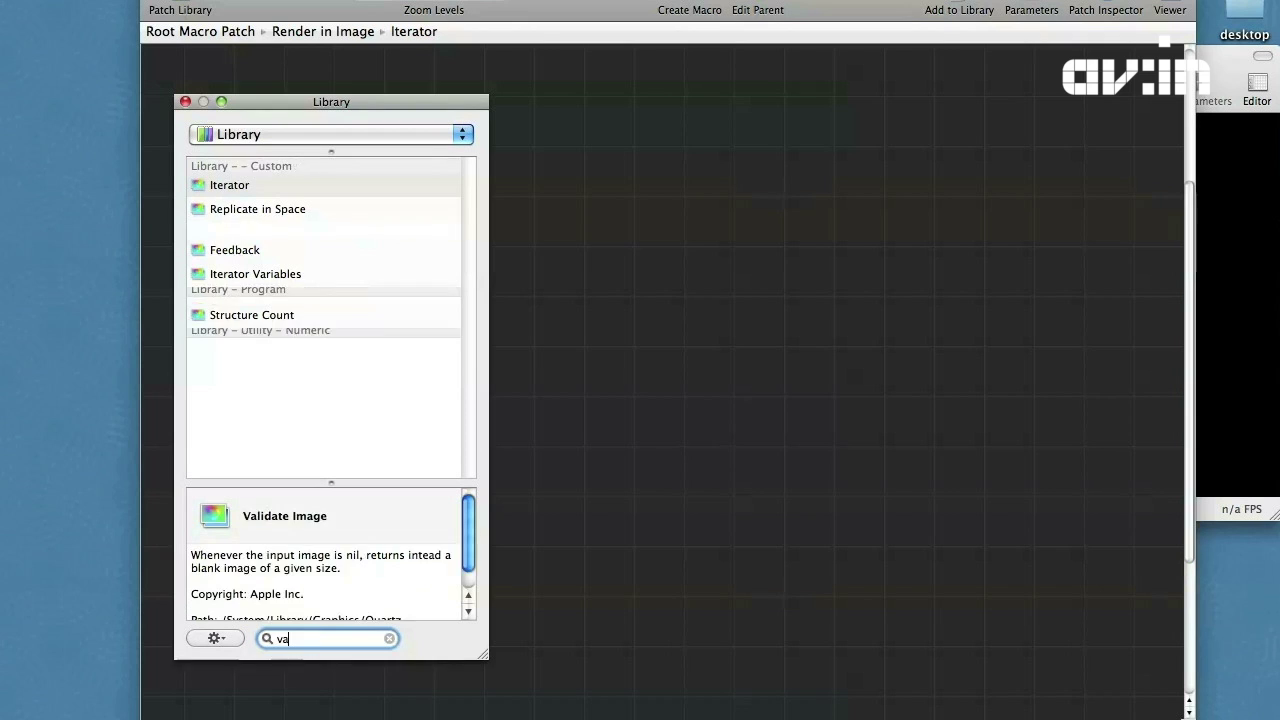
{"action": "key", "text": "Return"}
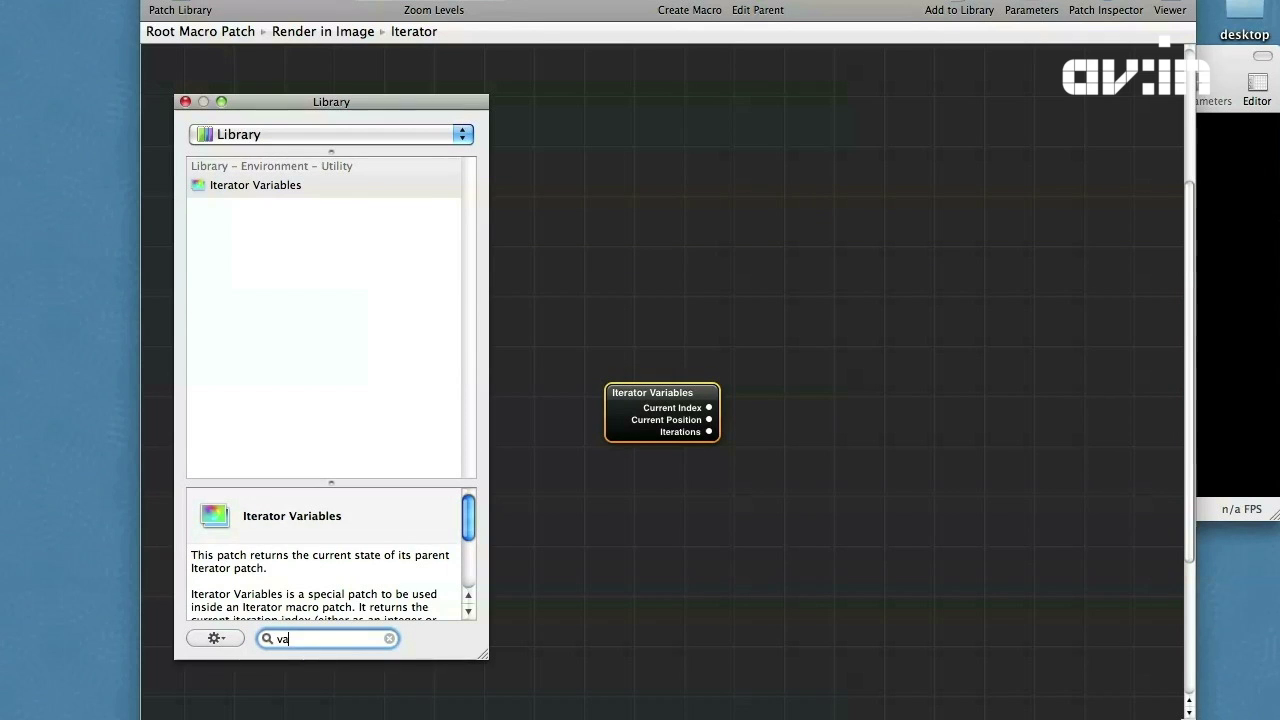
{"action": "key", "text": "BackSpace"}
{"action": "key", "text": "BackSpace"}
{"action": "key", "text": "BackSpace"}
{"action": "type", "text": "bill"}
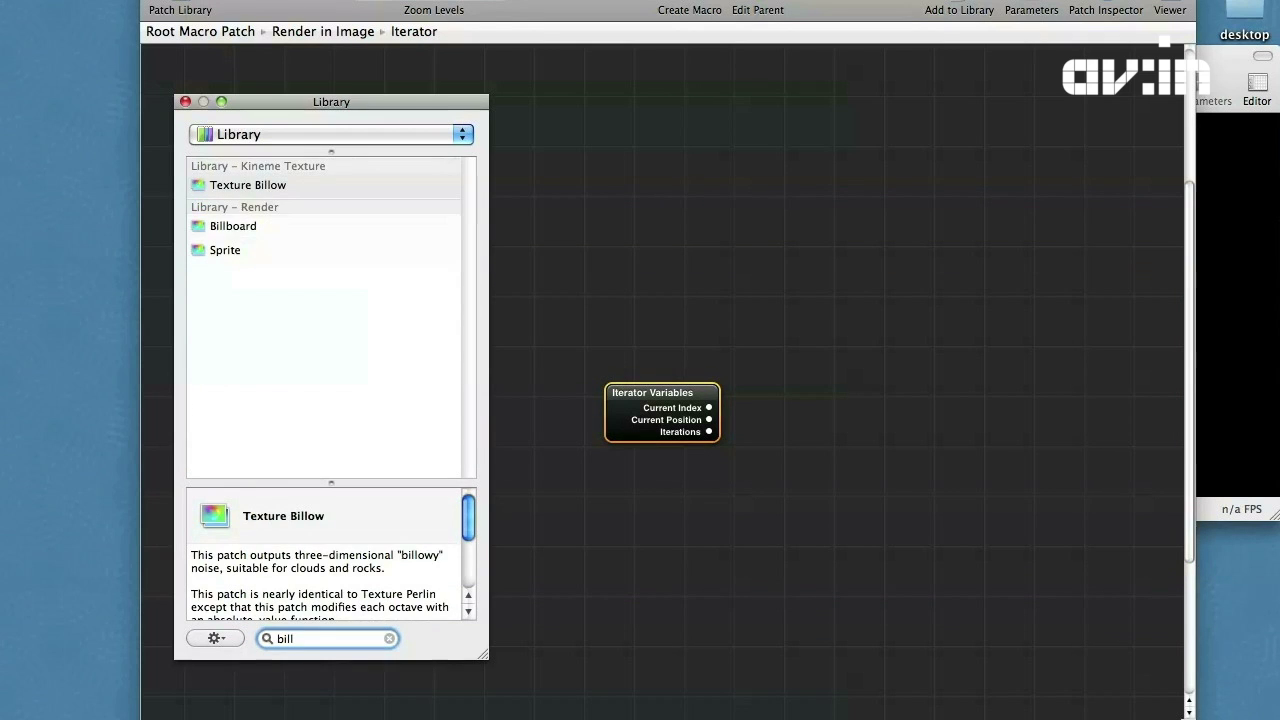
{"action": "key", "text": "Down"}
{"action": "key", "text": "Return"}
- Add a Structure Index Member patch and a Structure Key Member patch inside the Iterator
{"action": "key", "text": "BackSpace"}
{"action": "key", "text": "BackSpace"}
{"action": "key", "text": "BackSpace"}
{"action": "key", "text": "BackSpace"}
{"action": "type", "text": "index"}
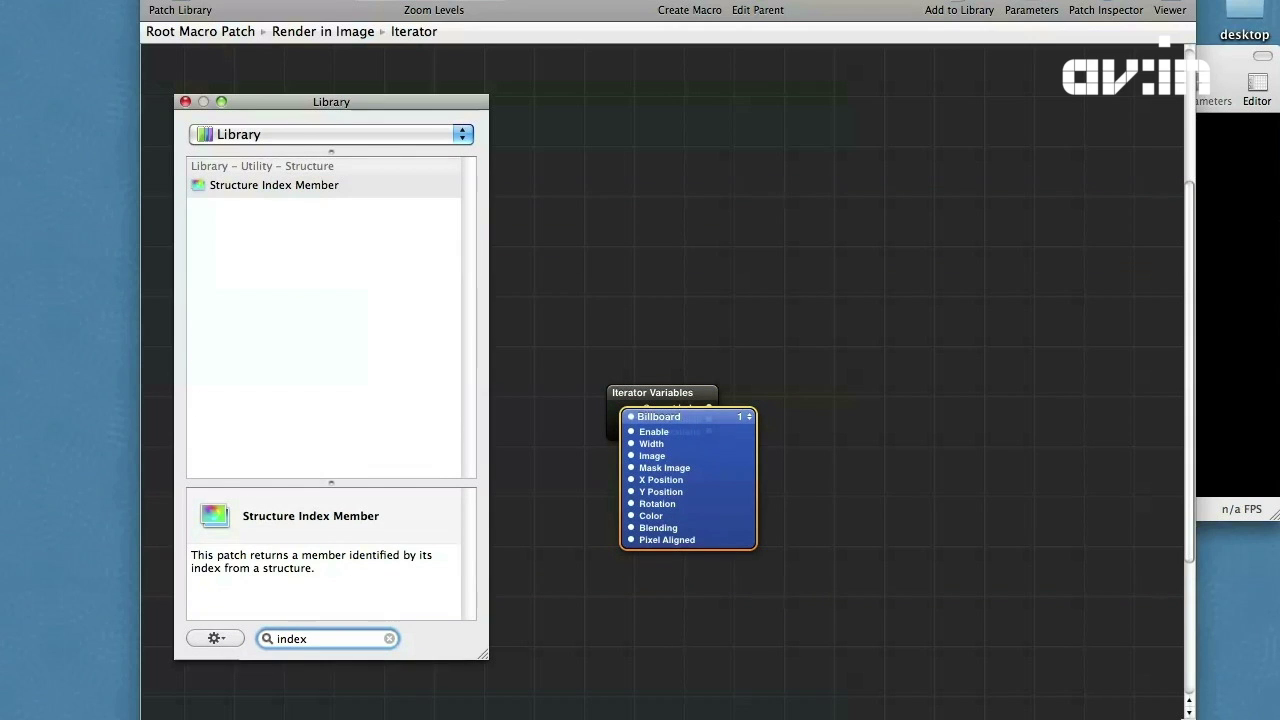
{"action": "key", "text": "Return"}
{"action": "key", "text": "BackSpace"}
{"action": "key", "text": "BackSpace"}
{"action": "key", "text": "BackSpace"}
{"action": "key", "text": "BackSpace"}
{"action": "key", "text": "BackSpace"}
{"action": "type", "text": "key"}
{"action": "key", "text": "Down"}
{"action": "key", "text": "Up"}
{"action": "key", "text": "Return"}
{"action": "left_click", "coordinate": [770, 316]}
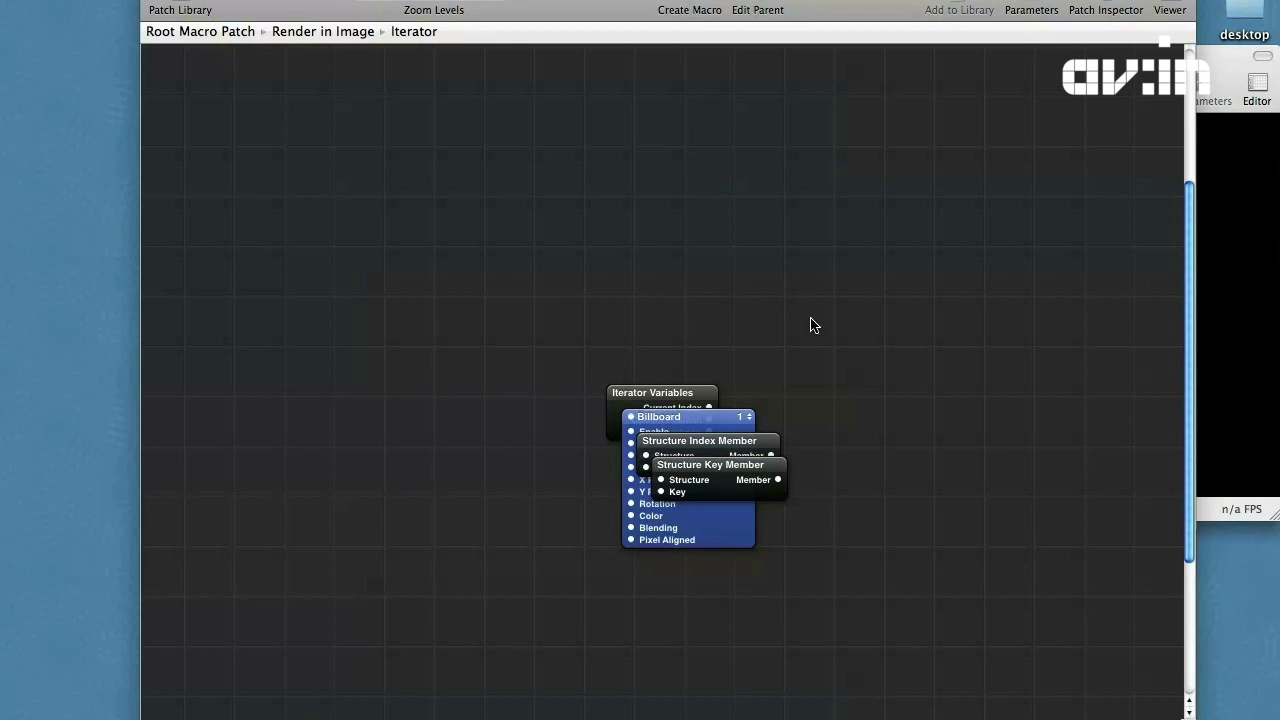
- Spread out the stacked patches so Structure Index Member sits between Iterator Variables and the Billboard
{"action": "left_click_drag", "start_coordinate": [655, 404], "coordinate": [343, 402]}
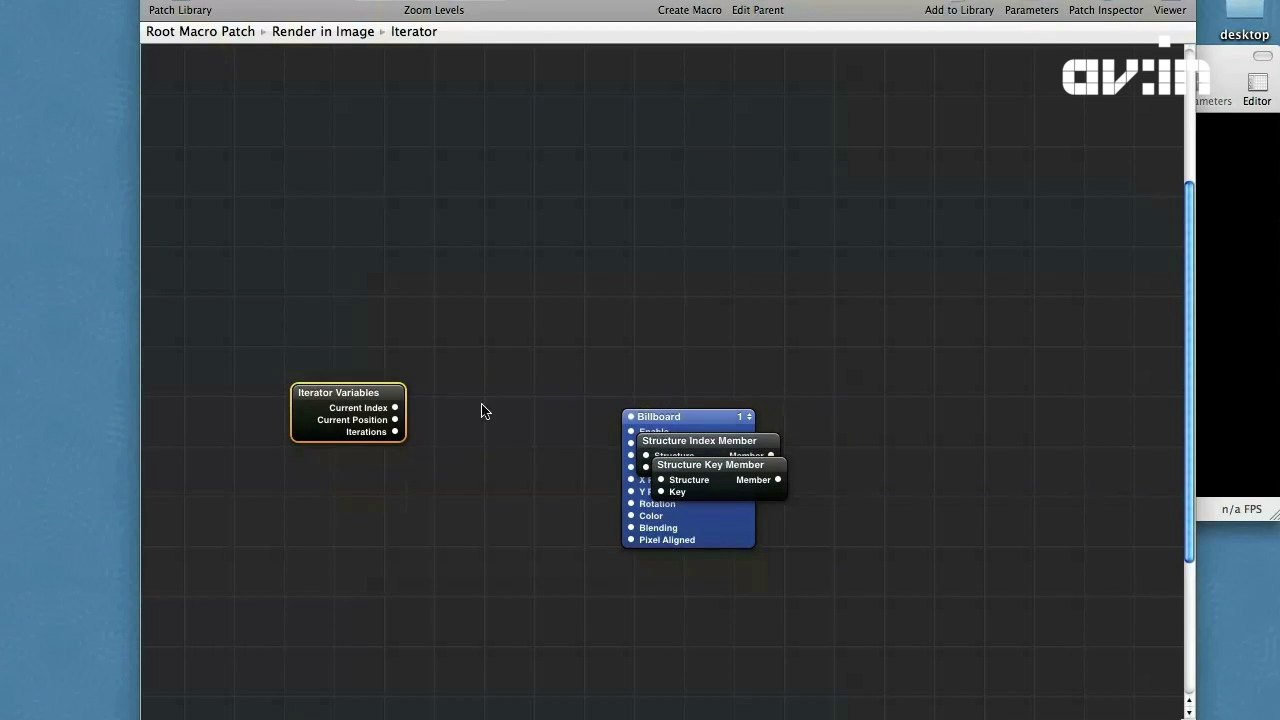
{"action": "left_click", "coordinate": [698, 420]}
{"action": "left_click_drag", "start_coordinate": [698, 420], "coordinate": [966, 384]}
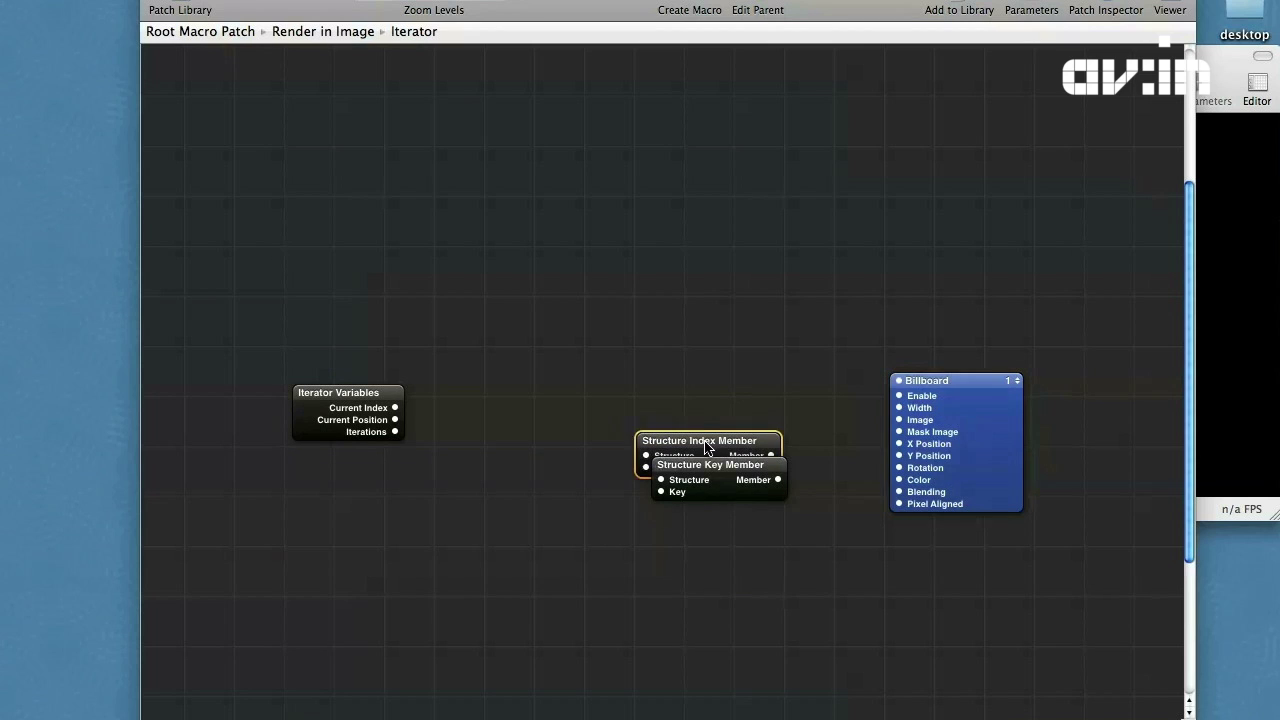
{"action": "left_click_drag", "start_coordinate": [708, 446], "coordinate": [577, 398]}
- Publish the Structure Index Member's Structure input under the name data
{"action": "right_click", "coordinate": [576, 398]}
{"action": "mouse_move", "coordinate": [700, 403]}
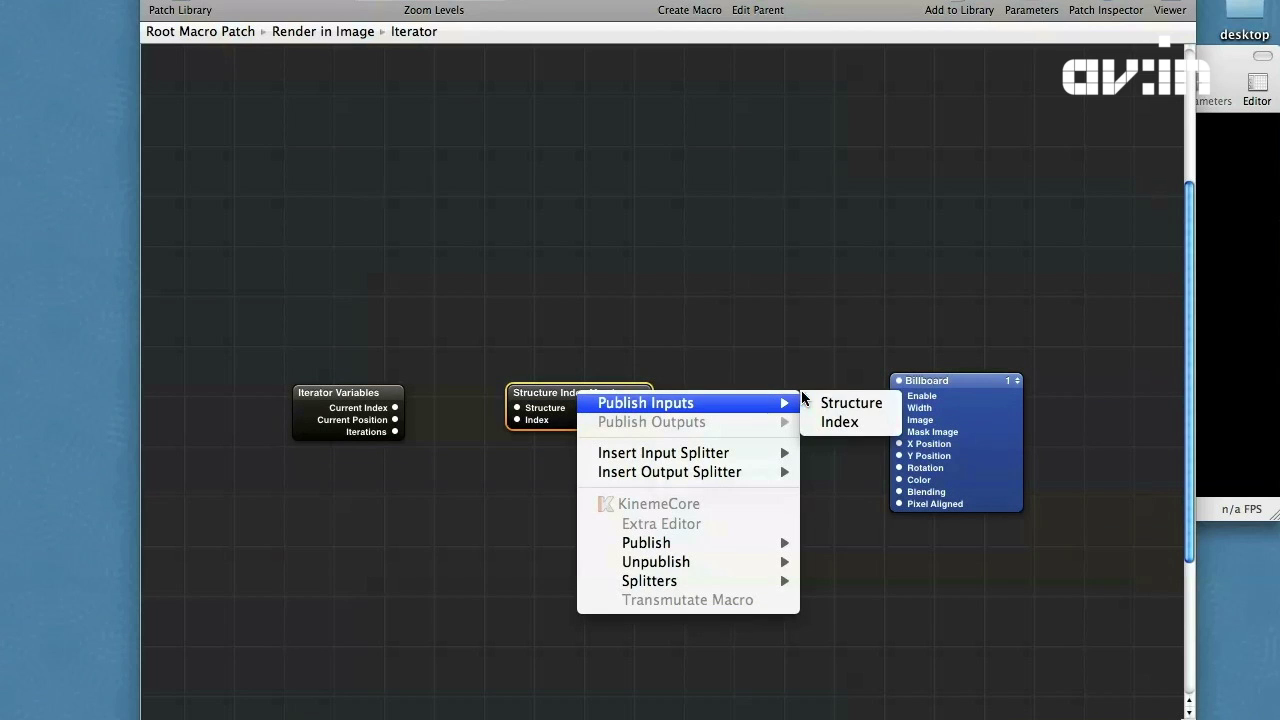
{"action": "left_click", "coordinate": [834, 404]}
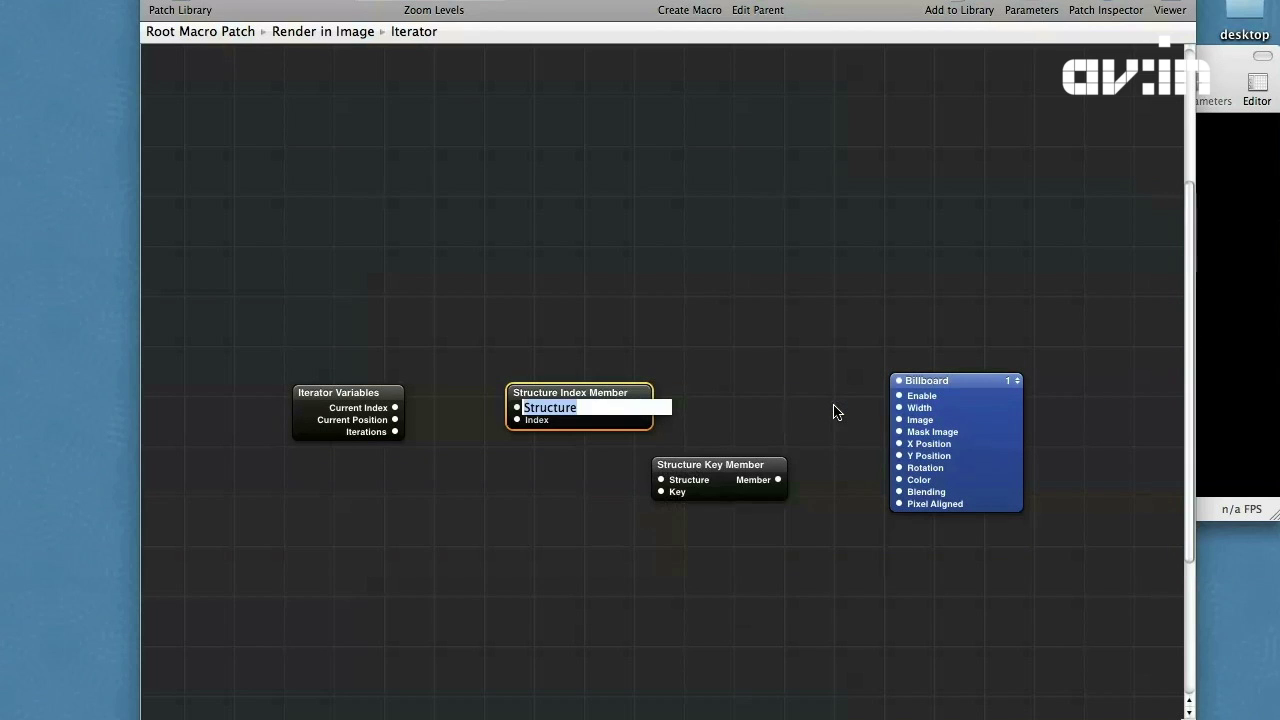
{"action": "type", "text": "data"}
{"action": "key", "text": "Return"}
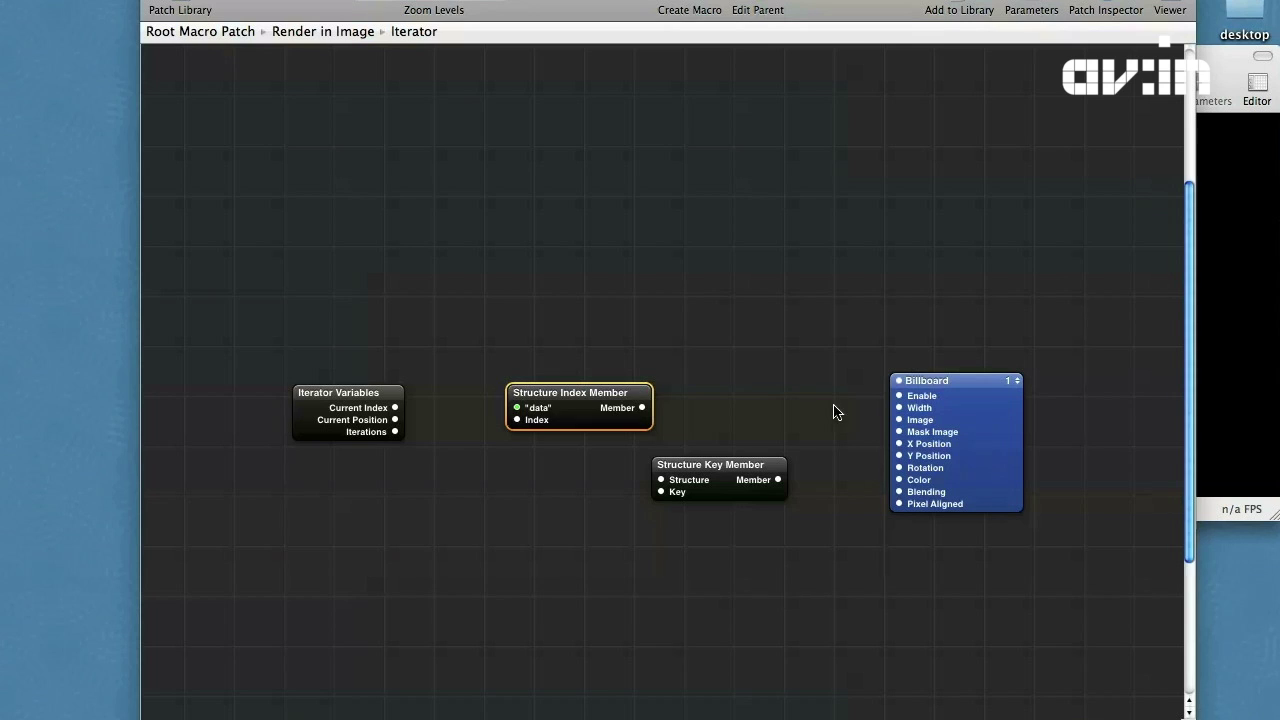
- Place Structure Key Member below Structure Index Member and connect Iterator Variables' Current Index to the latter's Index input
{"action": "left_click_drag", "start_coordinate": [720, 495], "coordinate": [585, 504]}
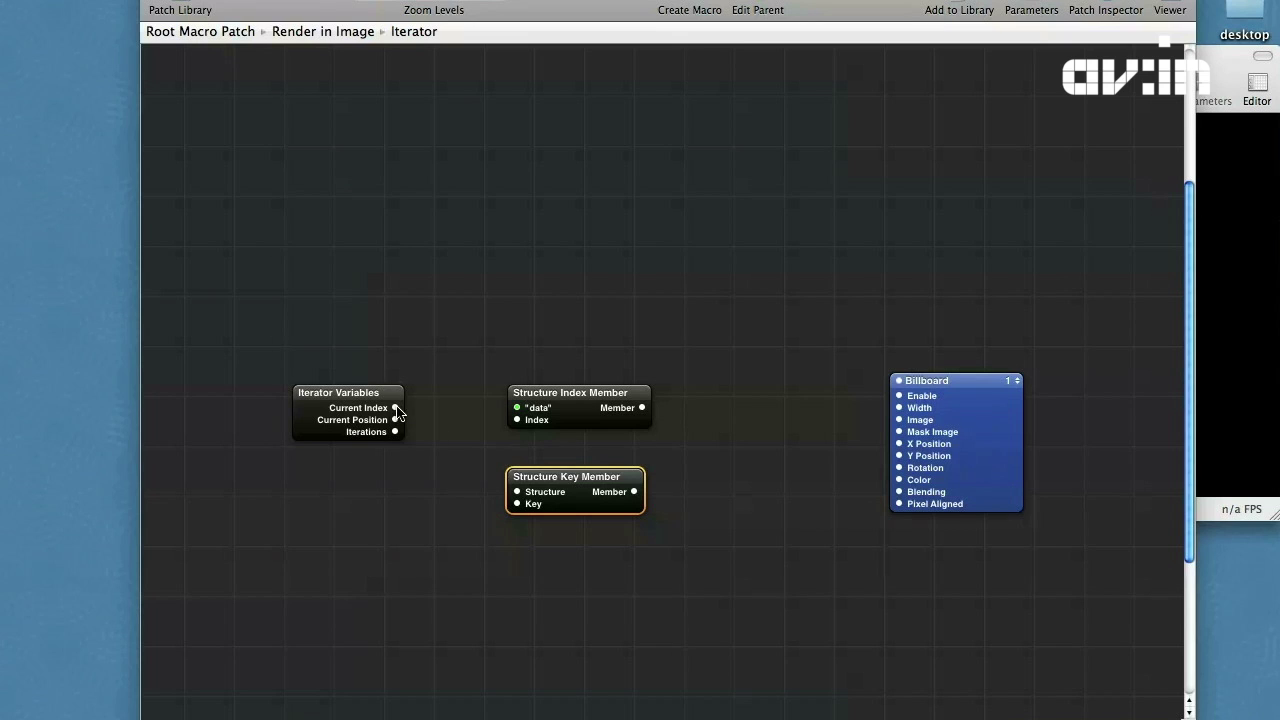
{"action": "left_click_drag", "start_coordinate": [395, 408], "coordinate": [518, 424]}
- Return to Render in Image, connect the Queue output to the Iterator's data input, and align the Iterator with the Queue
{"action": "left_click", "coordinate": [759, 9]}
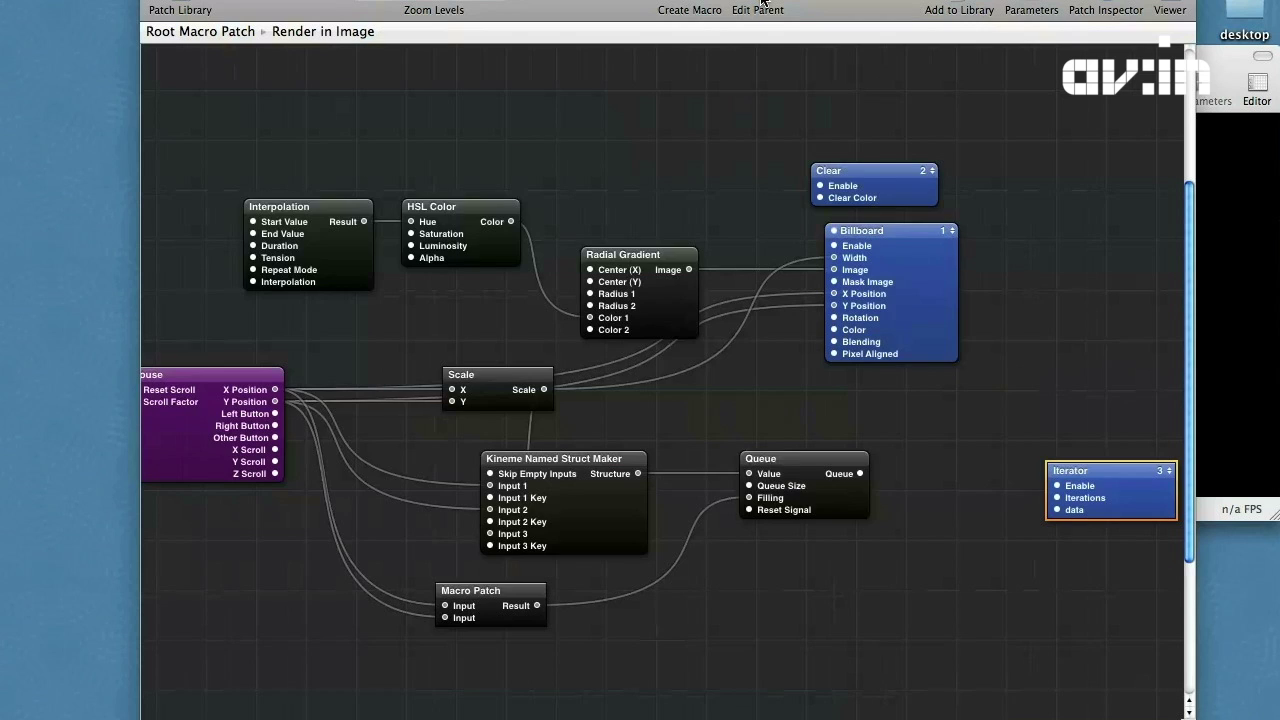
{"action": "left_click_drag", "start_coordinate": [1093, 486], "coordinate": [1037, 474]}
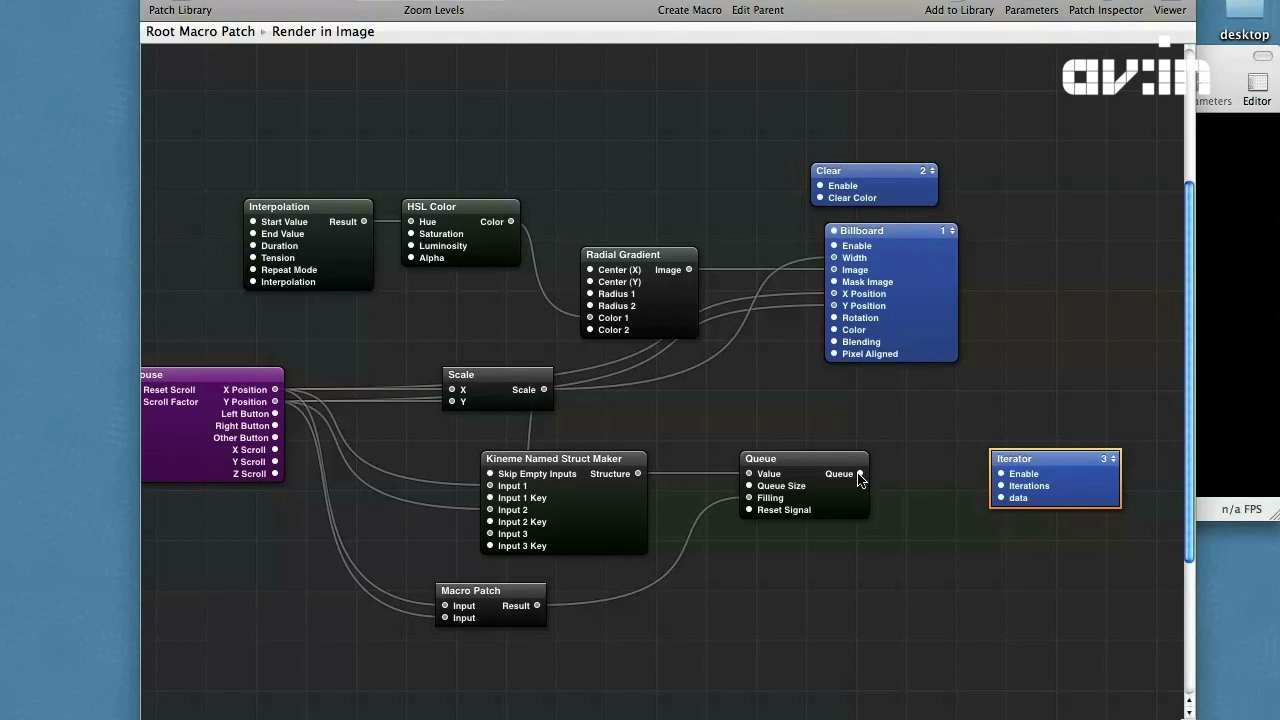
{"action": "left_click_drag", "start_coordinate": [918, 480], "coordinate": [1018, 450]}
{"action": "scroll", "coordinate": [1018, 450], "scroll_direction": "left", "scroll_amount": 3}
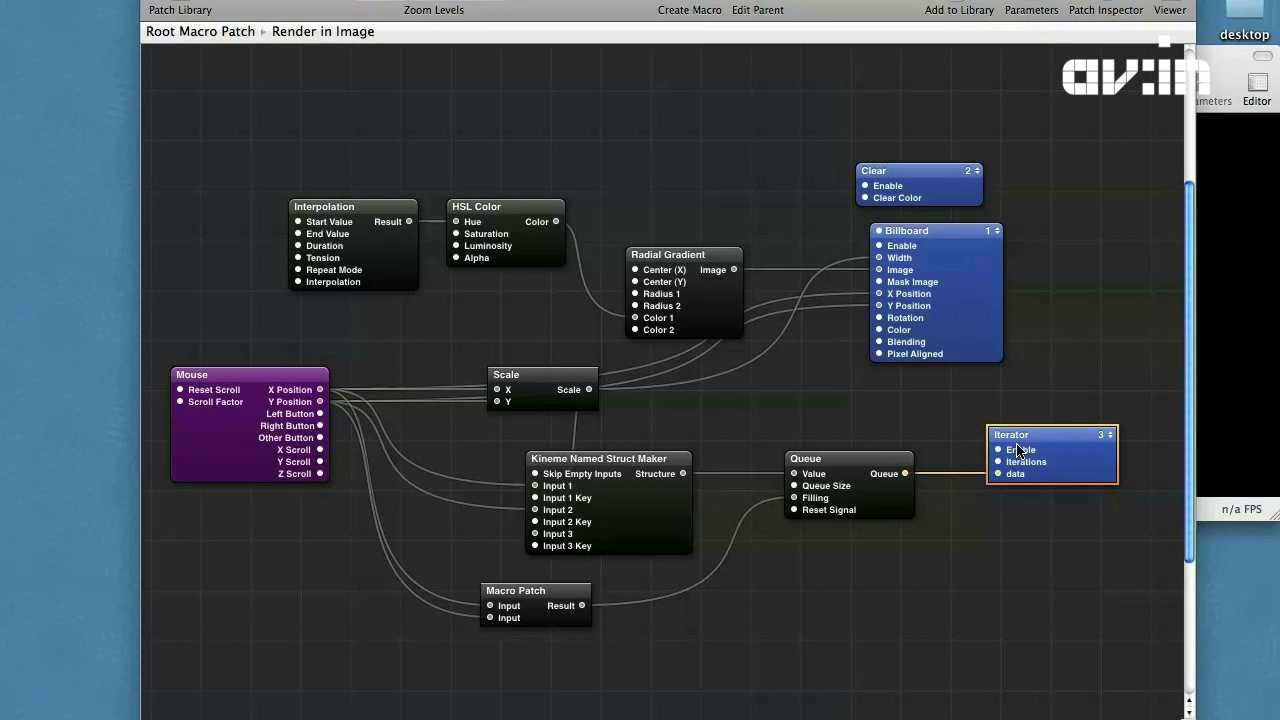
- Insert an input splitter for the Queue's Queue Size and connect it to the Iterator's Iterations input
{"action": "right_click", "coordinate": [866, 490]}
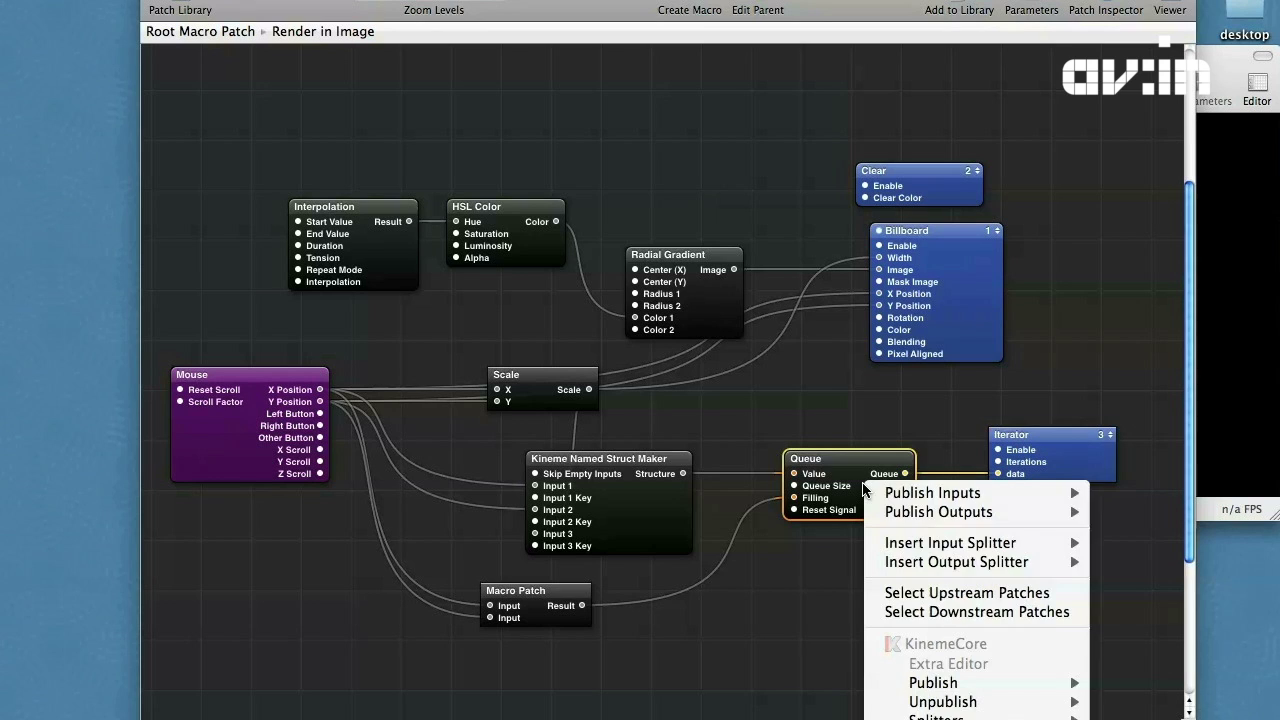
{"action": "mouse_move", "coordinate": [943, 548]}
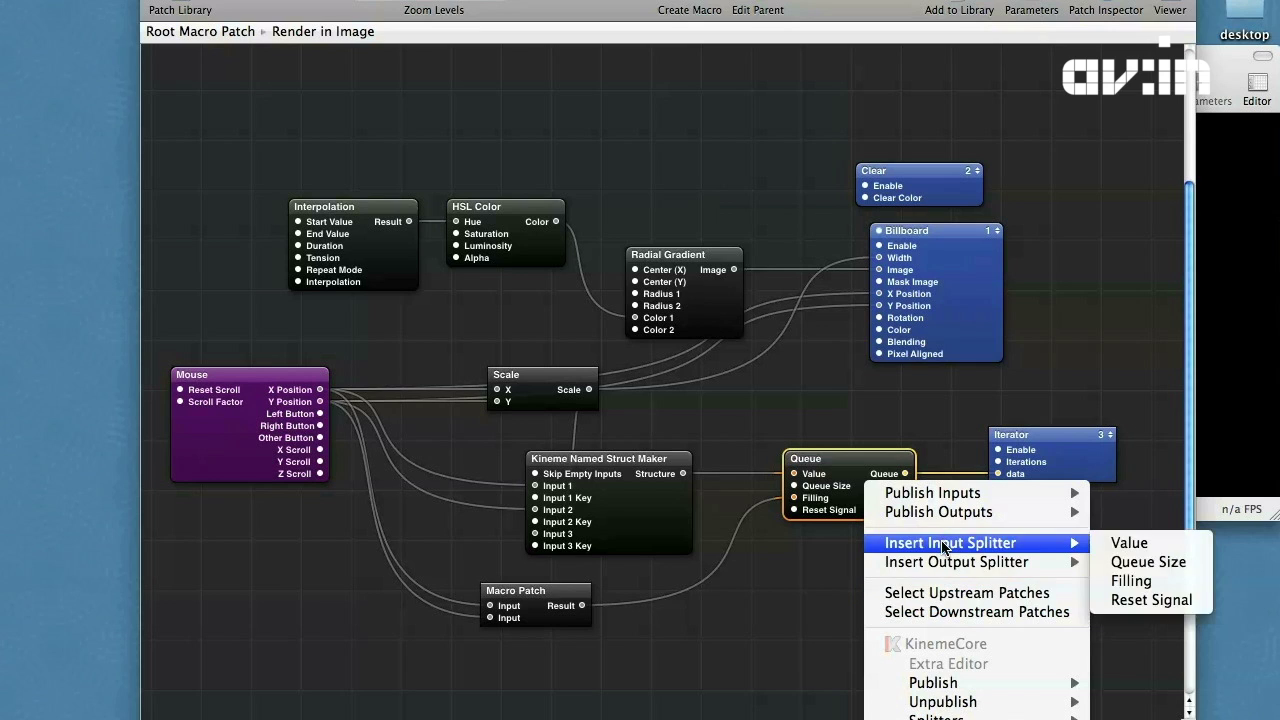
{"action": "left_click", "coordinate": [1128, 562]}
{"action": "left_click_drag", "start_coordinate": [720, 462], "coordinate": [1000, 465]}
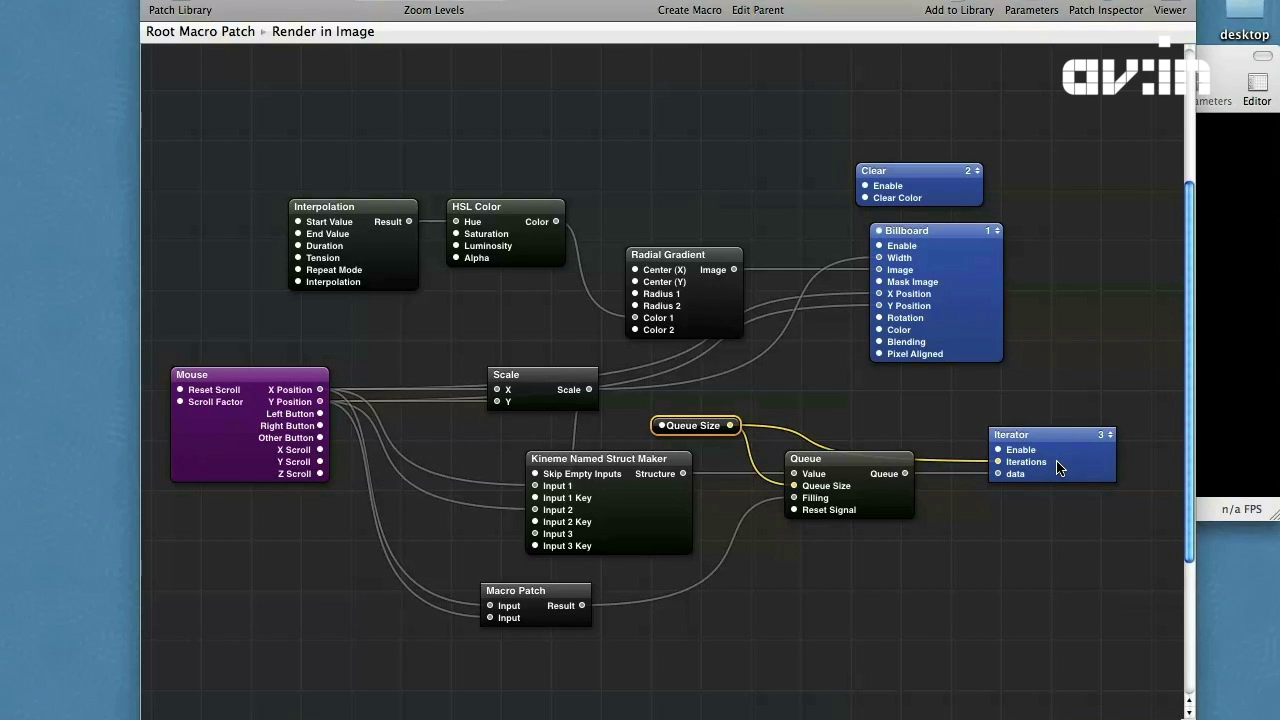
- Inside the Iterator, duplicate the Structure Key Member patch twice and stack the copies below the original
{"action": "double_click", "coordinate": [1060, 469]}
{"action": "key", "text": "super+d"}
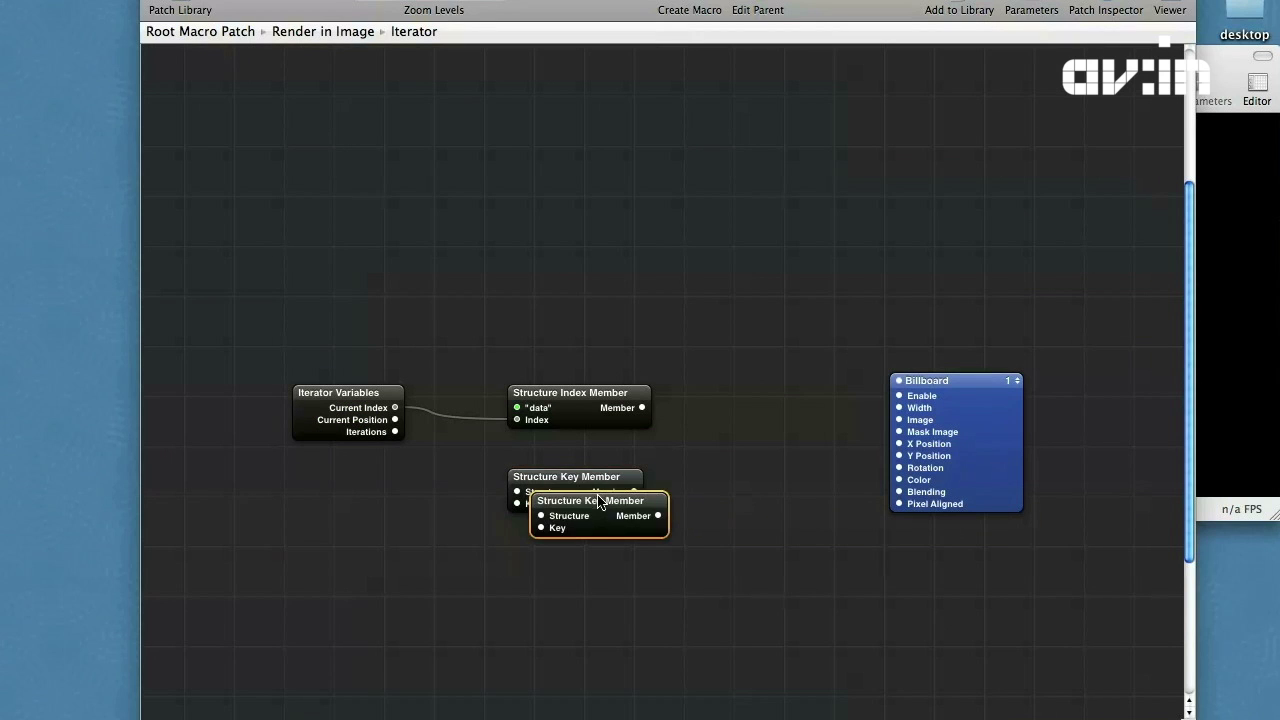
{"action": "key", "text": "super+d"}
{"action": "left_click_drag", "start_coordinate": [623, 512], "coordinate": [571, 574]}
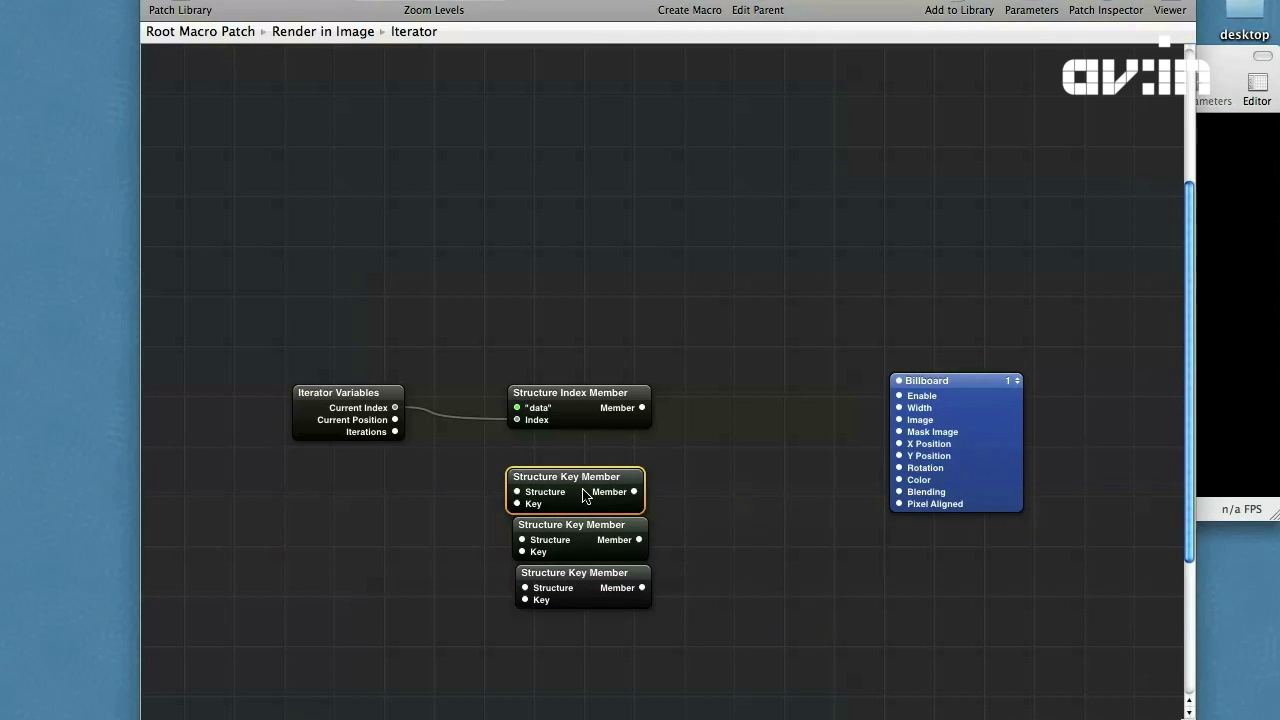
- Set the Key of the first Structure Key Member to X and the second to Y, and enter the scale key for the third
{"action": "left_click", "coordinate": [585, 496]}
{"action": "key", "text": "super+i"}
{"action": "left_click", "coordinate": [618, 166]}
{"action": "type", "text": "X"}
{"action": "left_click", "coordinate": [595, 560]}
{"action": "left_click", "coordinate": [598, 166]}
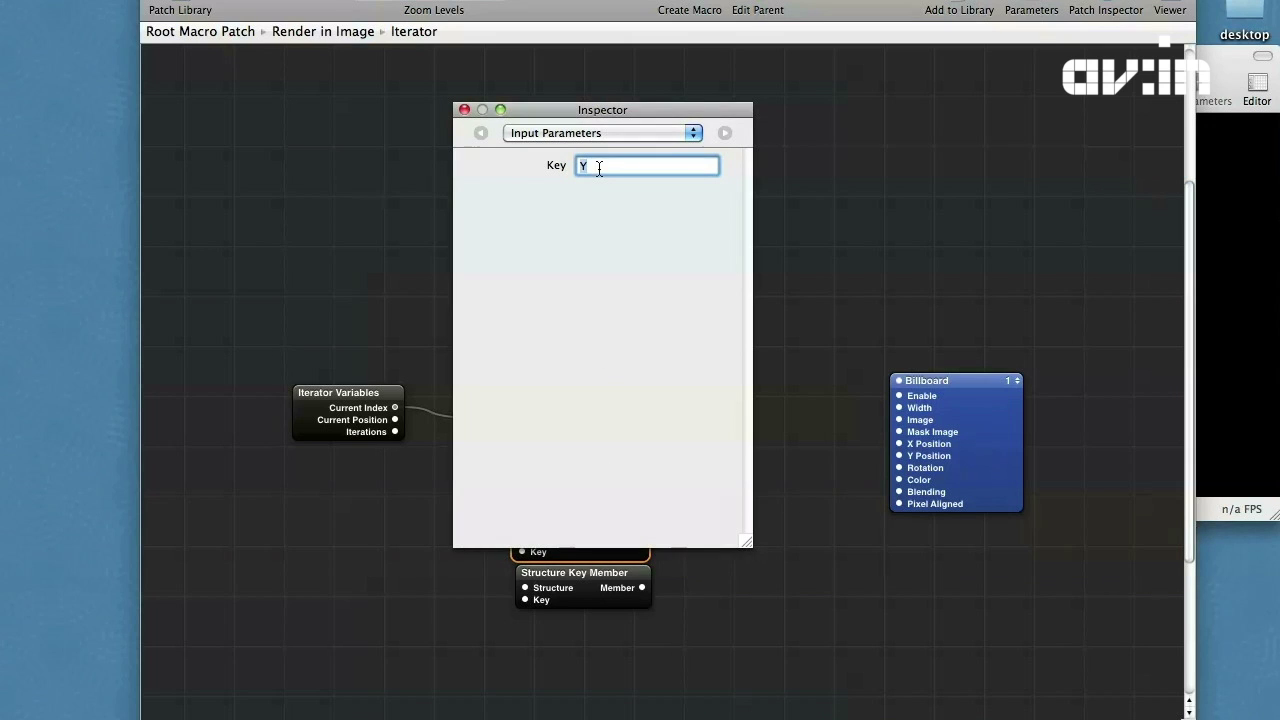
{"action": "left_click", "coordinate": [576, 589]}
{"action": "left_click", "coordinate": [590, 170]}
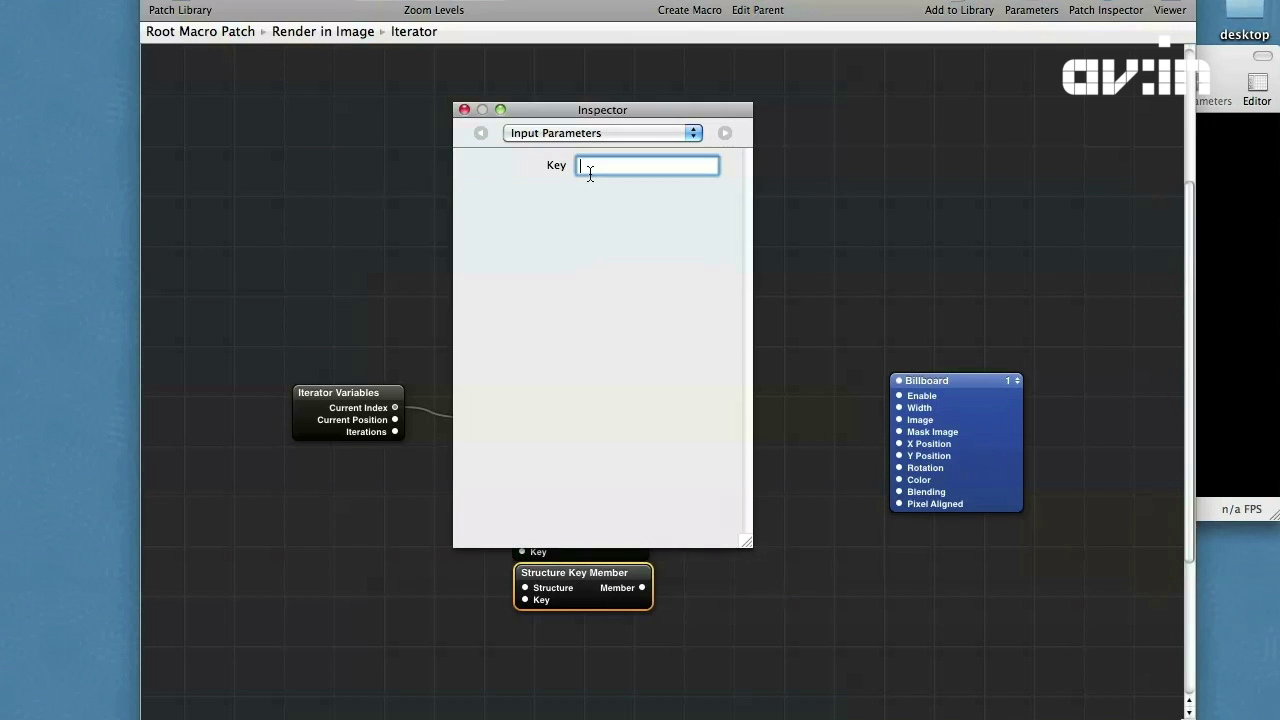
{"action": "double_click", "coordinate": [590, 175]}
{"action": "left_click", "coordinate": [464, 110]}
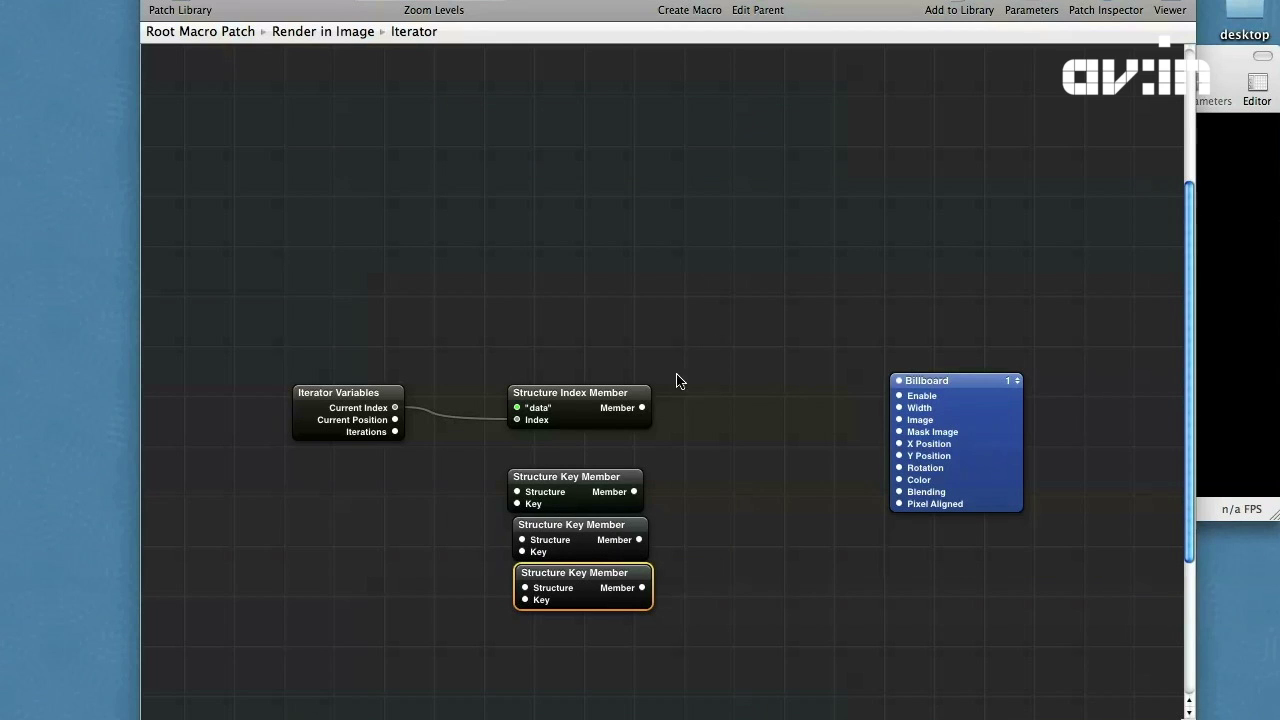
- Connect the Structure Index Member's Member output to the Structure inputs of all three Structure Key Members
{"action": "left_click_drag", "start_coordinate": [642, 408], "coordinate": [519, 491]}
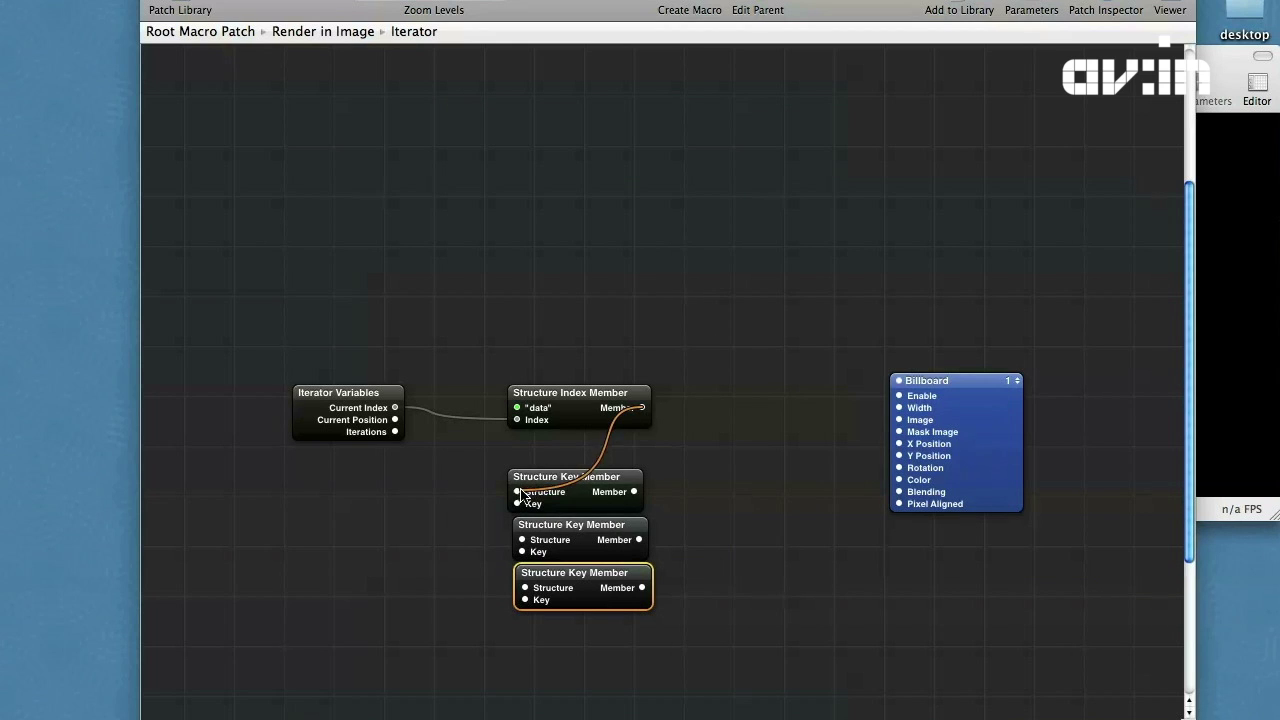
{"action": "left_click_drag", "start_coordinate": [642, 408], "coordinate": [522, 540]}
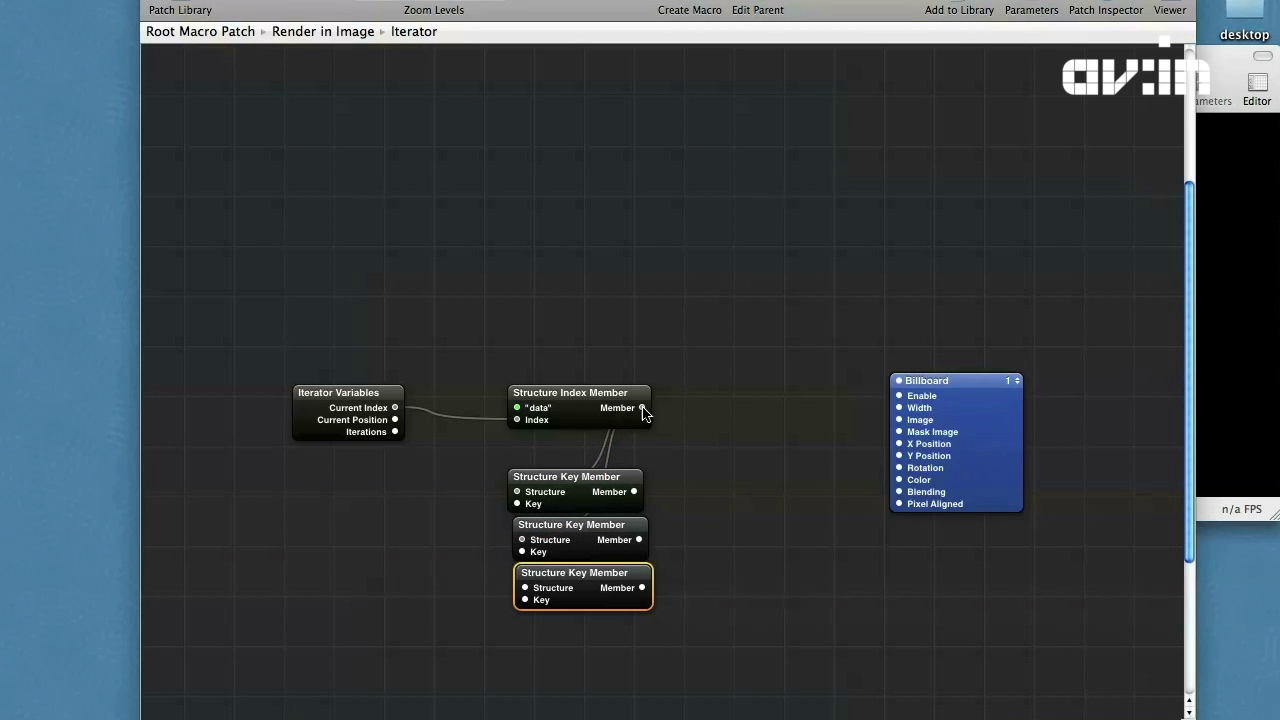
{"action": "left_click_drag", "start_coordinate": [624, 453], "coordinate": [525, 588]}
- Connect the three Structure Key Member outputs to the Billboard's X Position, Y Position and Width, and move the Billboard closer to them
{"action": "left_click_drag", "start_coordinate": [634, 492], "coordinate": [900, 444]}
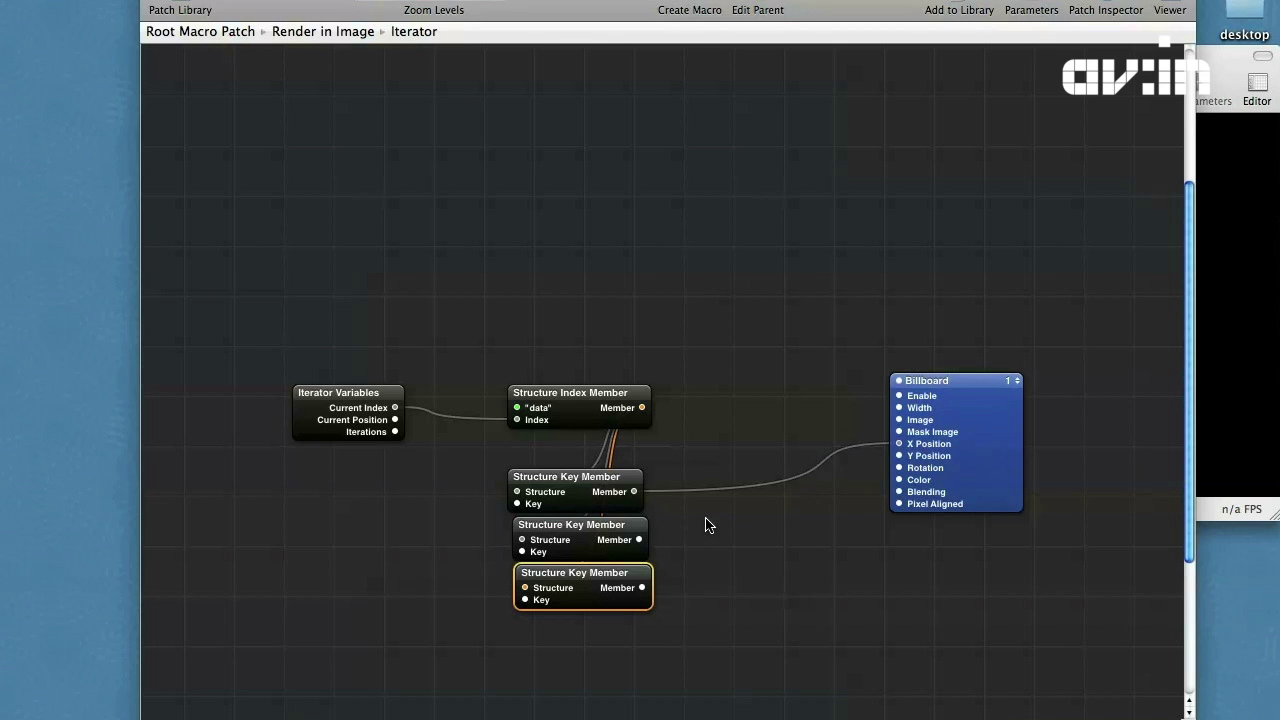
{"action": "left_click_drag", "start_coordinate": [638, 540], "coordinate": [900, 460]}
{"action": "left_click_drag", "start_coordinate": [645, 591], "coordinate": [899, 408]}
{"action": "left_click", "coordinate": [984, 436]}
{"action": "left_click_drag", "start_coordinate": [984, 436], "coordinate": [928, 484]}
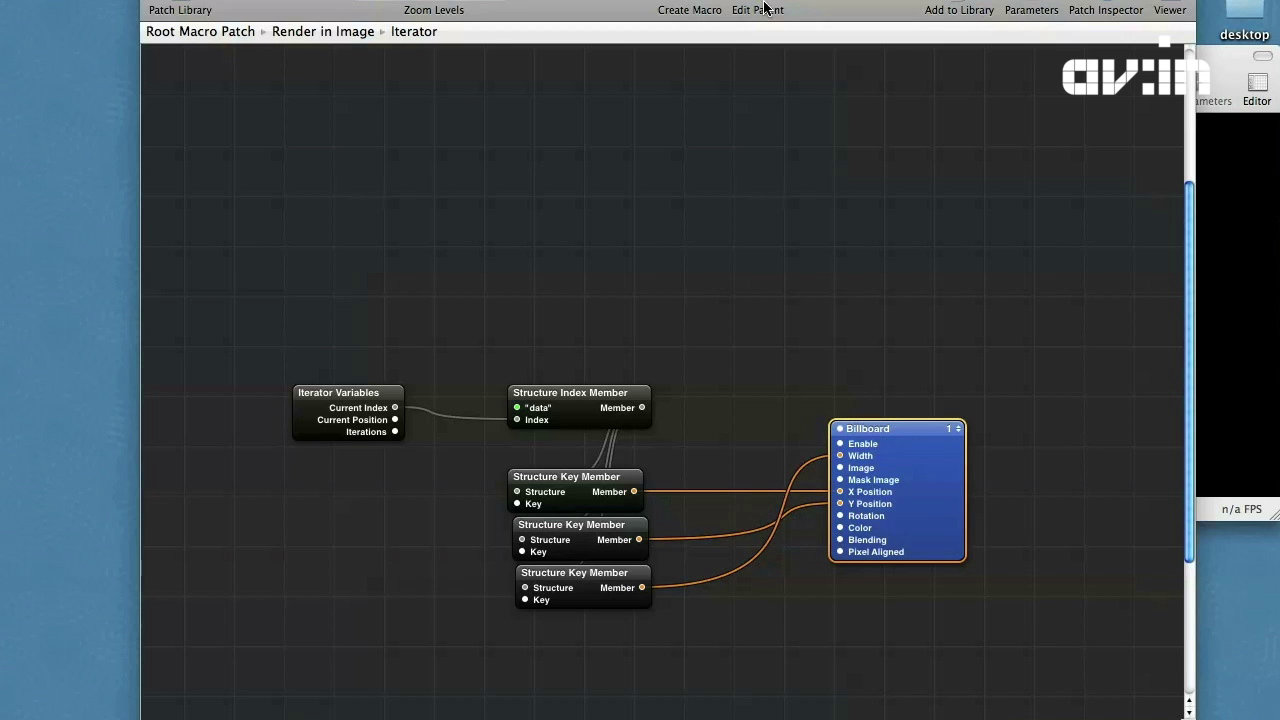
- Return to the Render in Image level and review how the Radial Gradient, Queue, Kineme Named Struct Maker and Interpolation patches are wired
{"action": "left_click", "coordinate": [764, 9]}
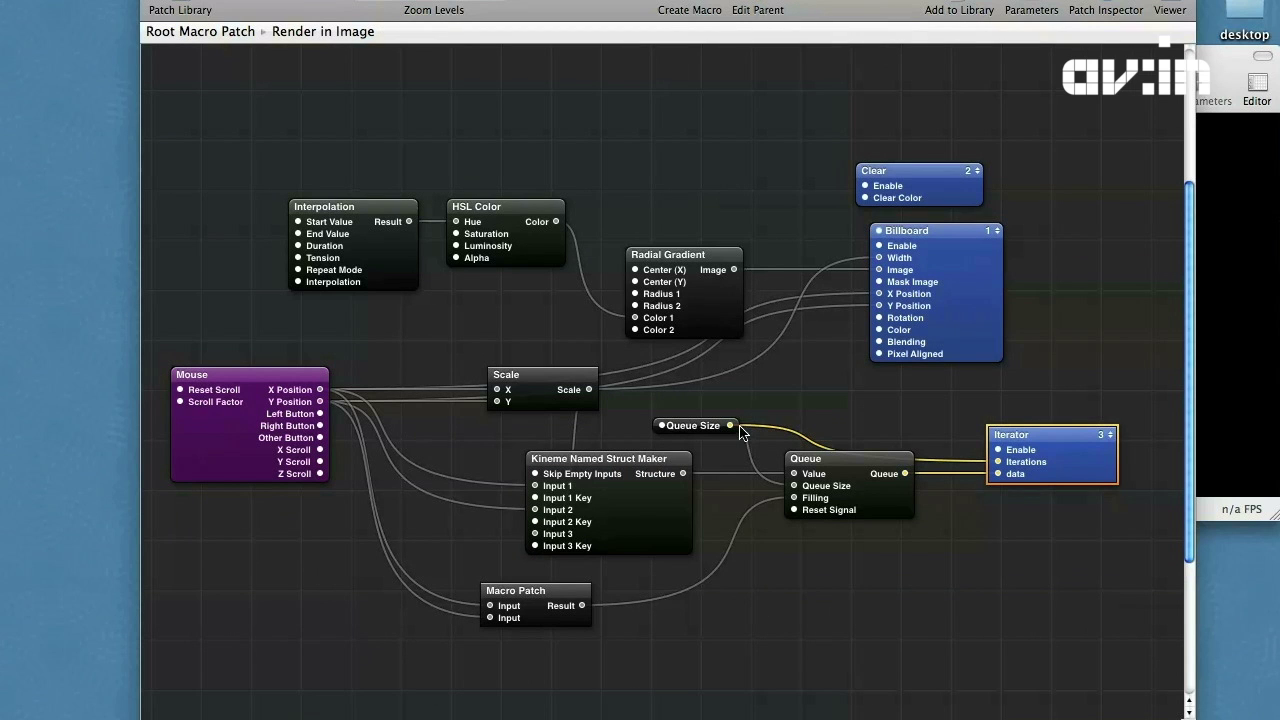
{"action": "left_click", "coordinate": [697, 320]}
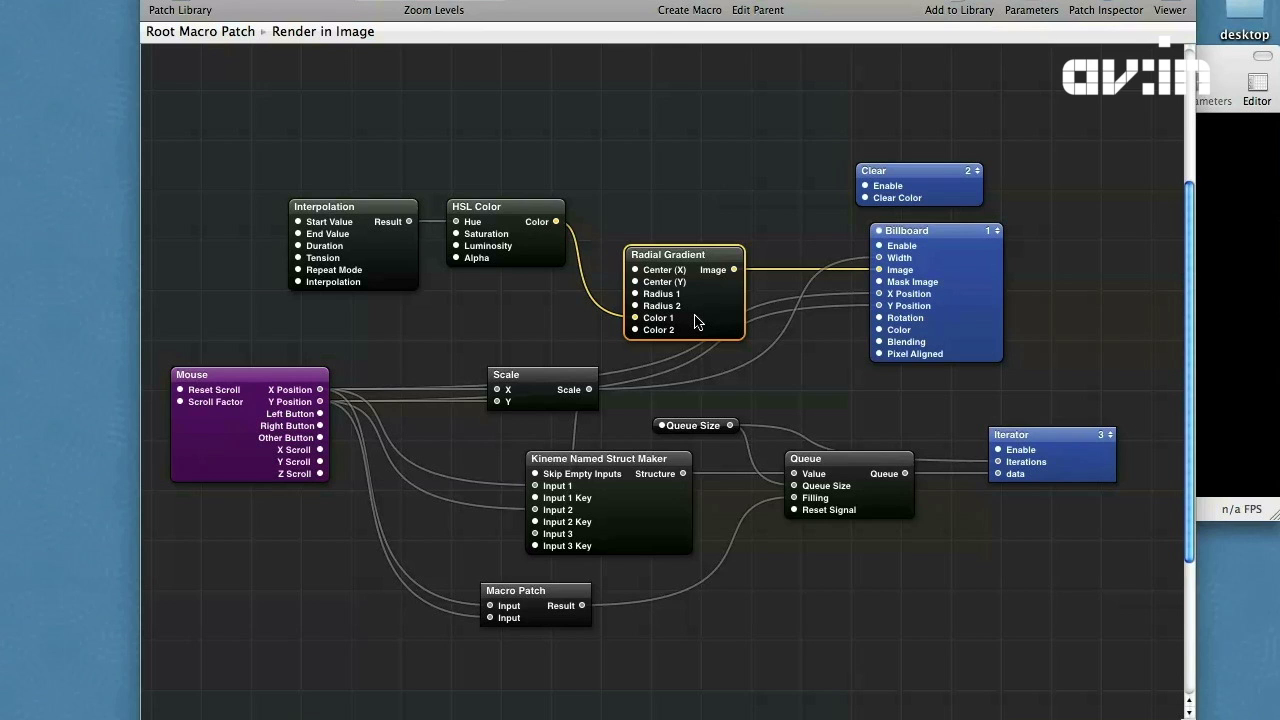
{"action": "left_click", "coordinate": [862, 479]}
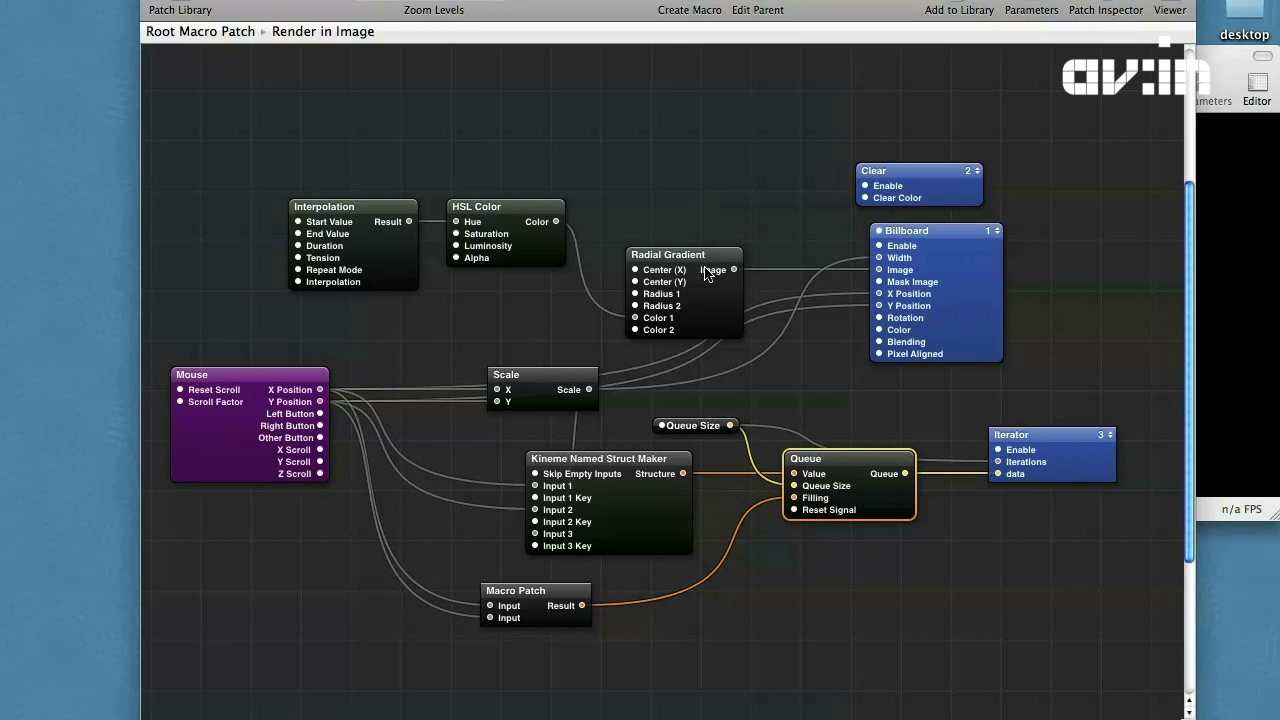
{"action": "left_click", "coordinate": [704, 290]}
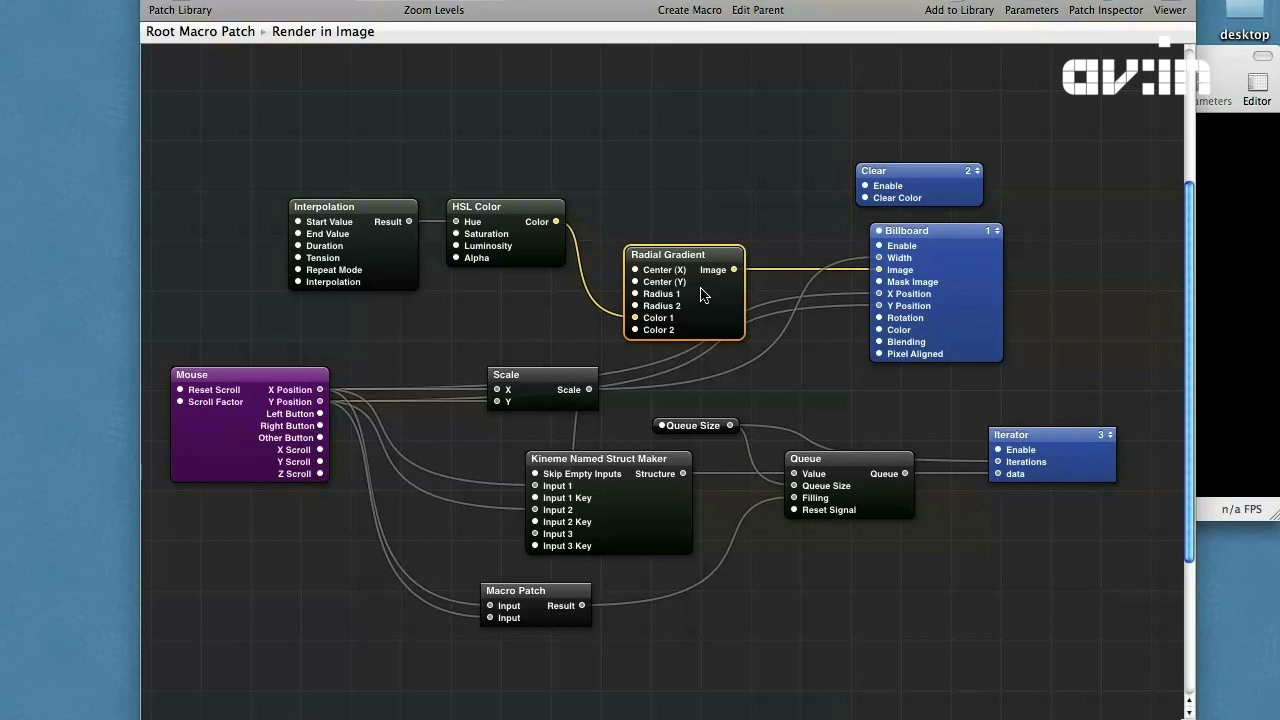
{"action": "left_click", "coordinate": [640, 508]}
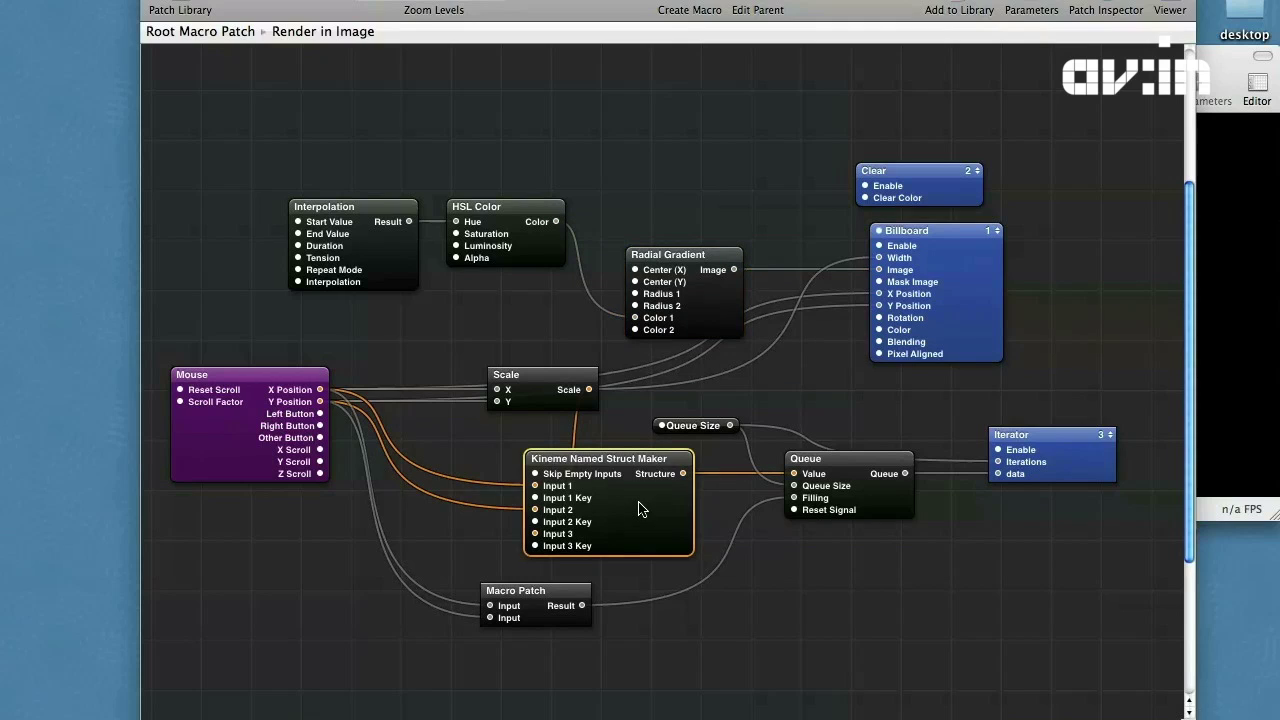
{"action": "left_click", "coordinate": [389, 263]}
{"action": "left_click", "coordinate": [600, 518]}
{"action": "left_click", "coordinate": [378, 265]}
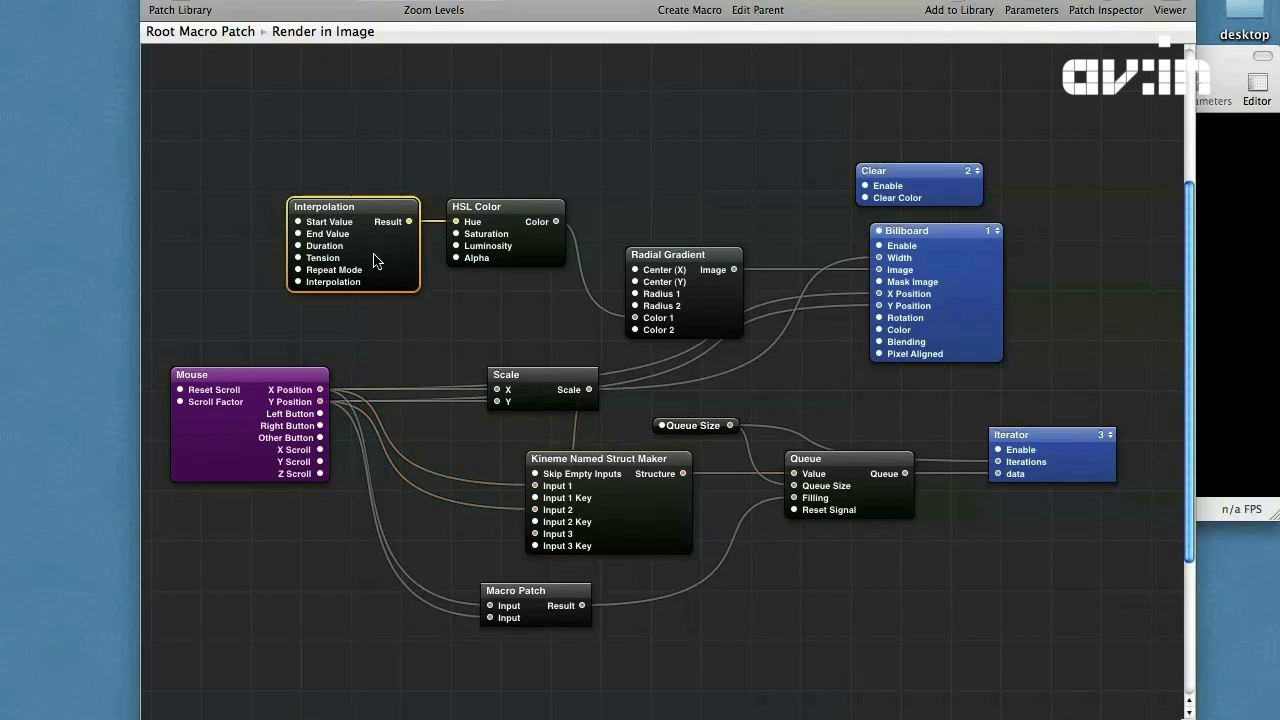
{"action": "left_click", "coordinate": [580, 505]}
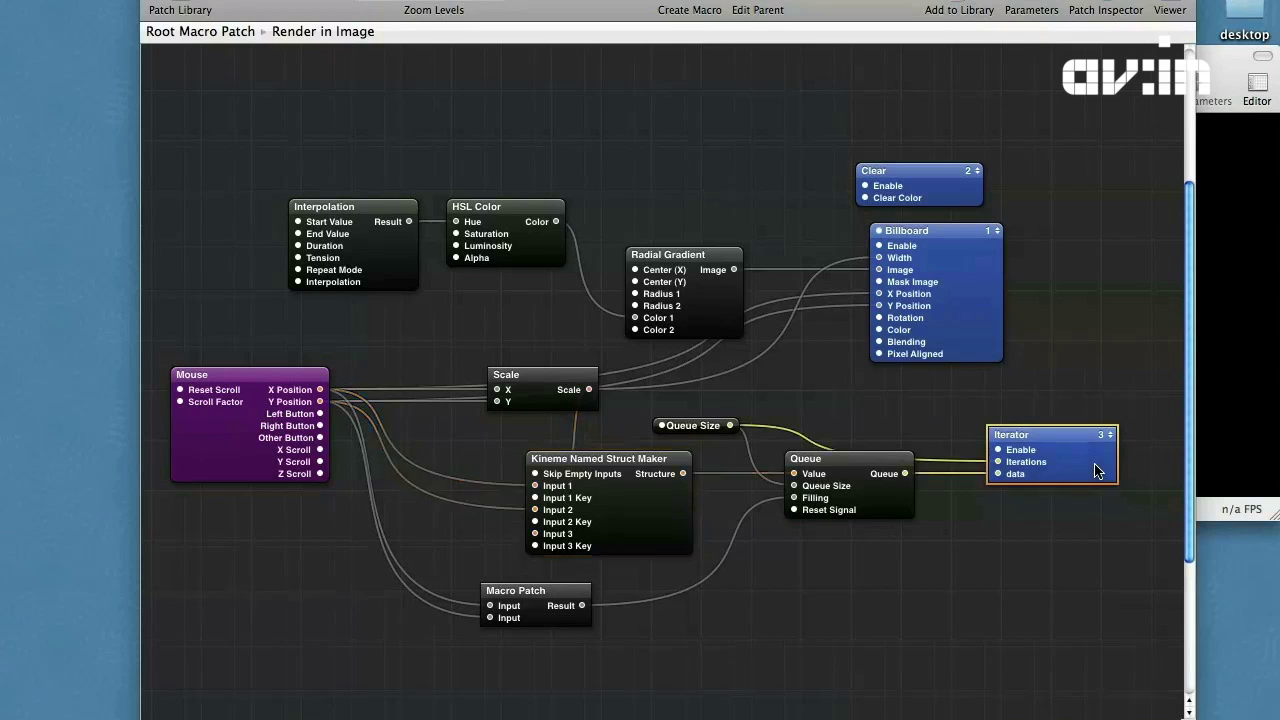
- Publish the Image input of the Billboard inside the Iterator and connect the Radial Gradient's Image output to the Iterator's Image input
{"action": "double_click", "coordinate": [1096, 471]}
{"action": "right_click", "coordinate": [934, 479]}
{"action": "mouse_move", "coordinate": [990, 487]}
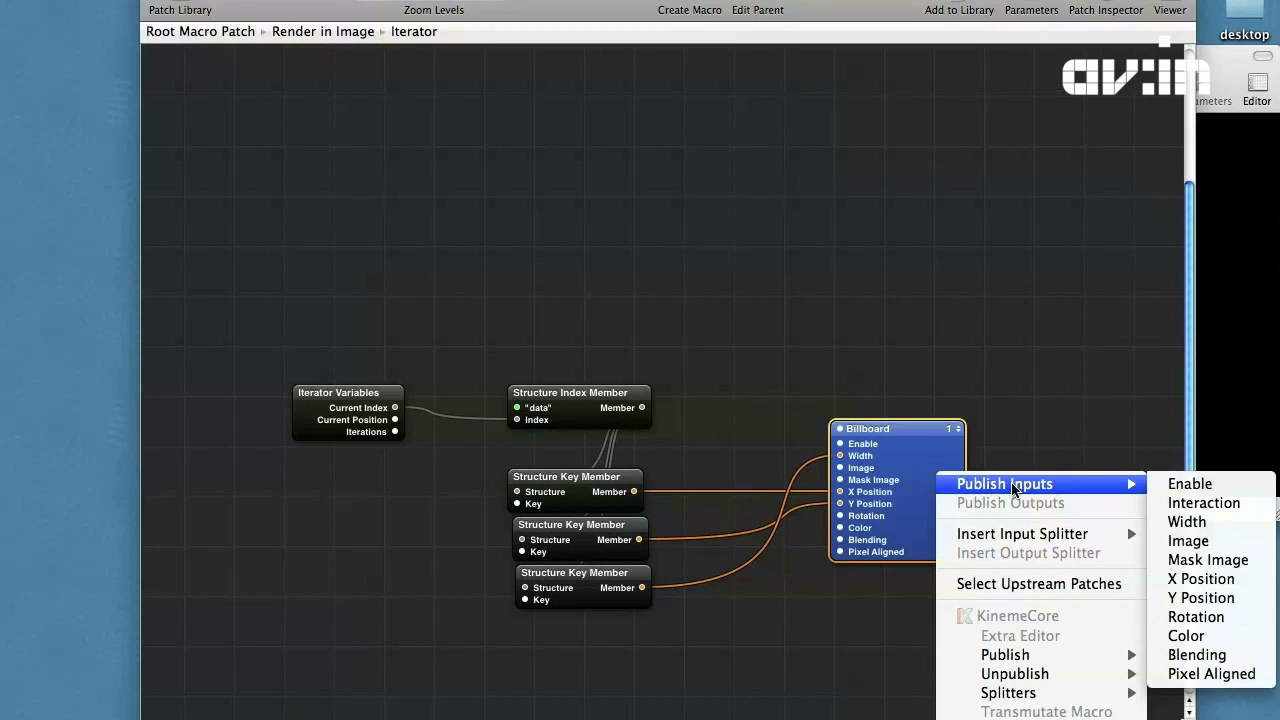
{"action": "left_click", "coordinate": [1205, 541]}
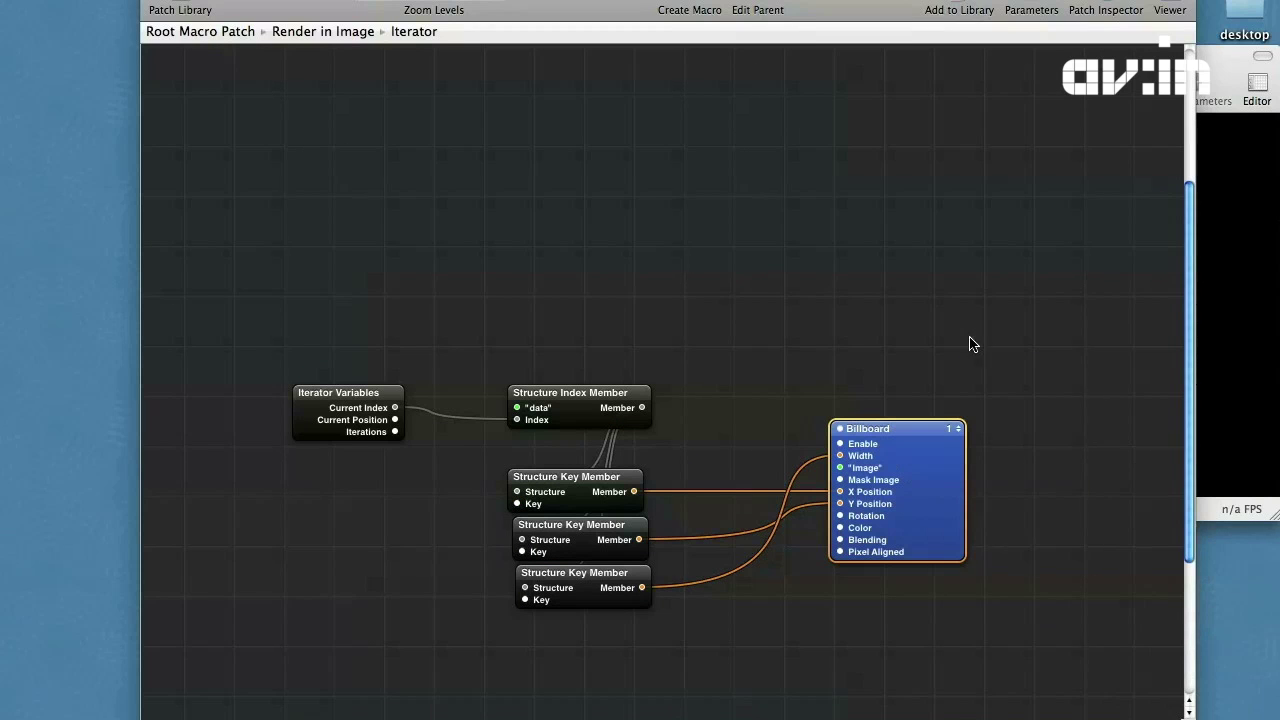
{"action": "left_click", "coordinate": [755, 8]}
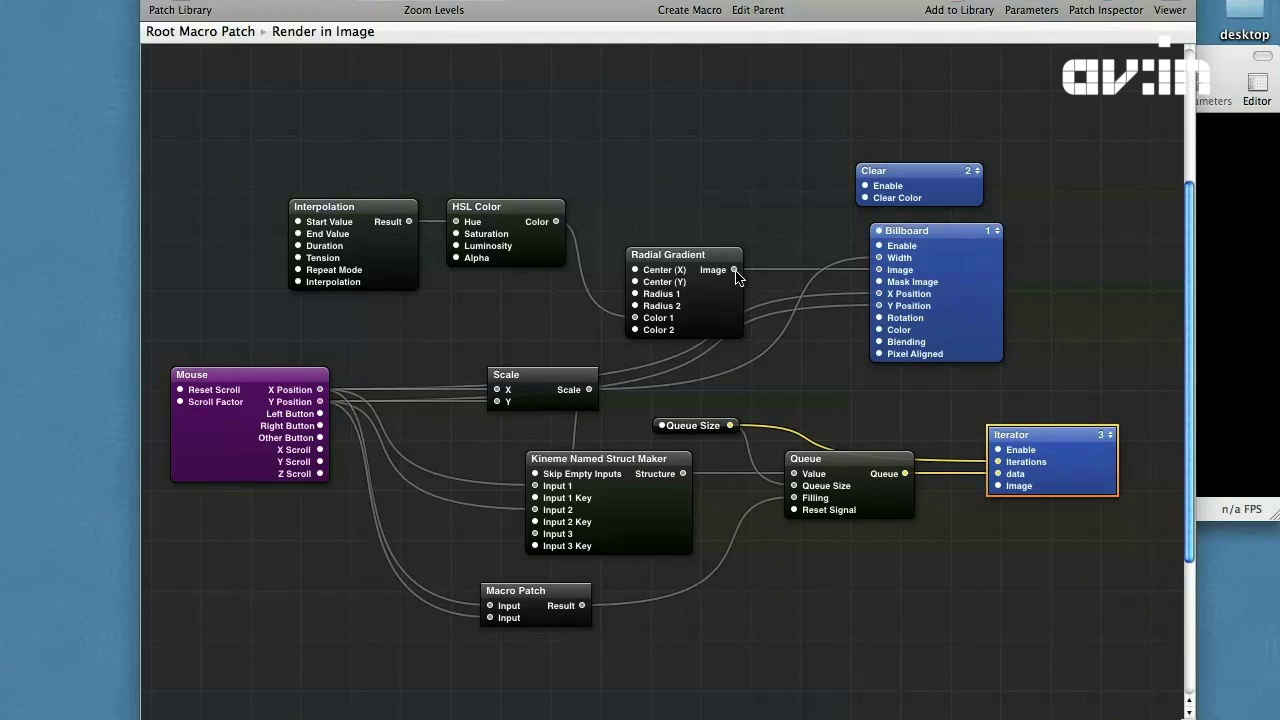
{"action": "left_click_drag", "start_coordinate": [733, 270], "coordinate": [997, 486]}
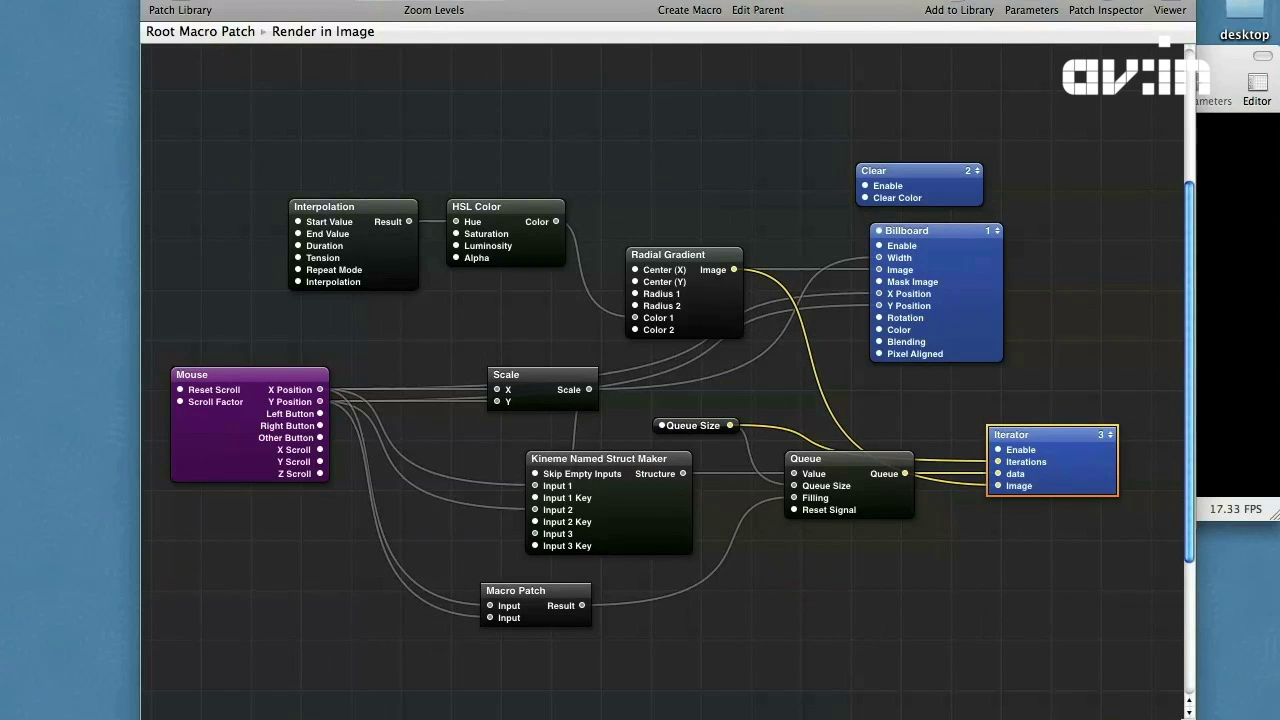
- Replace the HSL Color connection on the Radial Gradient's Color 1 with the fixed Snow color, and preview the trail in the Viewer
{"action": "left_click", "coordinate": [1246, 274]}
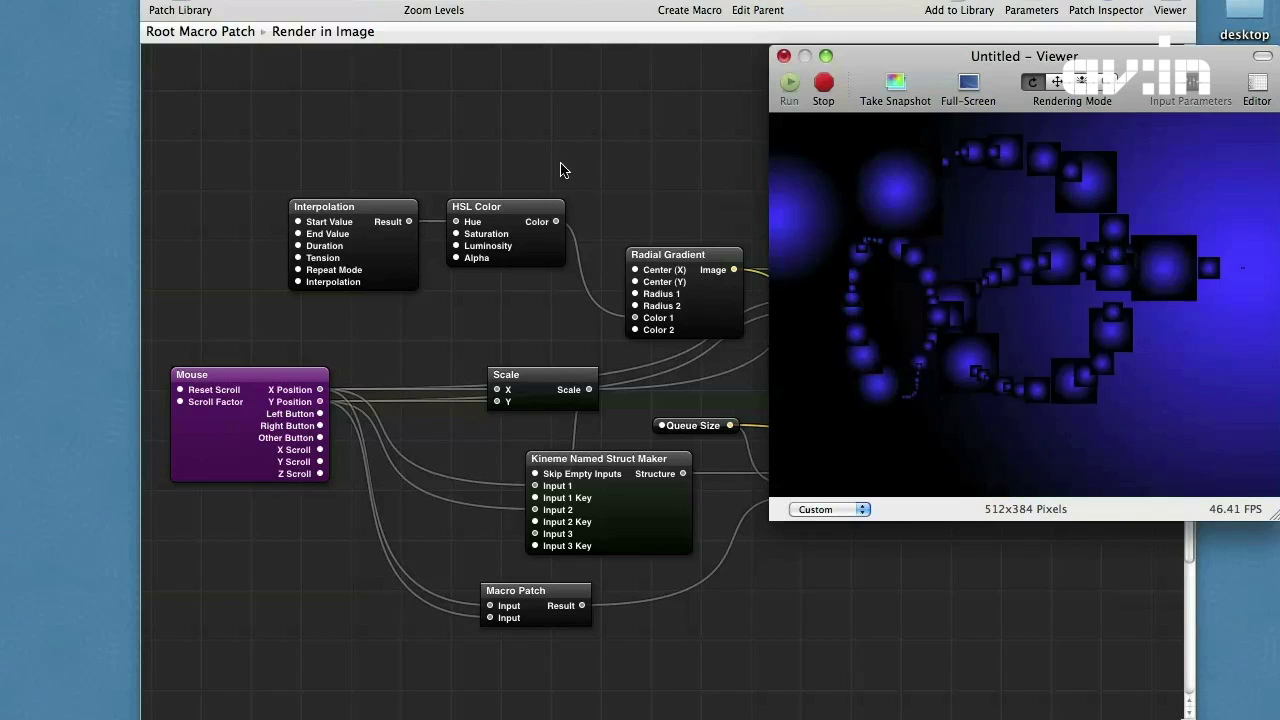
{"action": "left_click", "coordinate": [566, 173]}
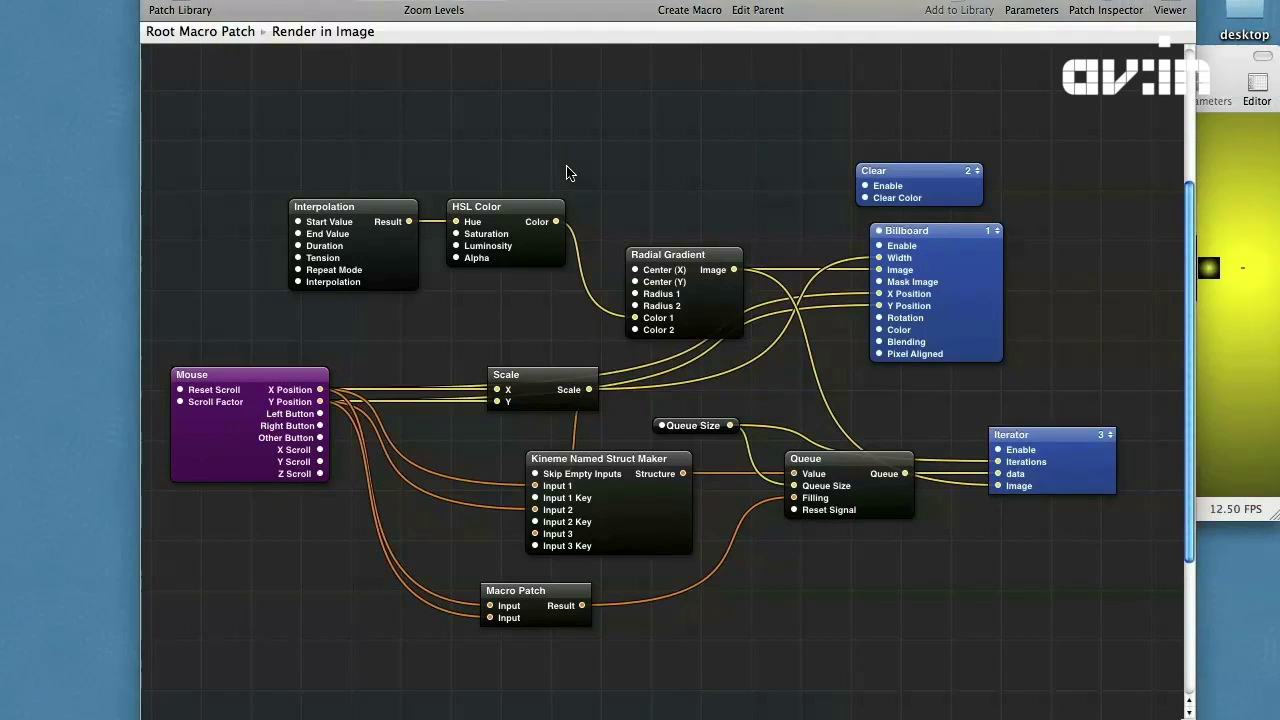
{"action": "double_click", "coordinate": [634, 318]}
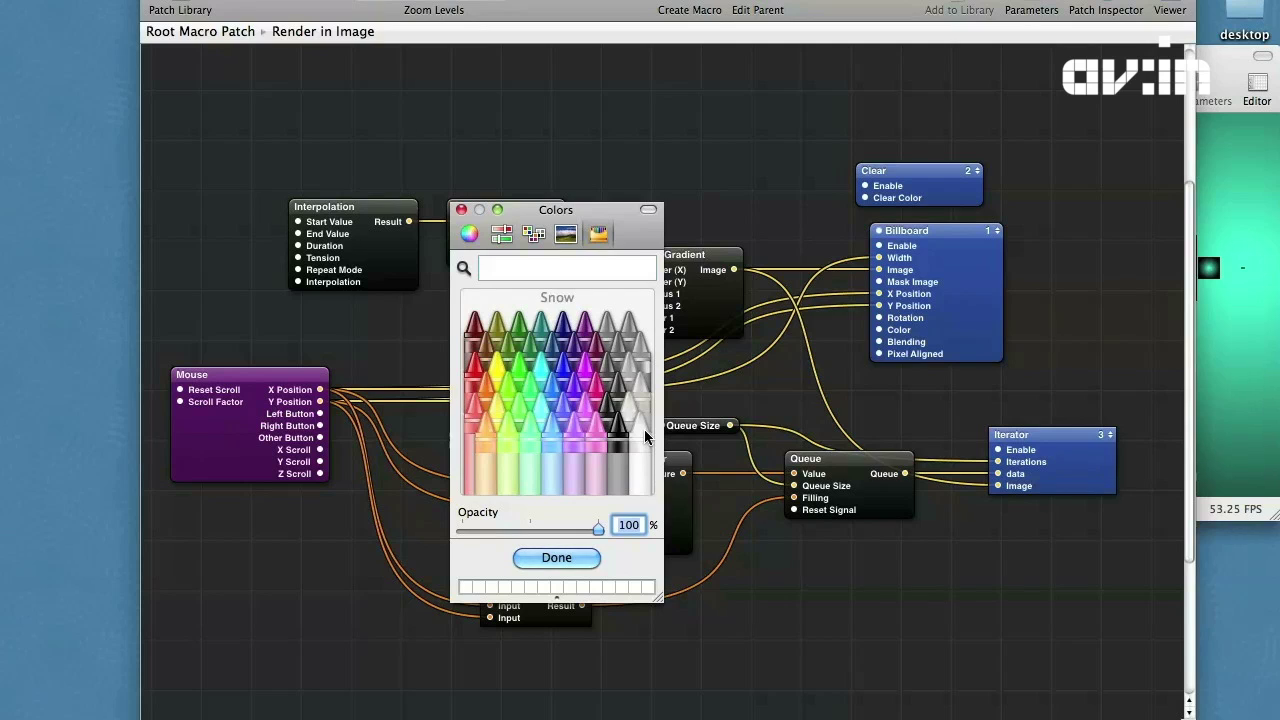
{"action": "left_click", "coordinate": [562, 558]}
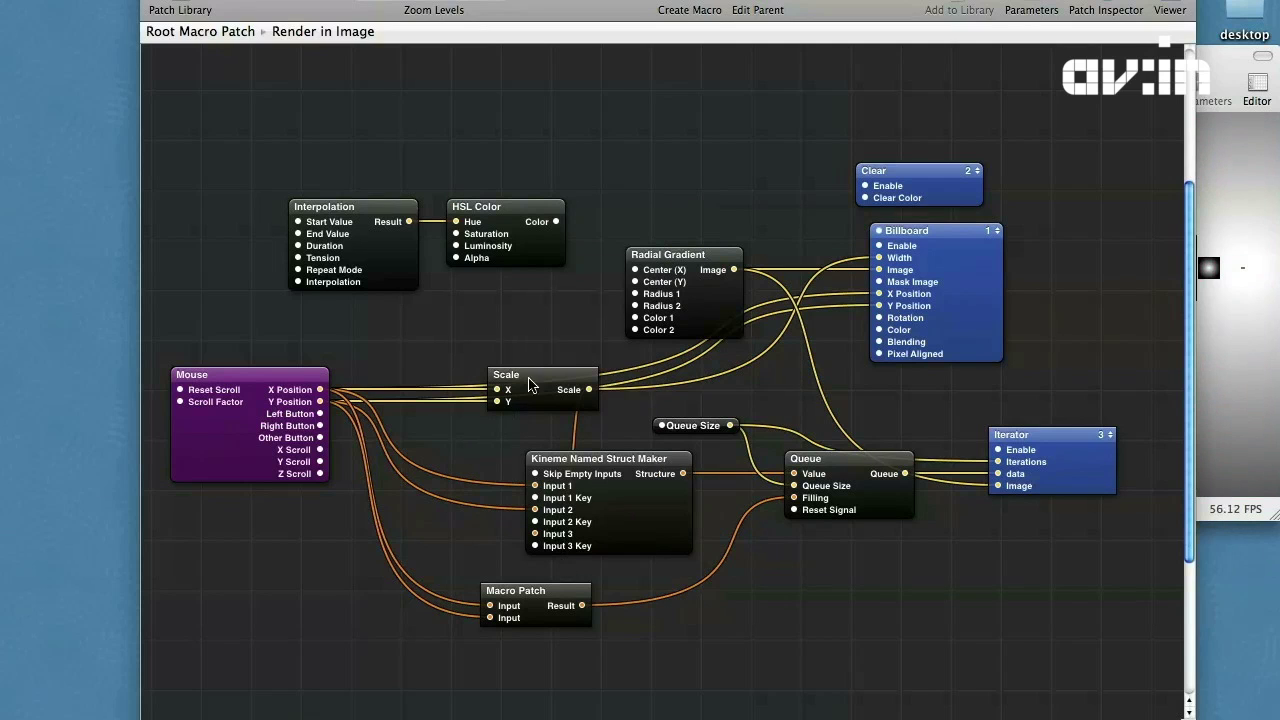
{"action": "left_click", "coordinate": [1218, 325]}
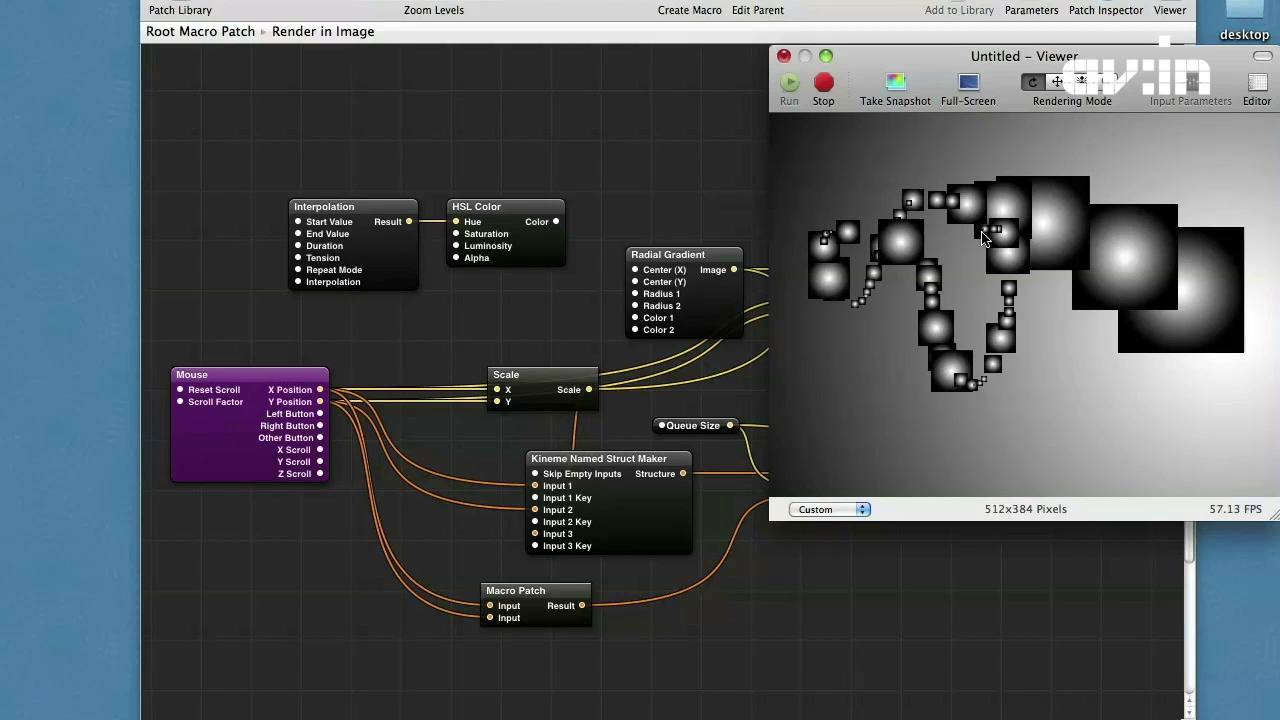
{"action": "left_click", "coordinate": [676, 187]}
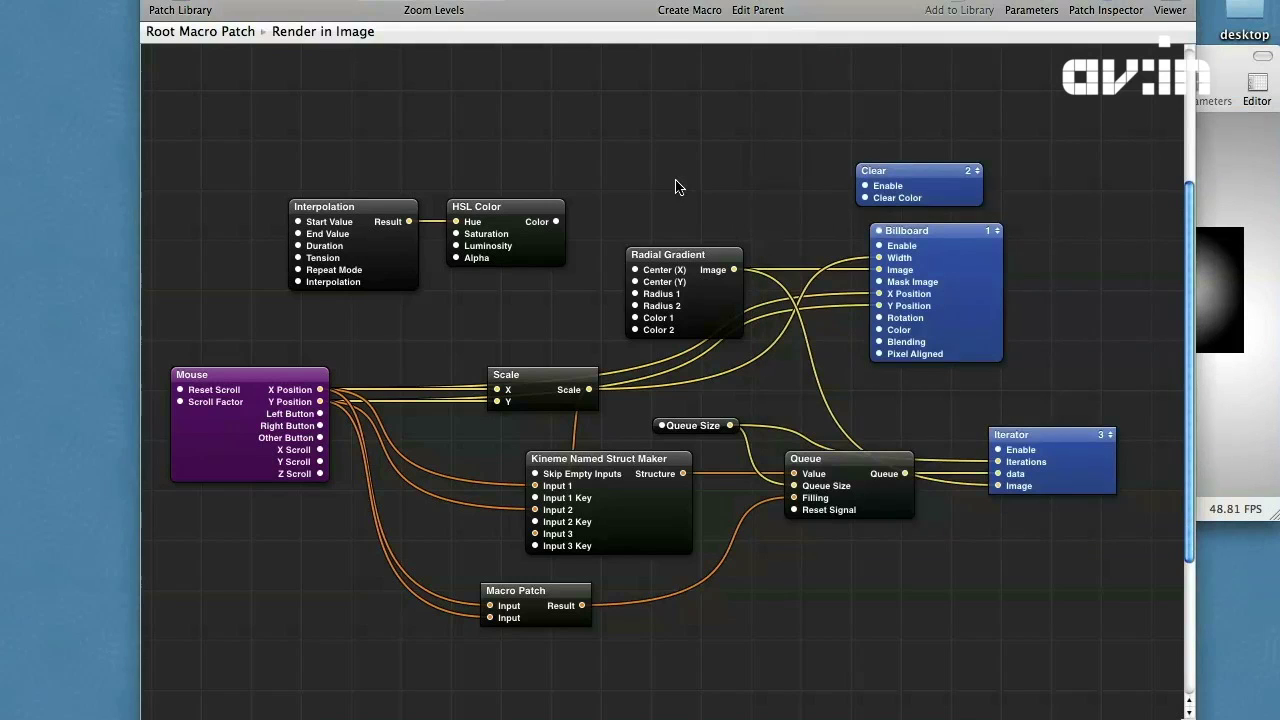
- Add a fourth input with the key Hue to the Kineme Named Struct Maker and connect the Interpolation's Result to it
{"action": "left_click", "coordinate": [668, 512]}
{"action": "key", "text": "super+i"}
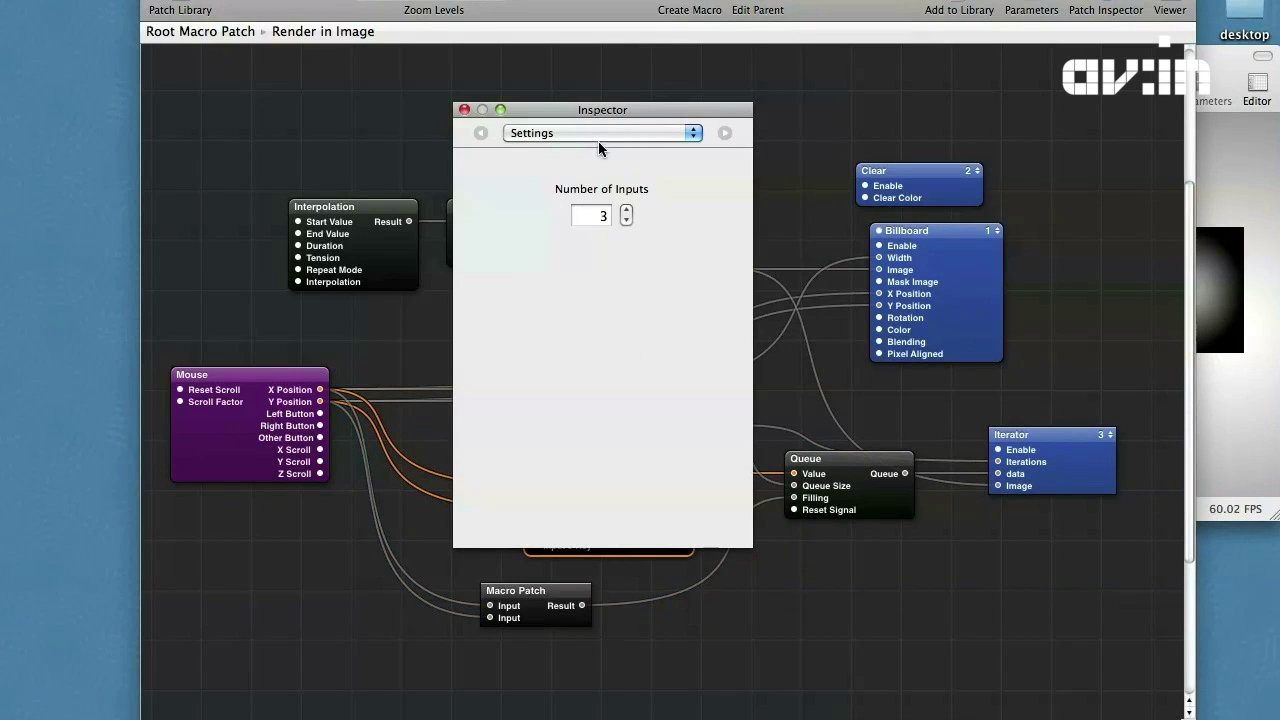
{"action": "left_click", "coordinate": [628, 211]}
{"action": "key", "text": "super+2"}
{"action": "left_click", "coordinate": [619, 260]}
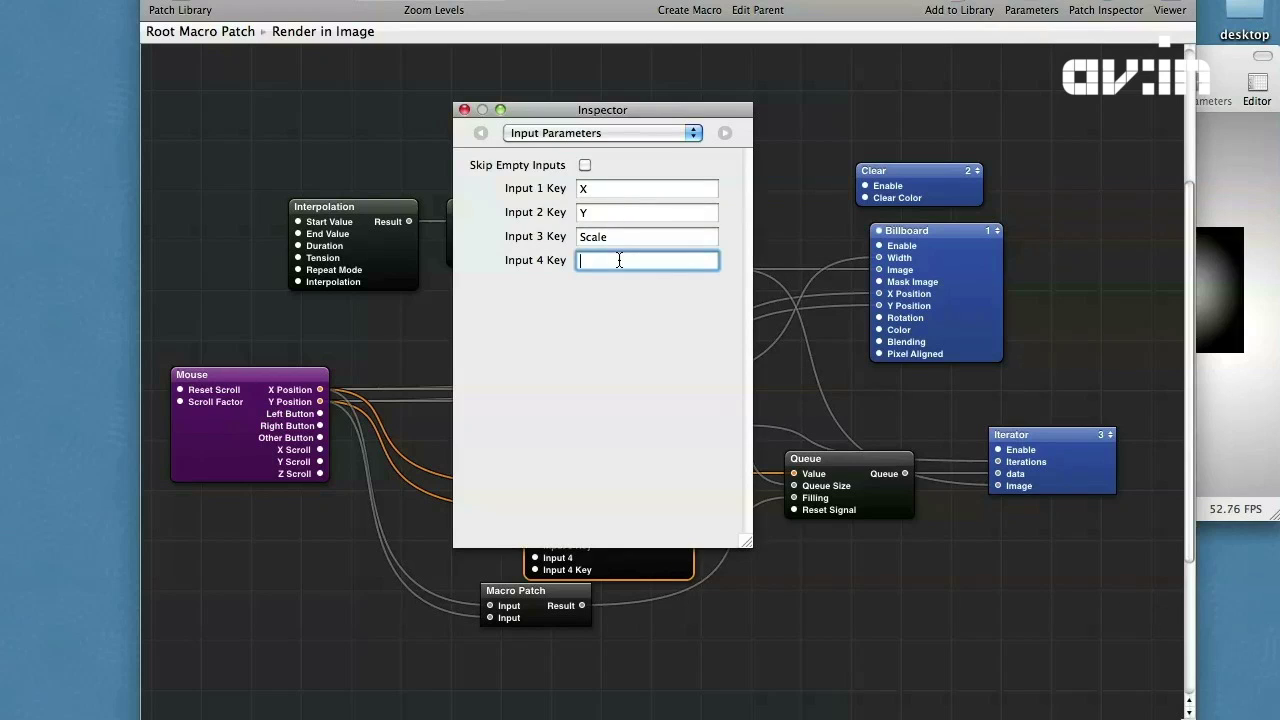
{"action": "type", "text": "Hue"}
{"action": "left_click", "coordinate": [463, 109]}
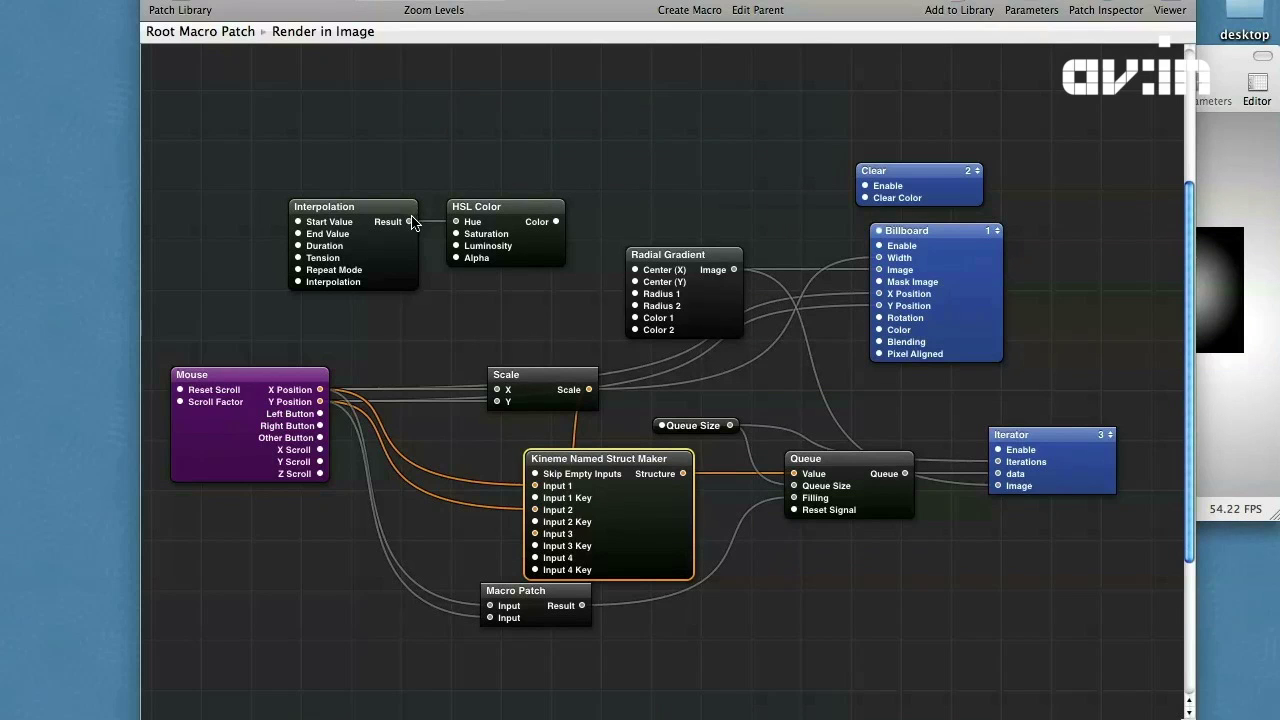
{"action": "left_click_drag", "start_coordinate": [410, 222], "coordinate": [536, 560]}
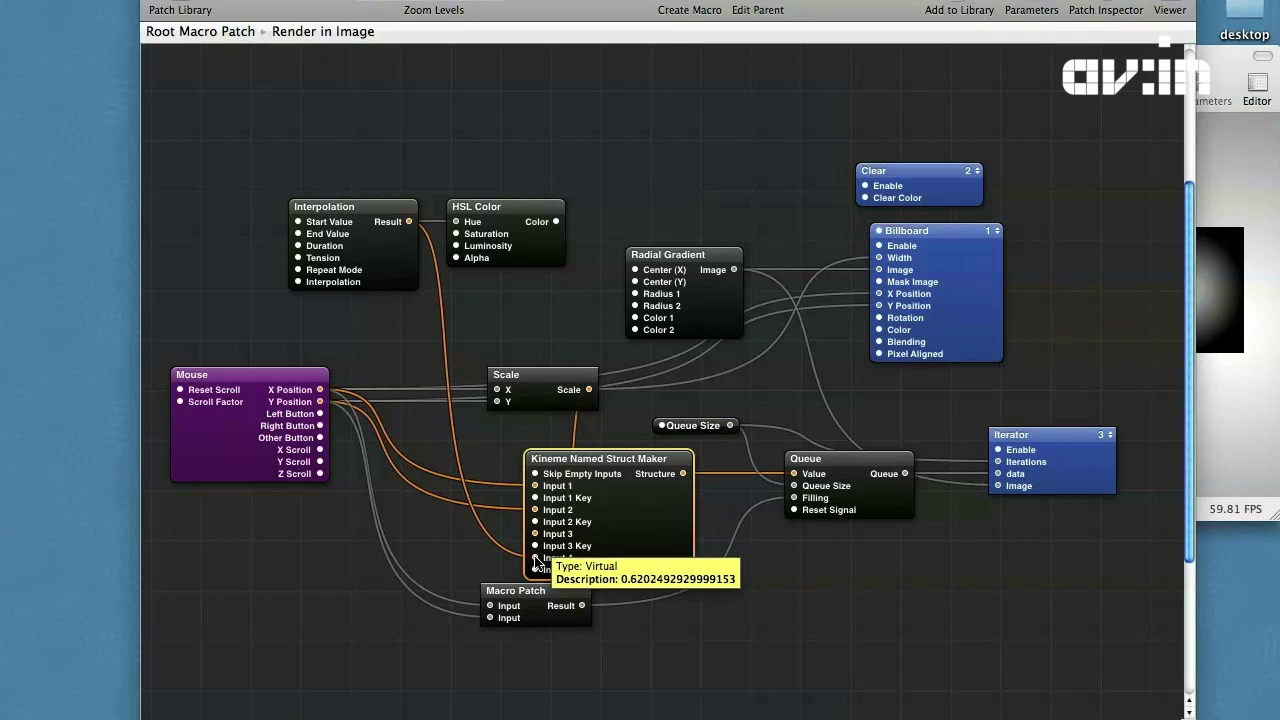
- Inside the Iterator, duplicate the scale Structure Key Member, set the copy's Key to Hue, and connect the Structure Index Member's output to it
{"action": "double_click", "coordinate": [1052, 488]}
{"action": "left_click", "coordinate": [546, 598]}
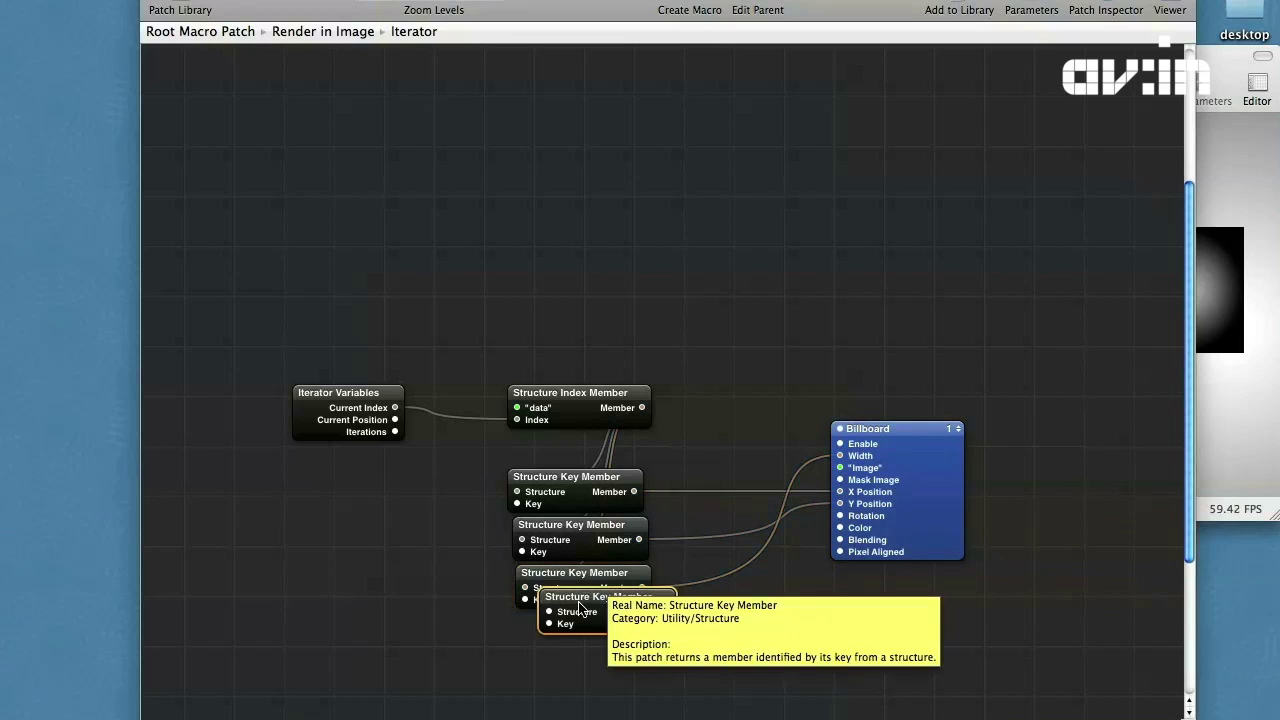
{"action": "key", "text": "super+d"}
{"action": "key", "text": "super+i"}
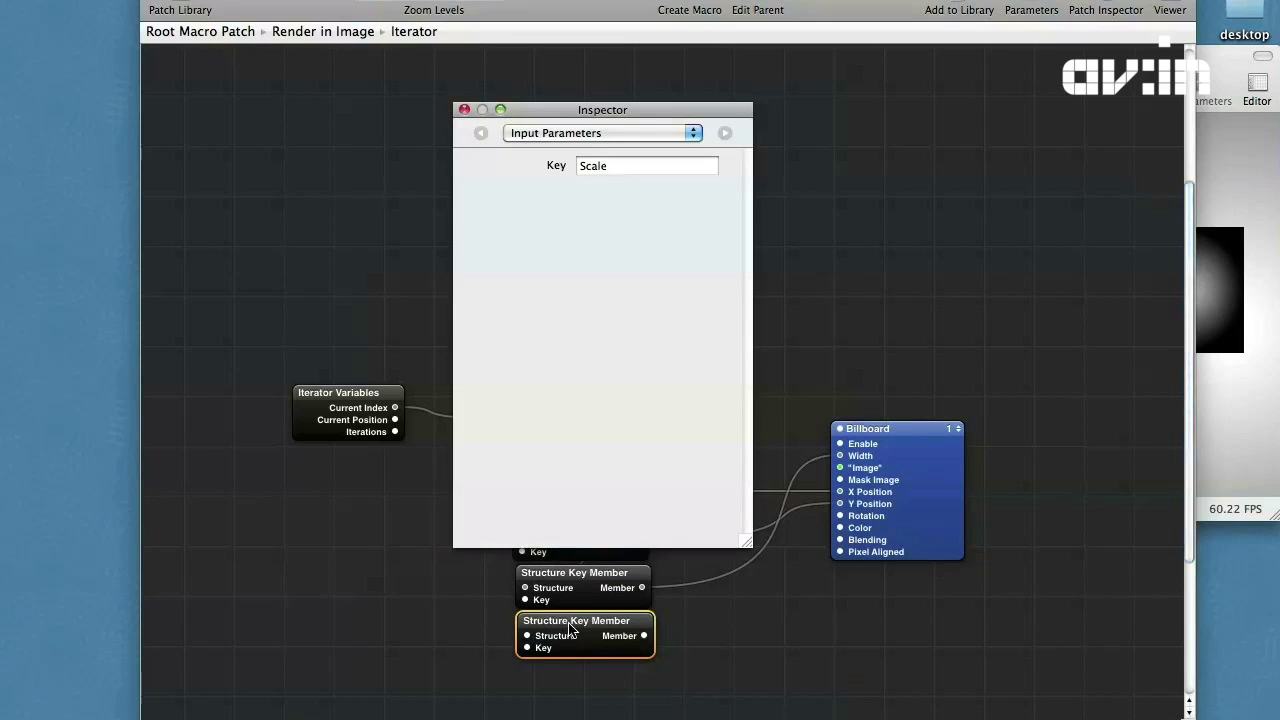
{"action": "double_click", "coordinate": [632, 170]}
{"action": "type", "text": "Hue"}
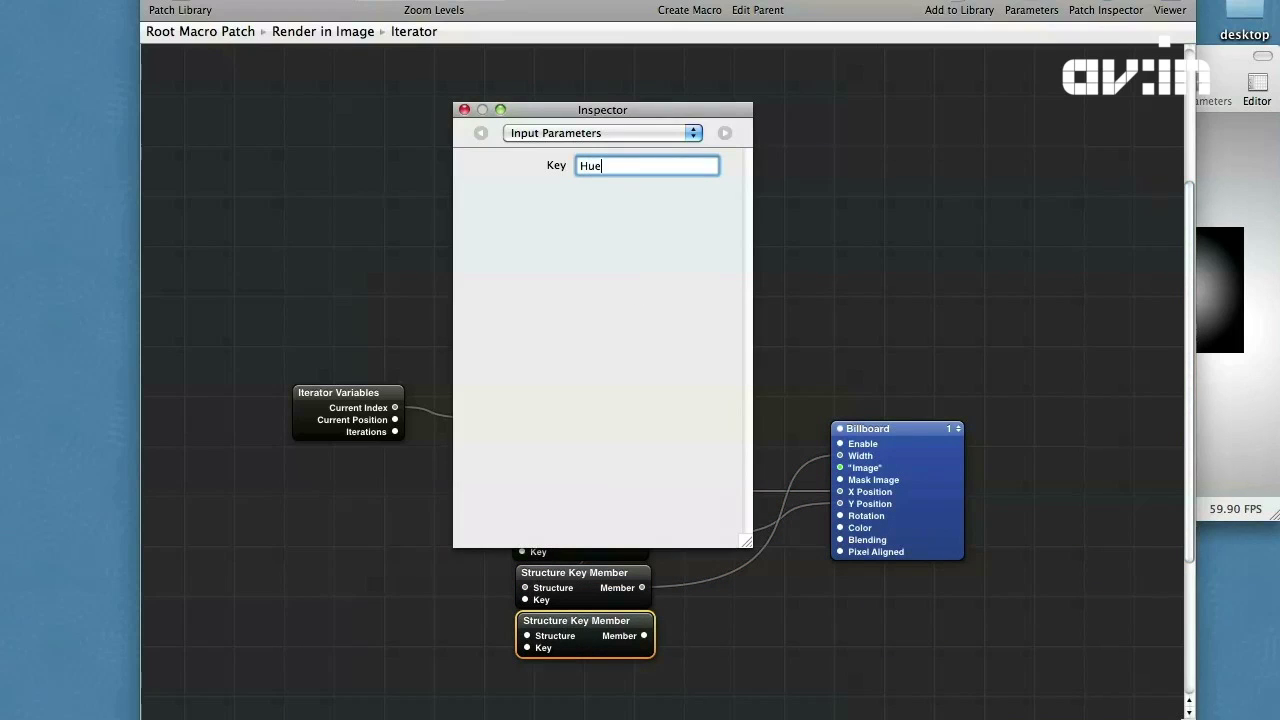
{"action": "left_click", "coordinate": [465, 109]}
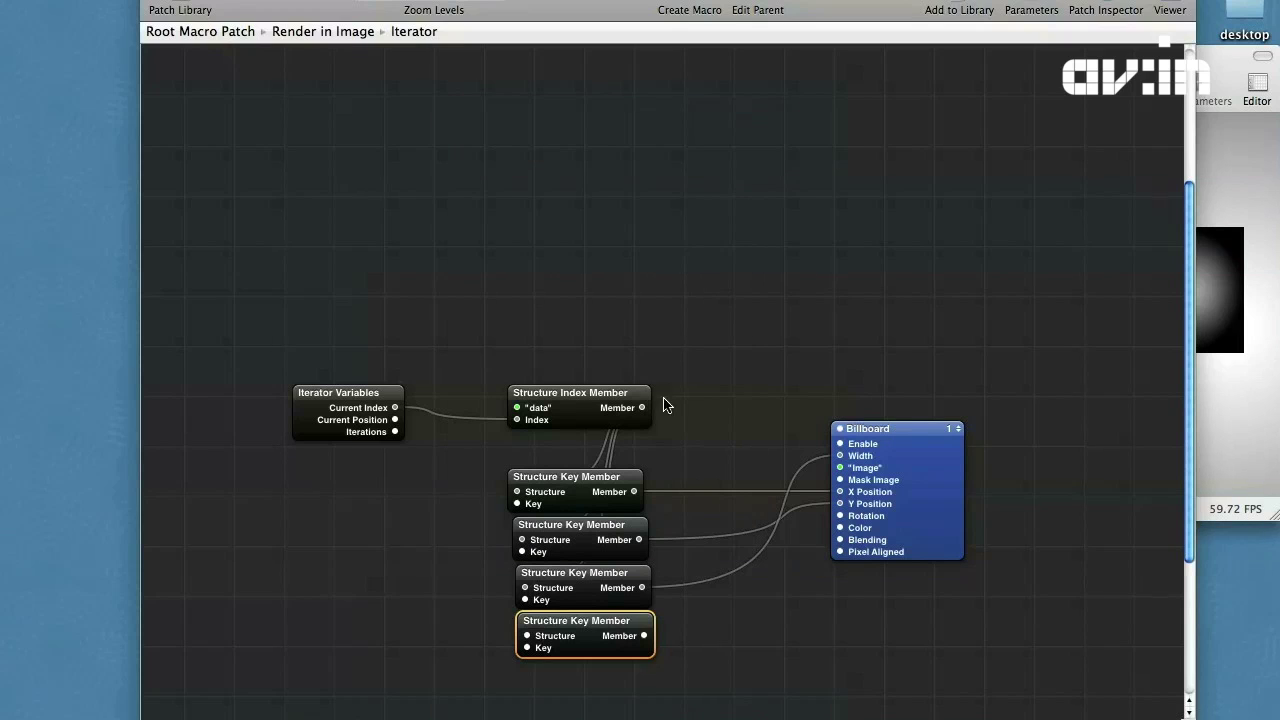
{"action": "left_click_drag", "start_coordinate": [641, 408], "coordinate": [527, 636]}
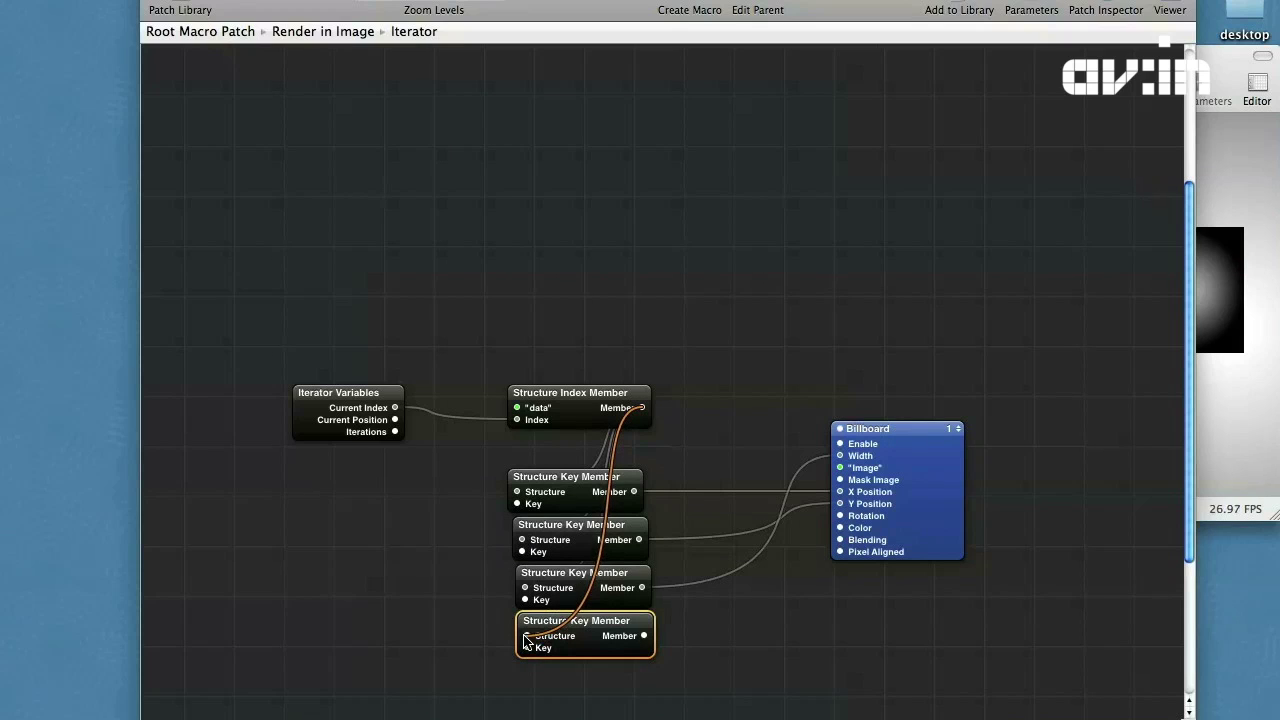
- Add an HSL Color patch below the key members, connecting its Color to the Billboard's Color and the hue member's output to its Hue
{"action": "key", "text": "super+Return"}
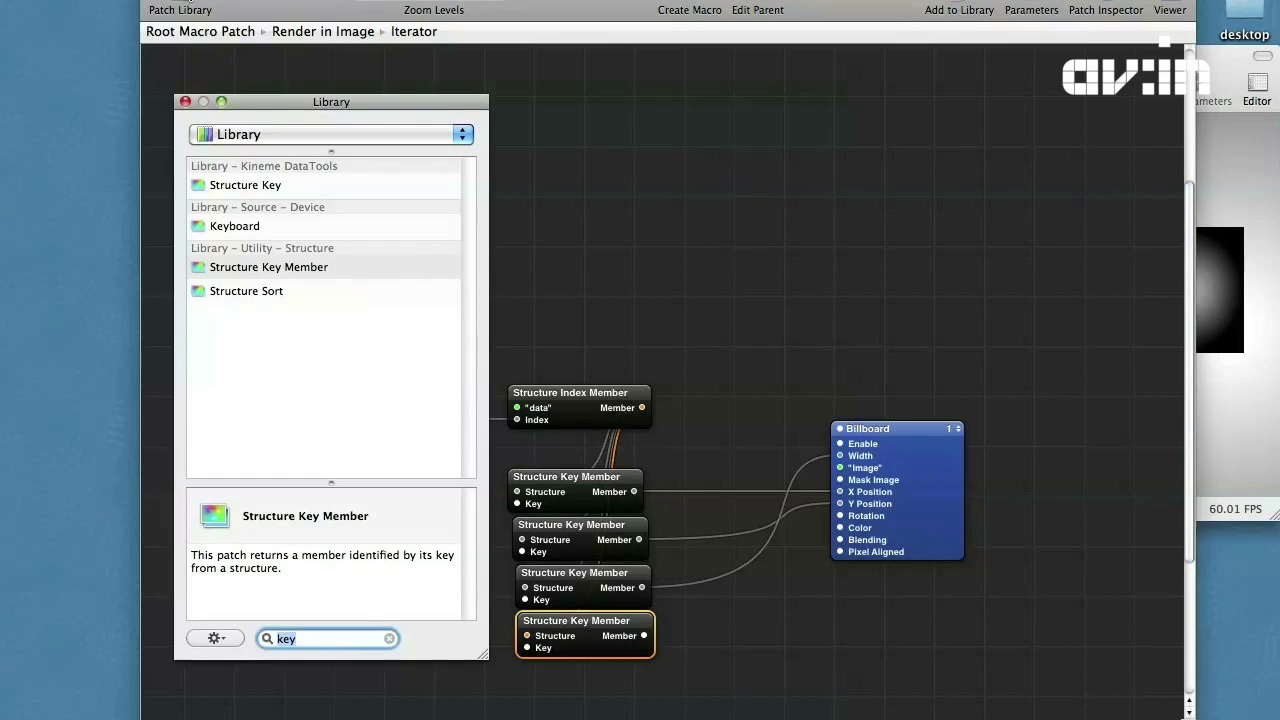
{"action": "type", "text": "hsl"}
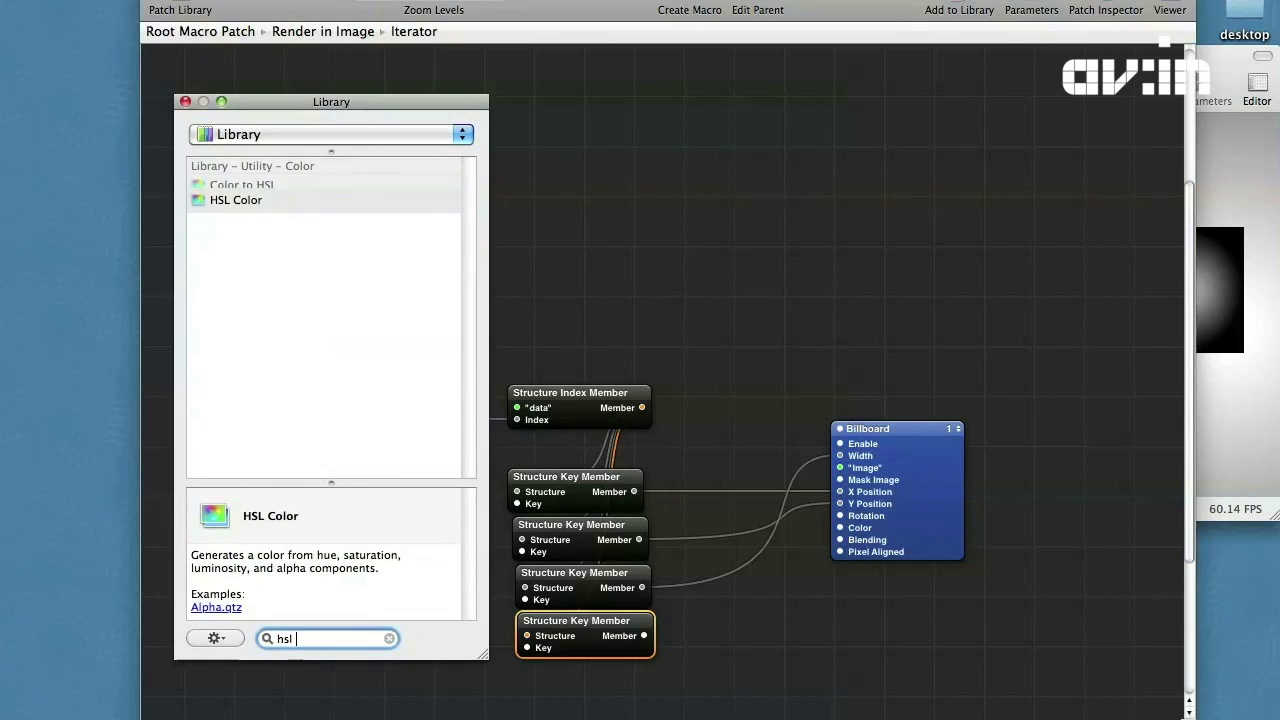
{"action": "key", "text": "Return"}
{"action": "left_click_drag", "start_coordinate": [660, 392], "coordinate": [683, 682]}
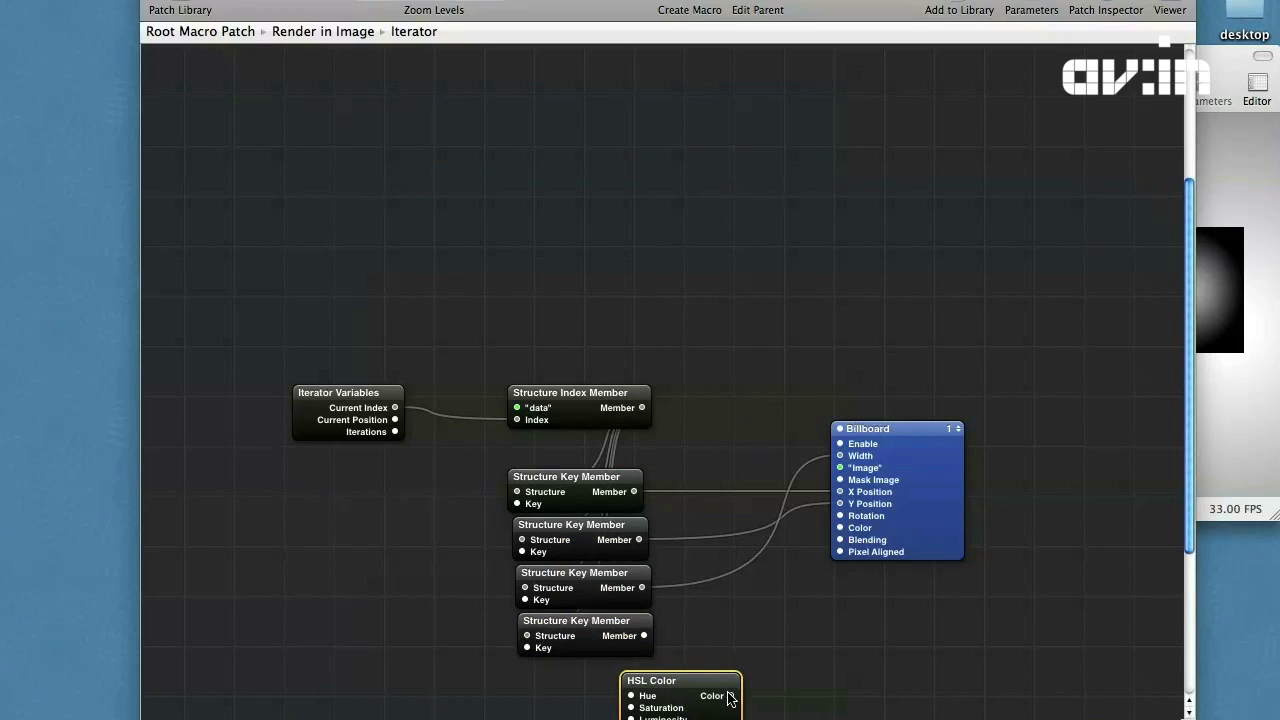
{"action": "left_click_drag", "start_coordinate": [768, 652], "coordinate": [820, 538]}
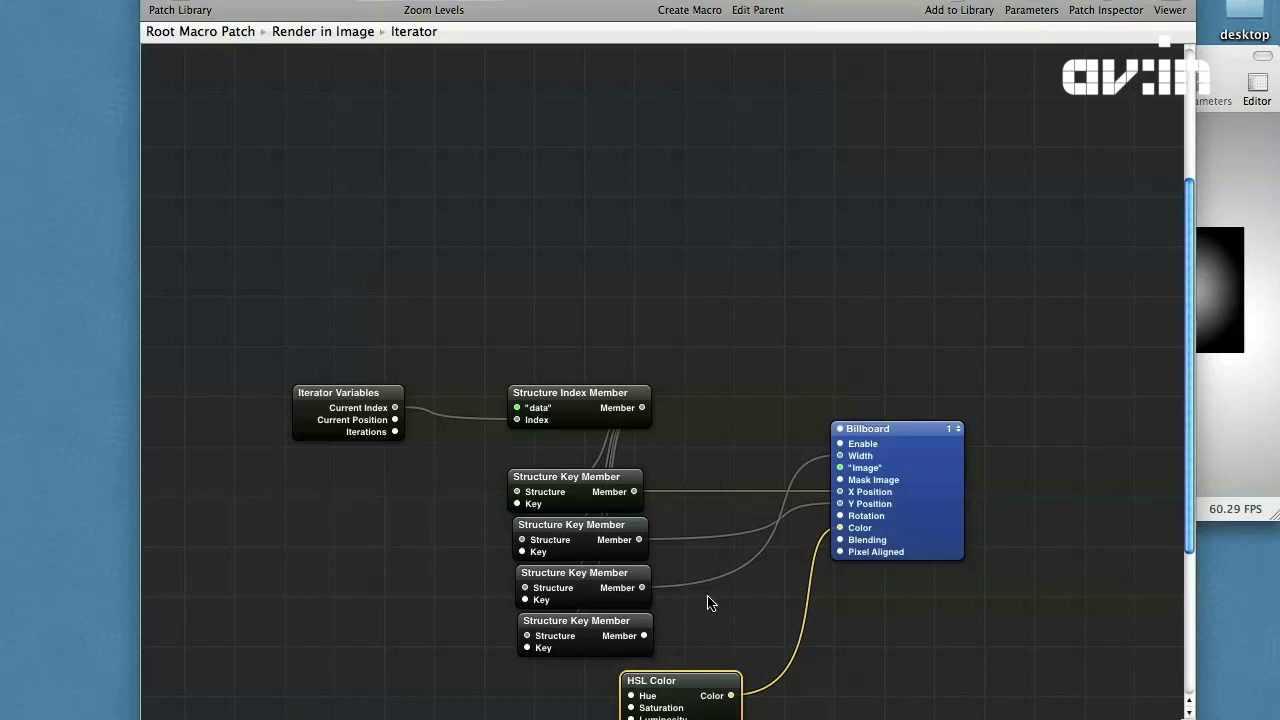
{"action": "left_click_drag", "start_coordinate": [635, 695], "coordinate": [633, 696]}
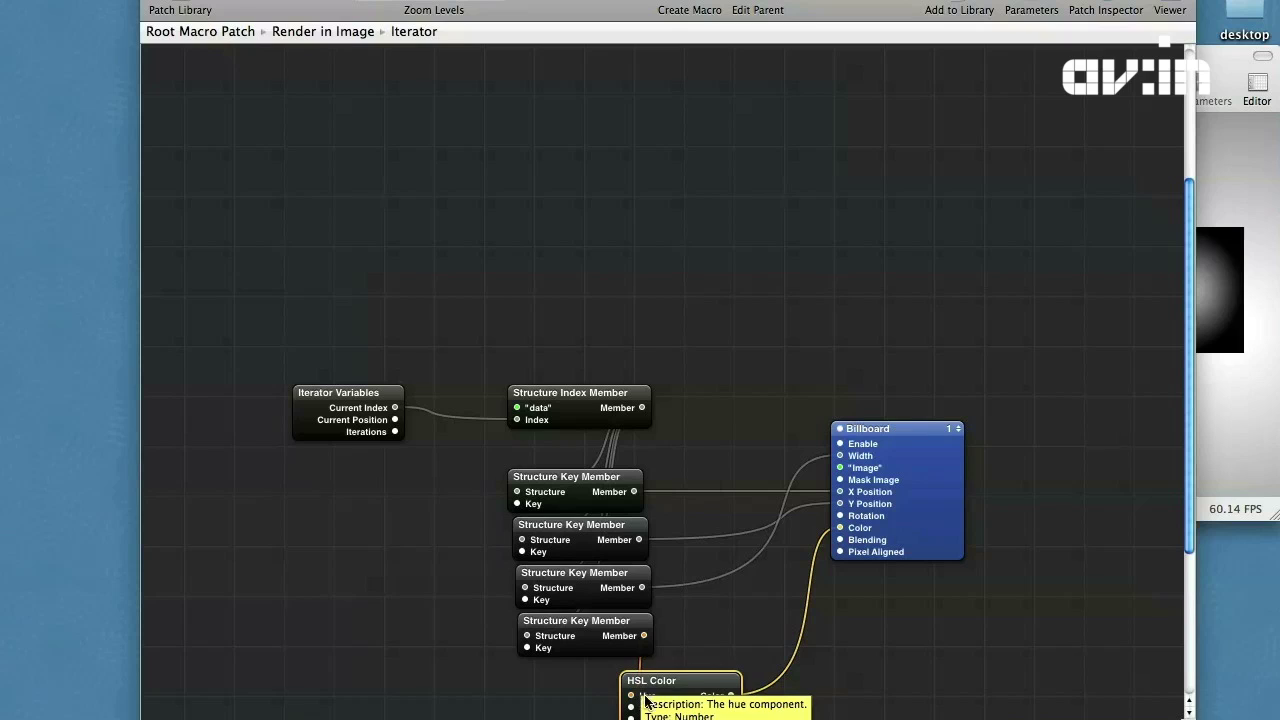
- Set the HSL Color patch's Luminosity to 0.6 and test the colored trail by moving the mouse in the Viewer
{"action": "scroll", "coordinate": [700, 700], "scroll_direction": "down", "scroll_amount": 4}
{"action": "key", "text": "super+i"}
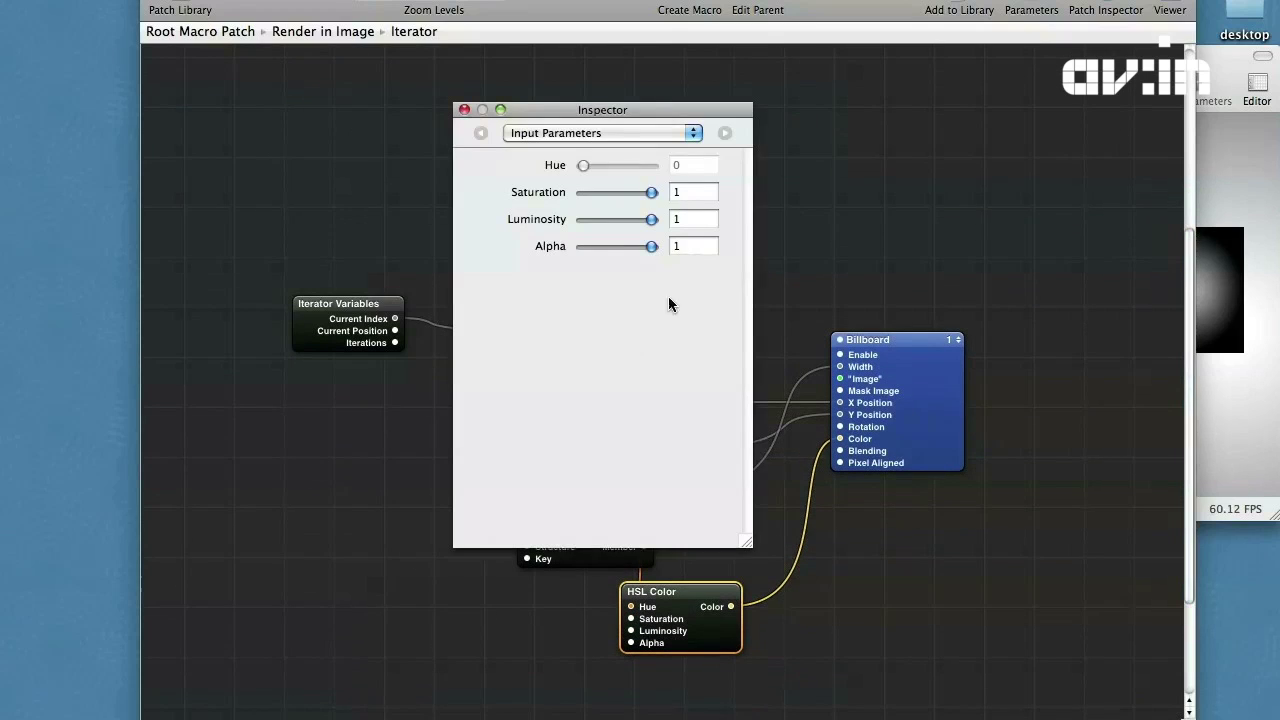
{"action": "left_click", "coordinate": [690, 220]}
{"action": "type", "text": "0.6"}
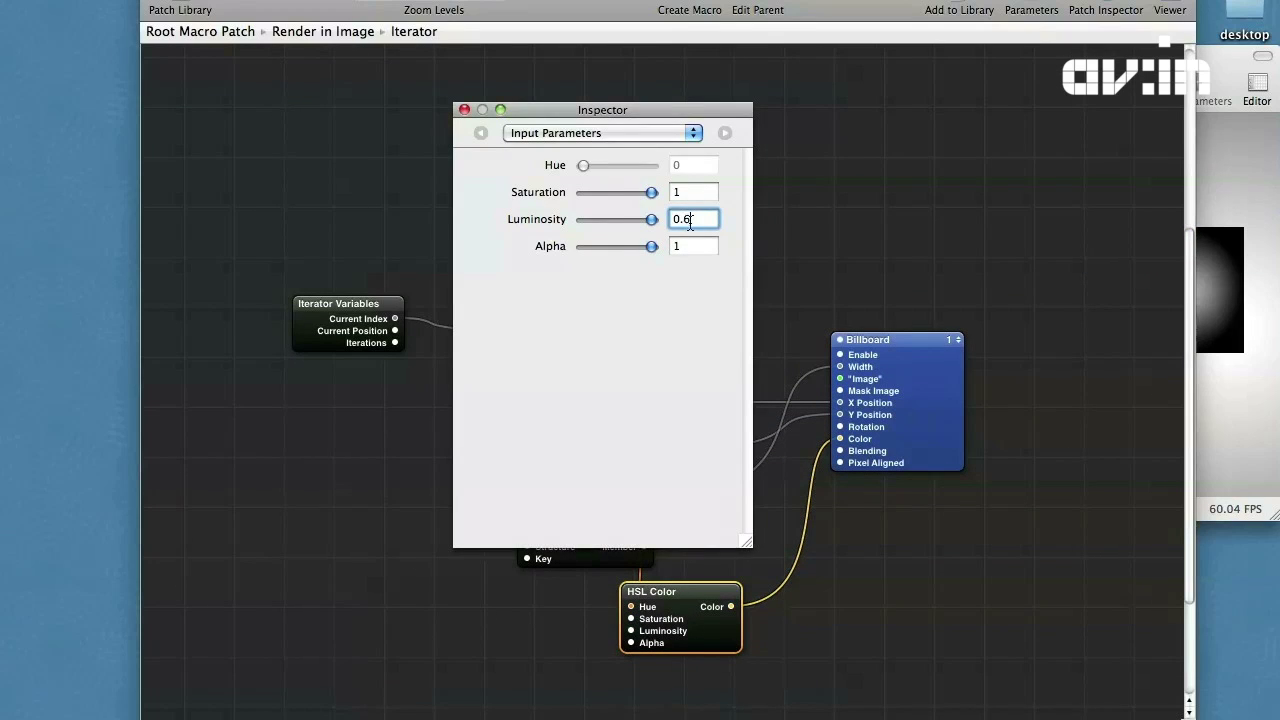
{"action": "key", "text": "Return"}
{"action": "left_click", "coordinate": [1205, 245]}
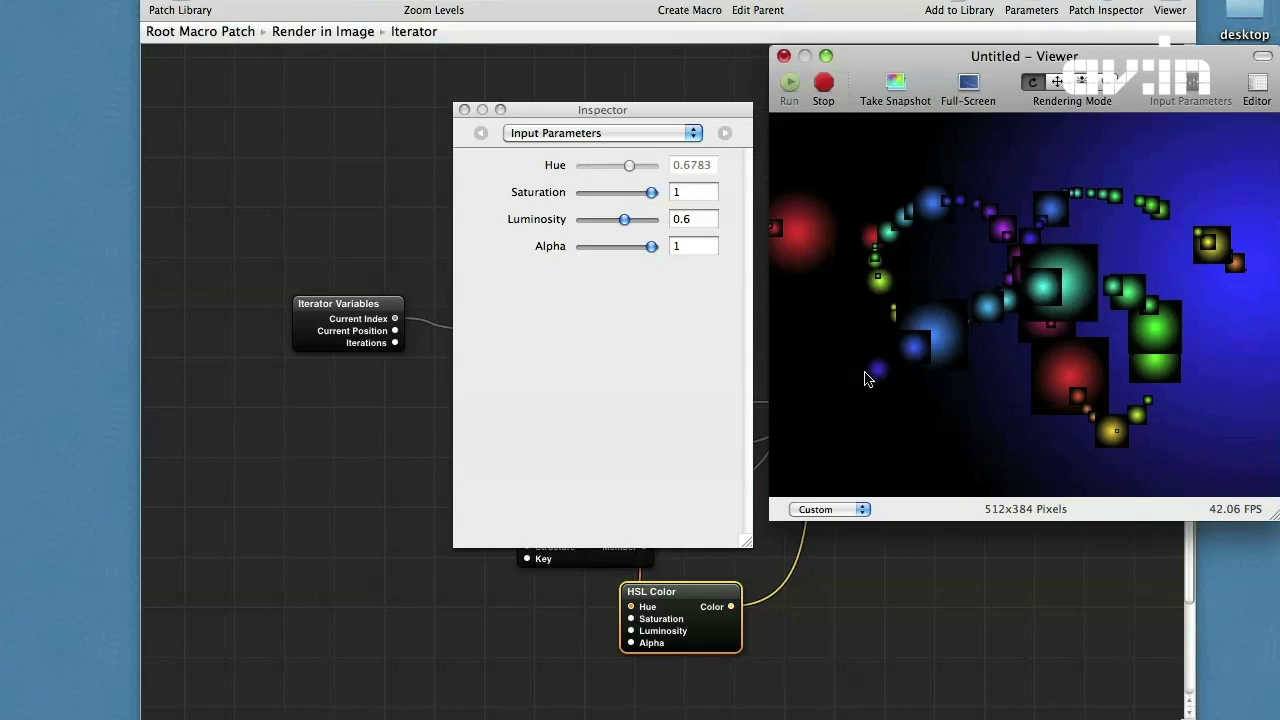
{"action": "left_click", "coordinate": [463, 110]}
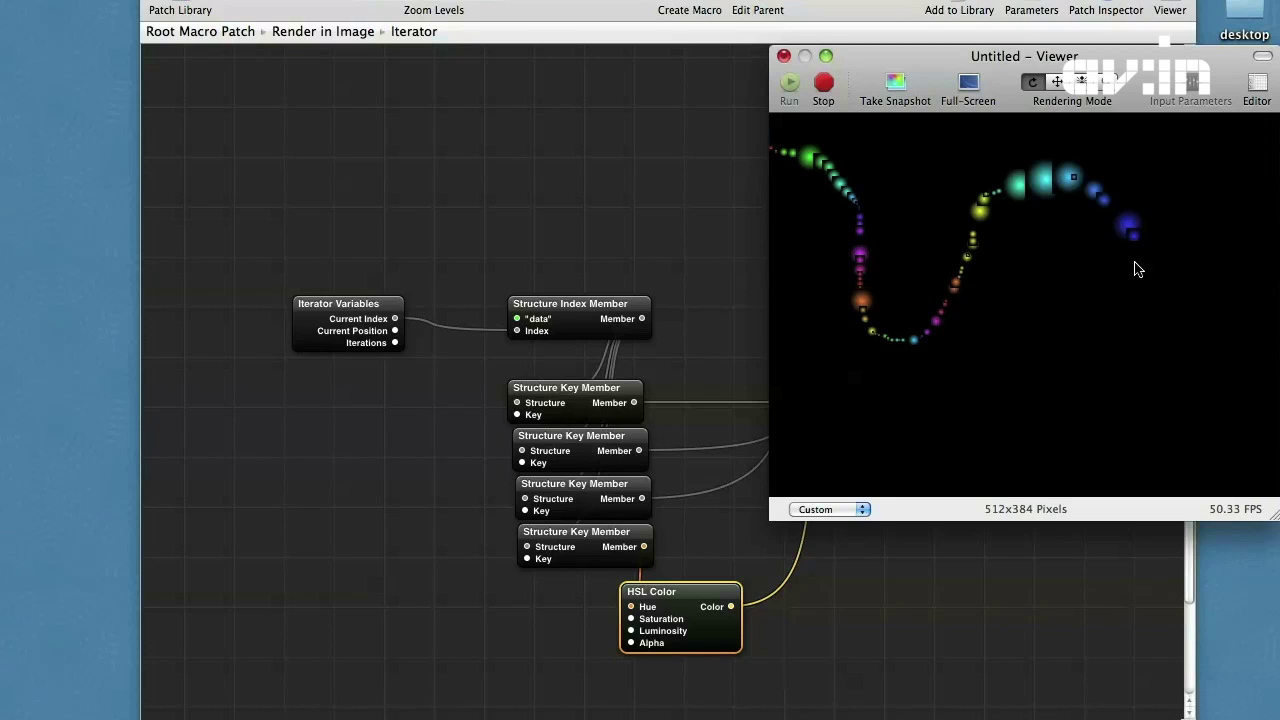
- Set the Iterator's Billboard Blending to Over and test the soft-edged trail in the Viewer
{"action": "left_click", "coordinate": [958, 586]}
{"action": "left_click", "coordinate": [951, 457]}
{"action": "key", "text": "super+i"}
{"action": "left_click", "coordinate": [669, 315]}
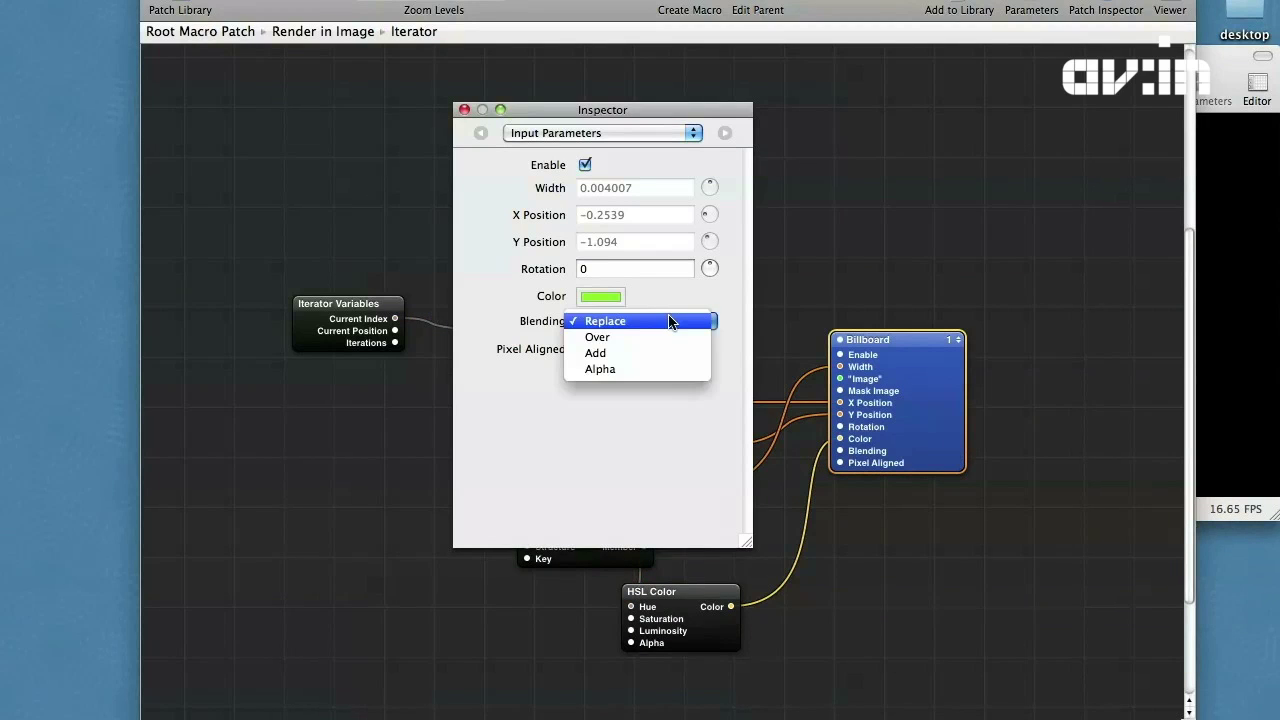
{"action": "left_click", "coordinate": [674, 340]}
{"action": "left_click", "coordinate": [1218, 306]}
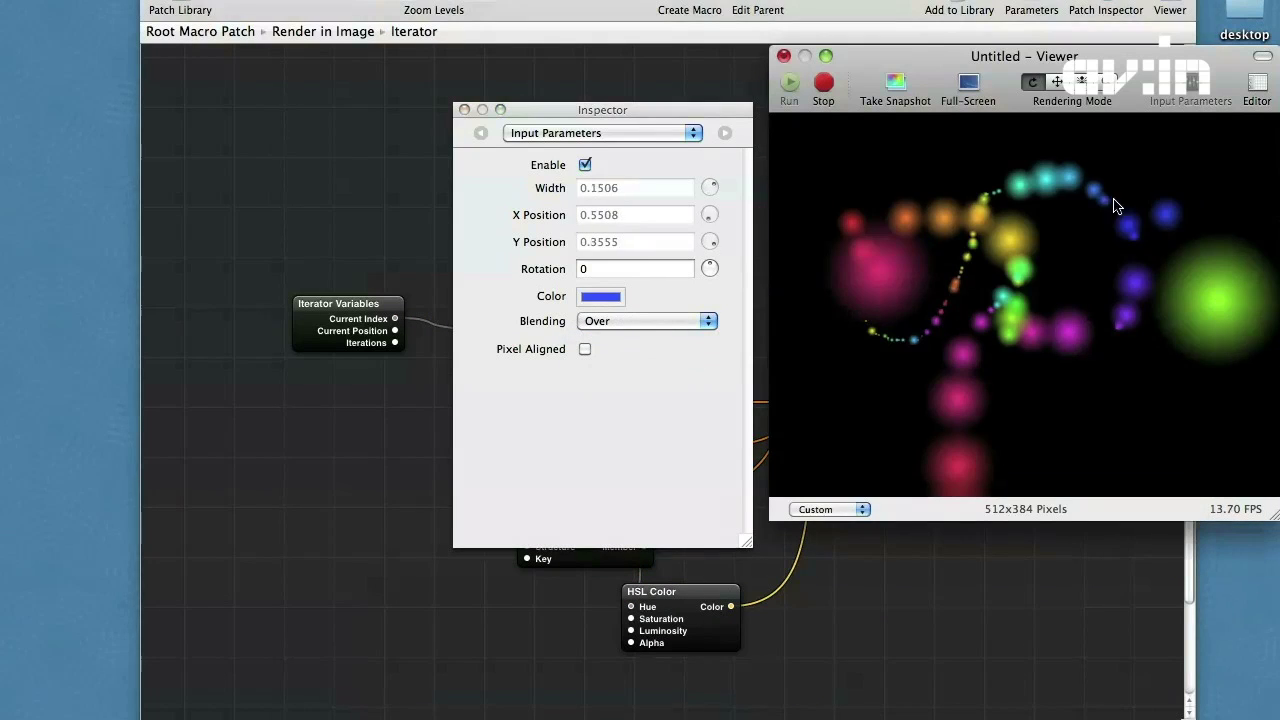
{"action": "left_click", "coordinate": [464, 109]}
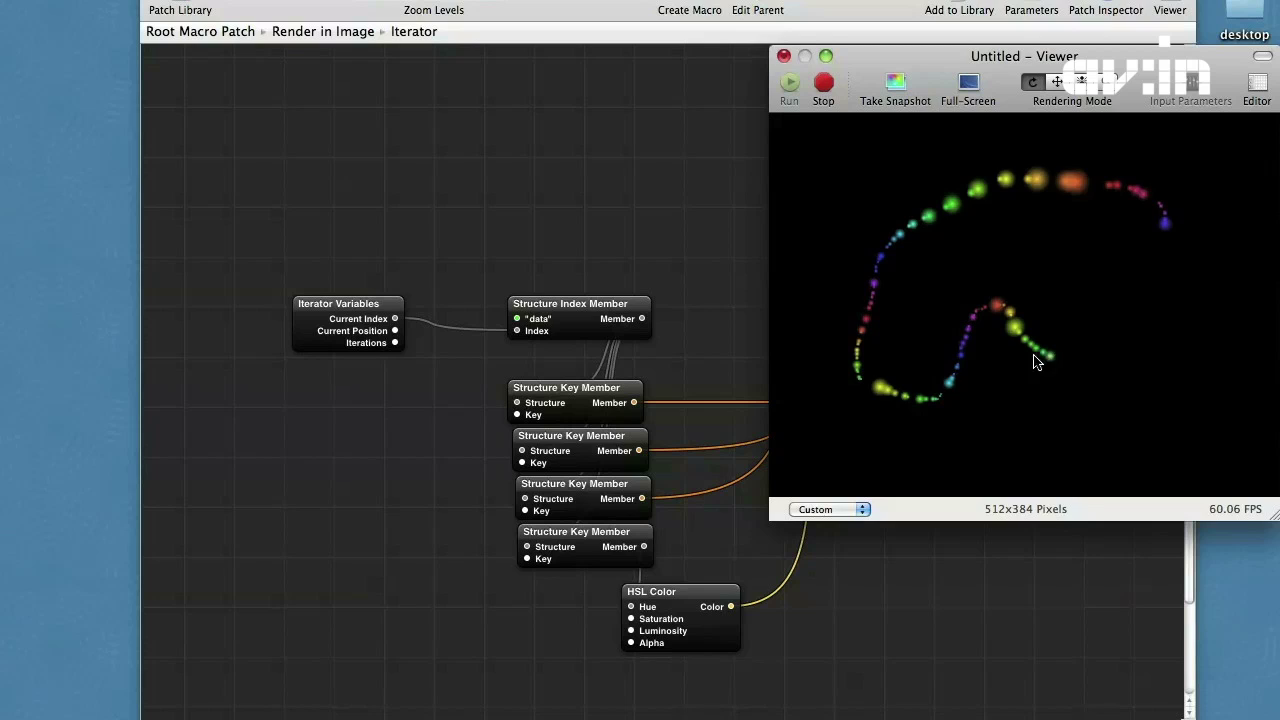
- Connect the Iterator Variables' Current Position to the HSL Color's Alpha and test the fading trail in the Viewer
{"action": "left_click", "coordinate": [435, 423]}
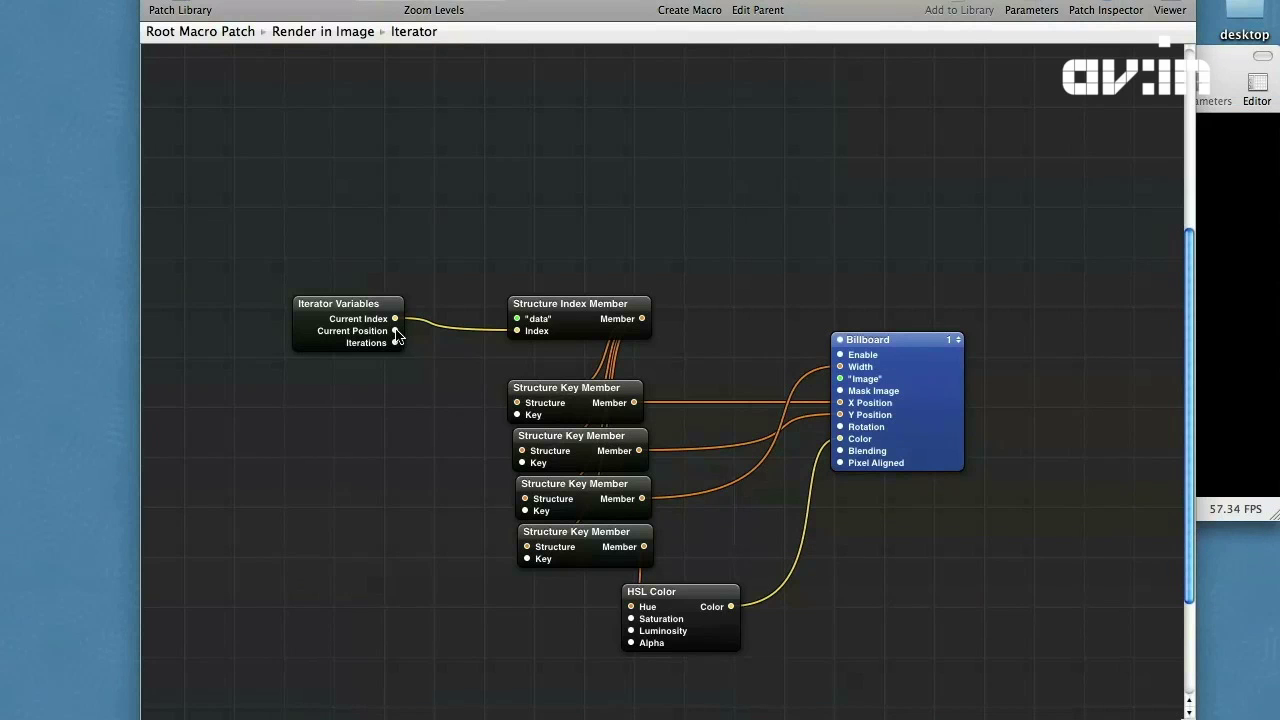
{"action": "left_click_drag", "start_coordinate": [458, 410], "coordinate": [630, 646]}
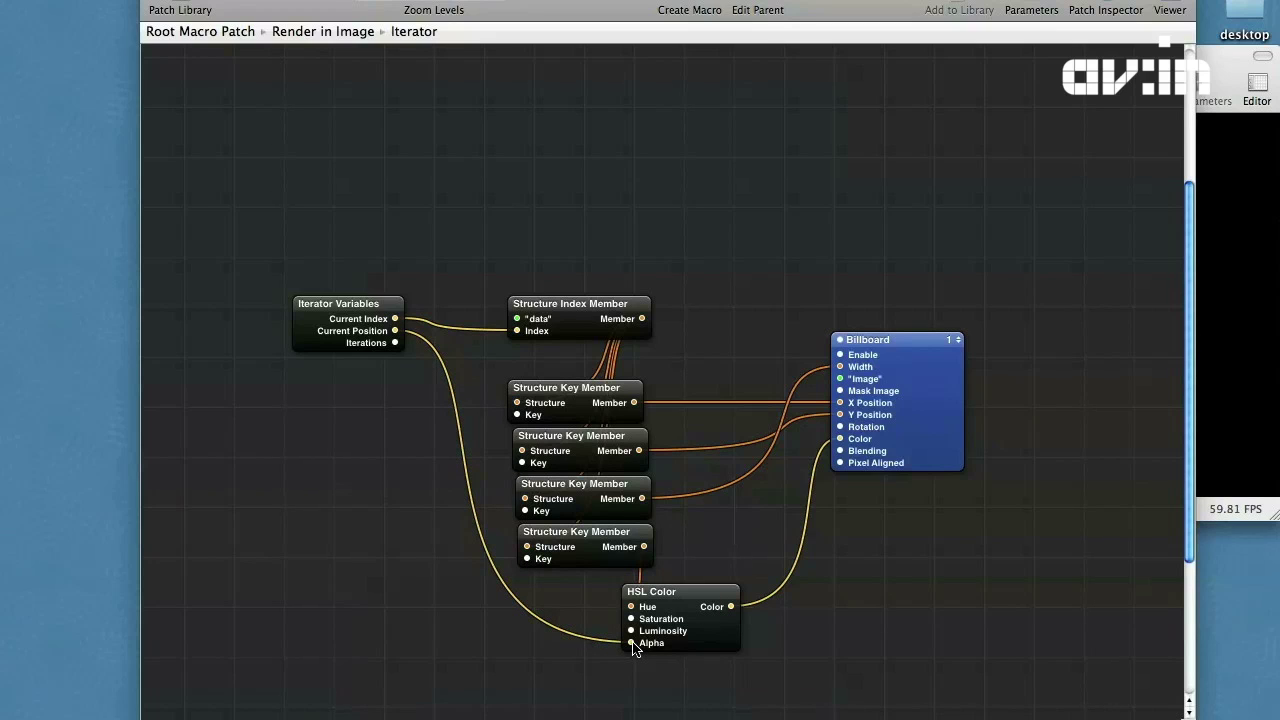
{"action": "left_click", "coordinate": [1245, 332]}
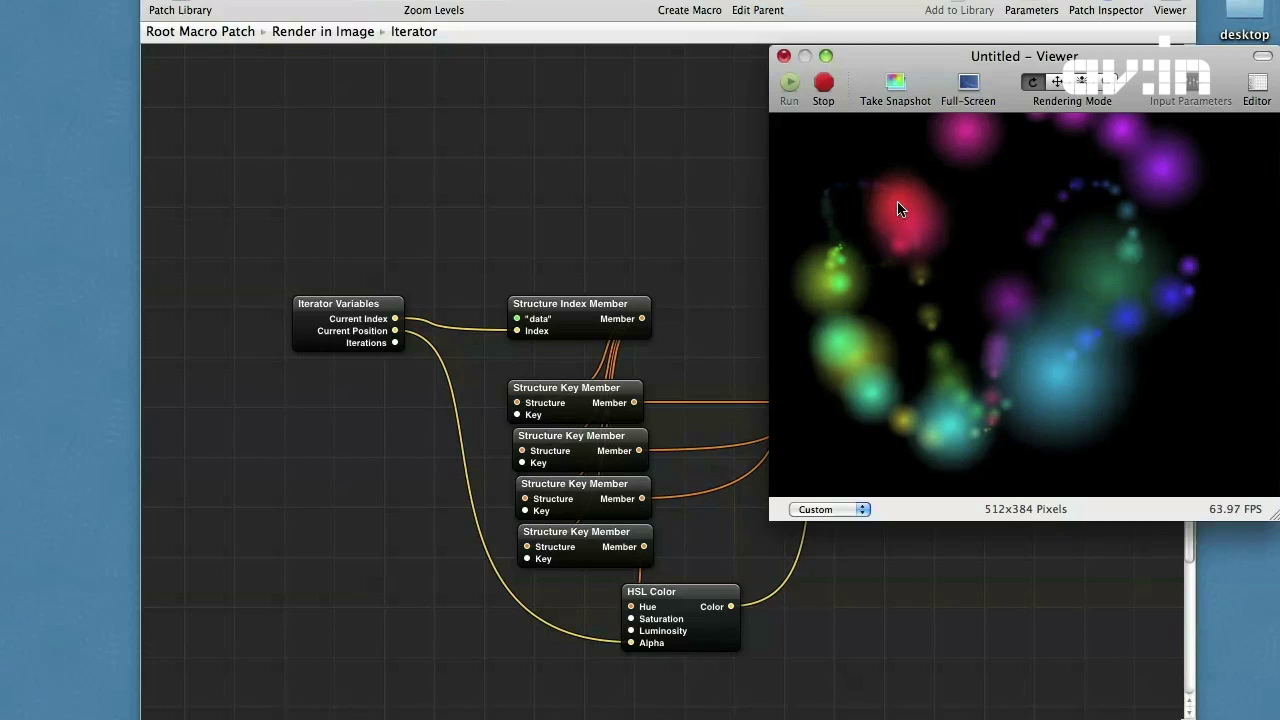
- Add an LFO patch above the structure members and set its Amplitude to 0.01
{"action": "left_click", "coordinate": [362, 60]}
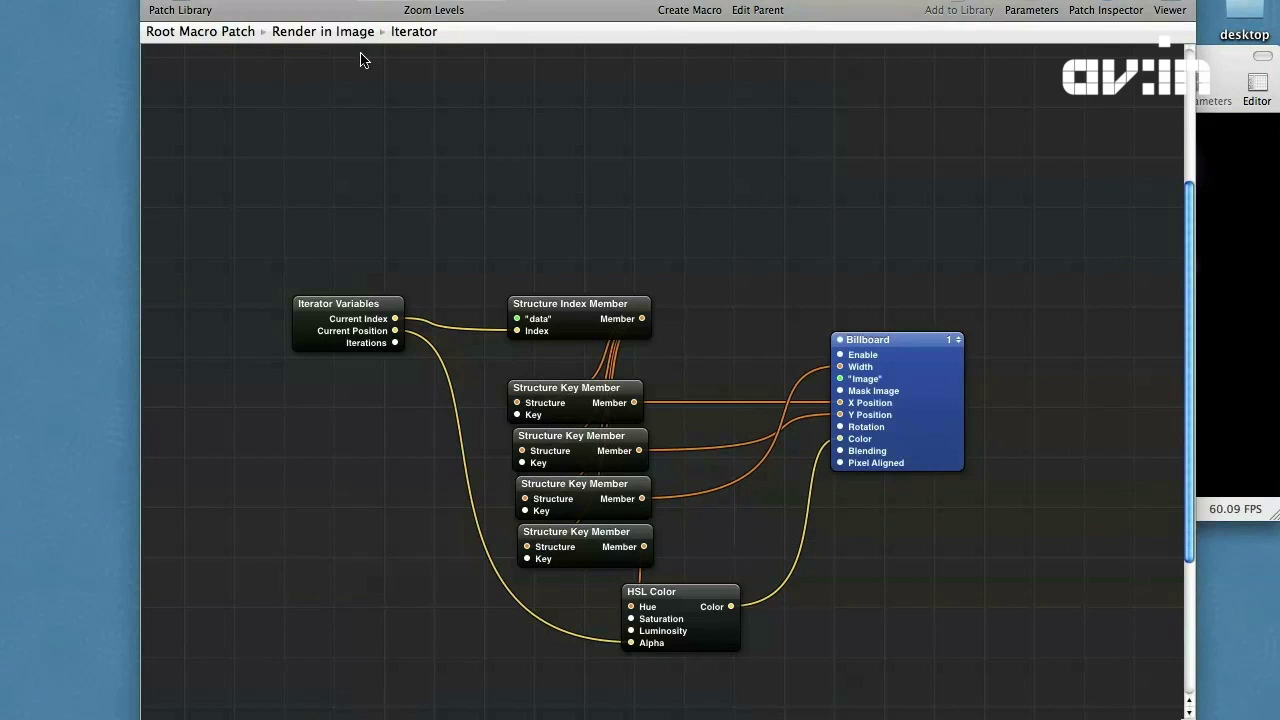
{"action": "left_click", "coordinate": [182, 9]}
{"action": "type", "text": "lfo"}
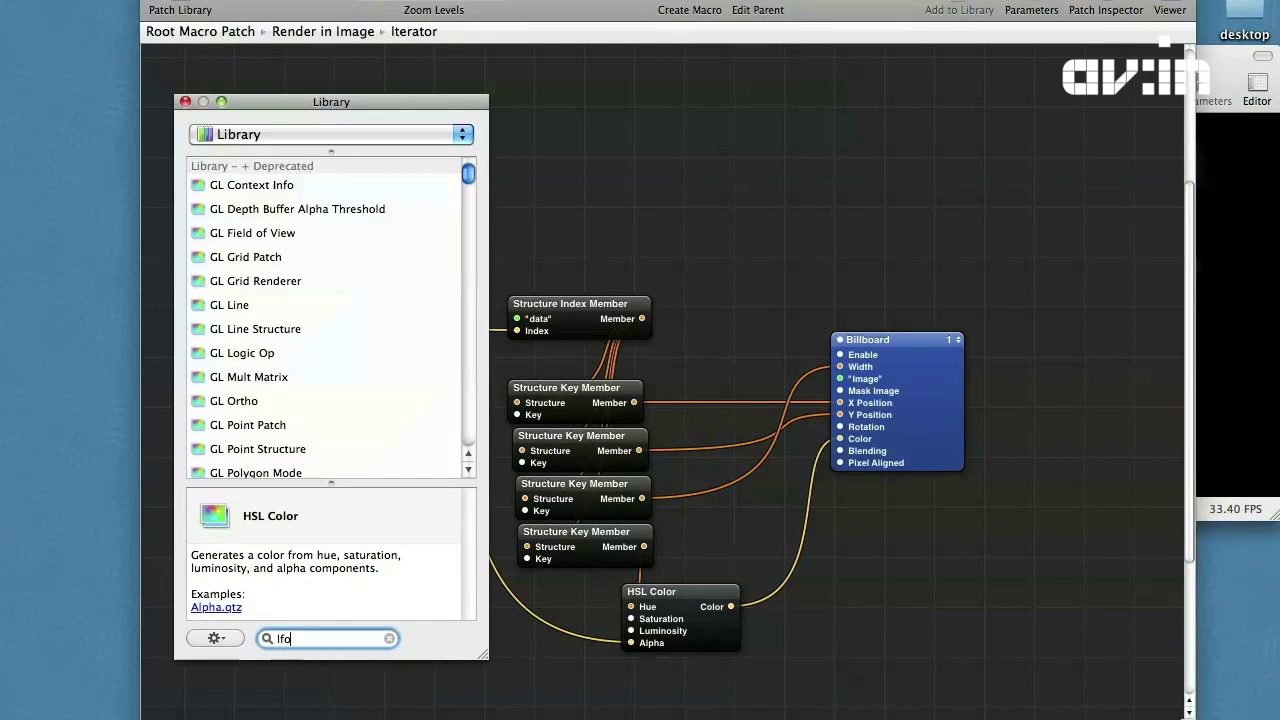
{"action": "key", "text": "Return"}
{"action": "left_click_drag", "start_coordinate": [680, 427], "coordinate": [643, 206]}
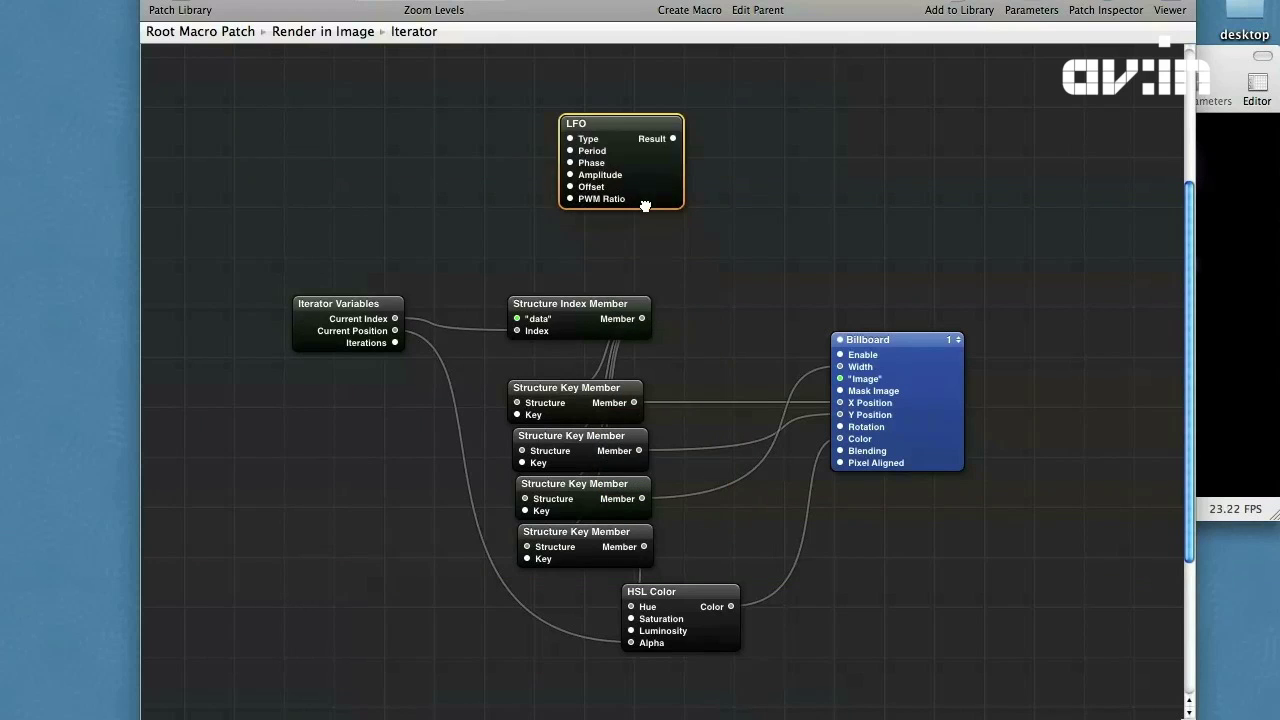
{"action": "key", "text": "super+i"}
{"action": "left_click", "coordinate": [624, 253]}
{"action": "type", "text": "01"}
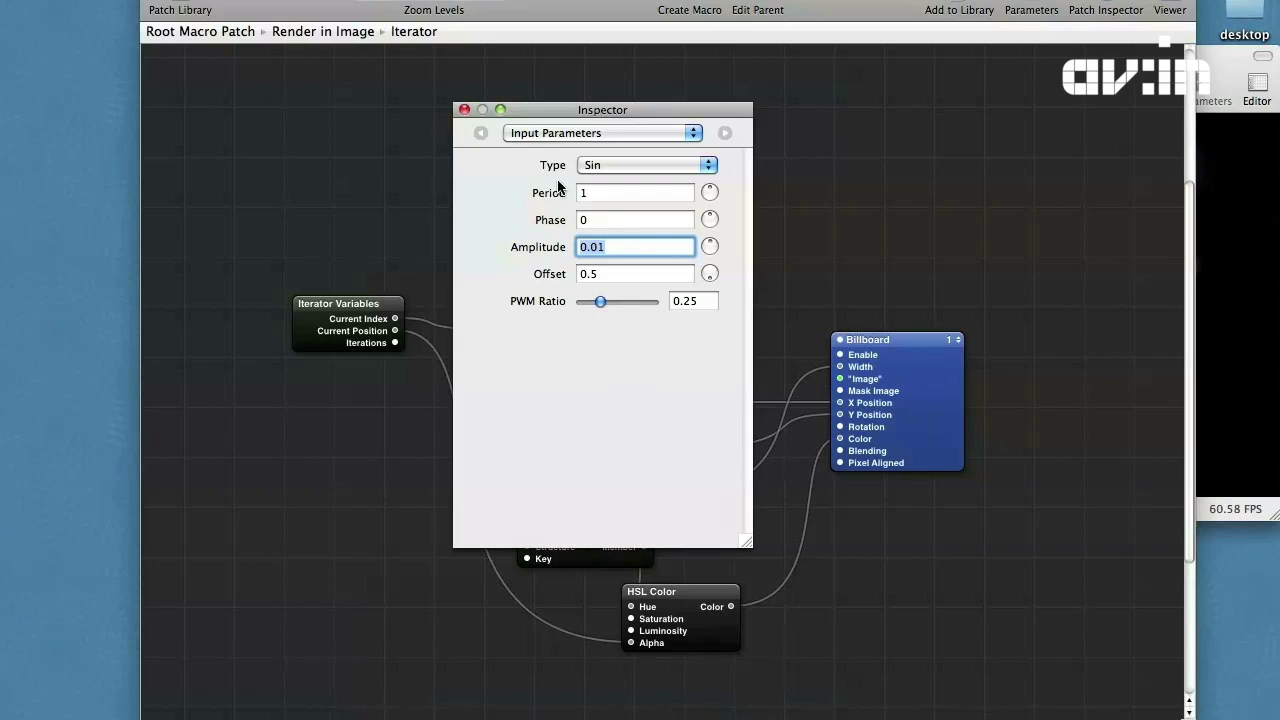
{"action": "left_click", "coordinate": [464, 112]}
- Connect the scale member's output to the LFO's Offset and the LFO's Result to the Billboard's Width, and test in the Viewer
{"action": "left_click_drag", "start_coordinate": [668, 178], "coordinate": [750, 178]}
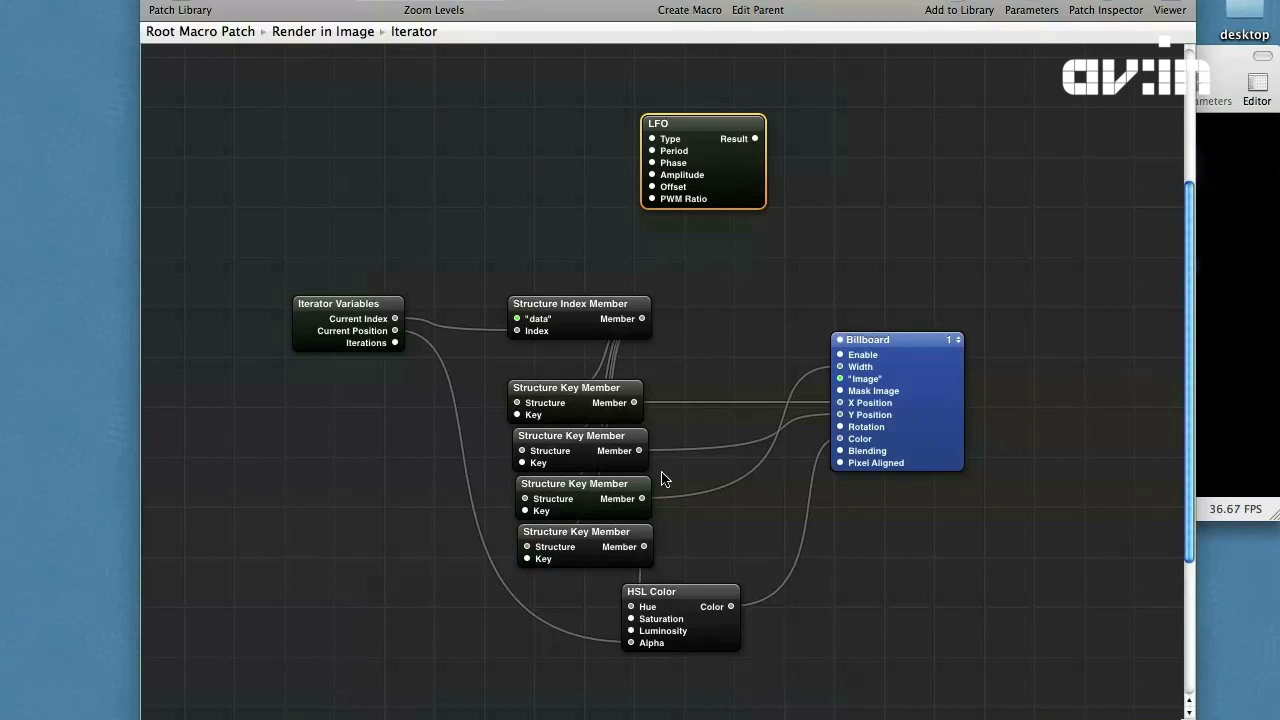
{"action": "left_click_drag", "start_coordinate": [645, 500], "coordinate": [654, 190]}
{"action": "left_click_drag", "start_coordinate": [755, 138], "coordinate": [843, 369]}
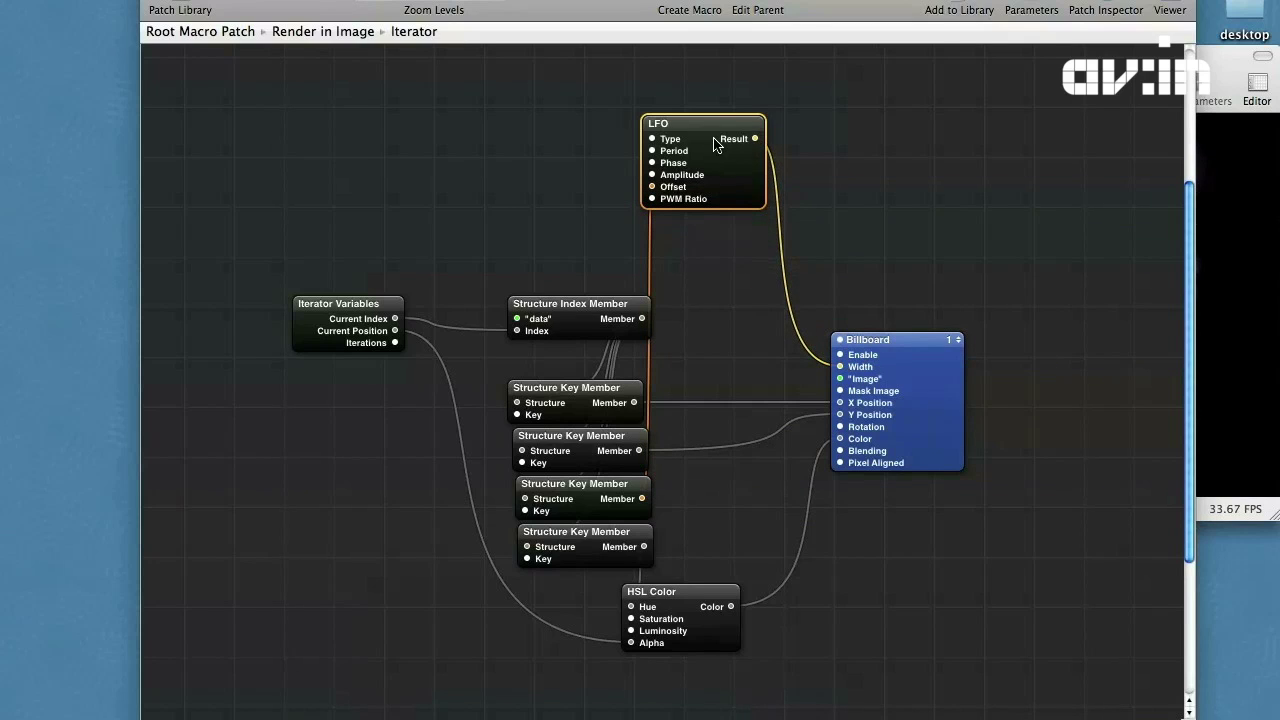
{"action": "left_click_drag", "start_coordinate": [716, 145], "coordinate": [766, 241]}
{"action": "left_click", "coordinate": [1234, 291]}
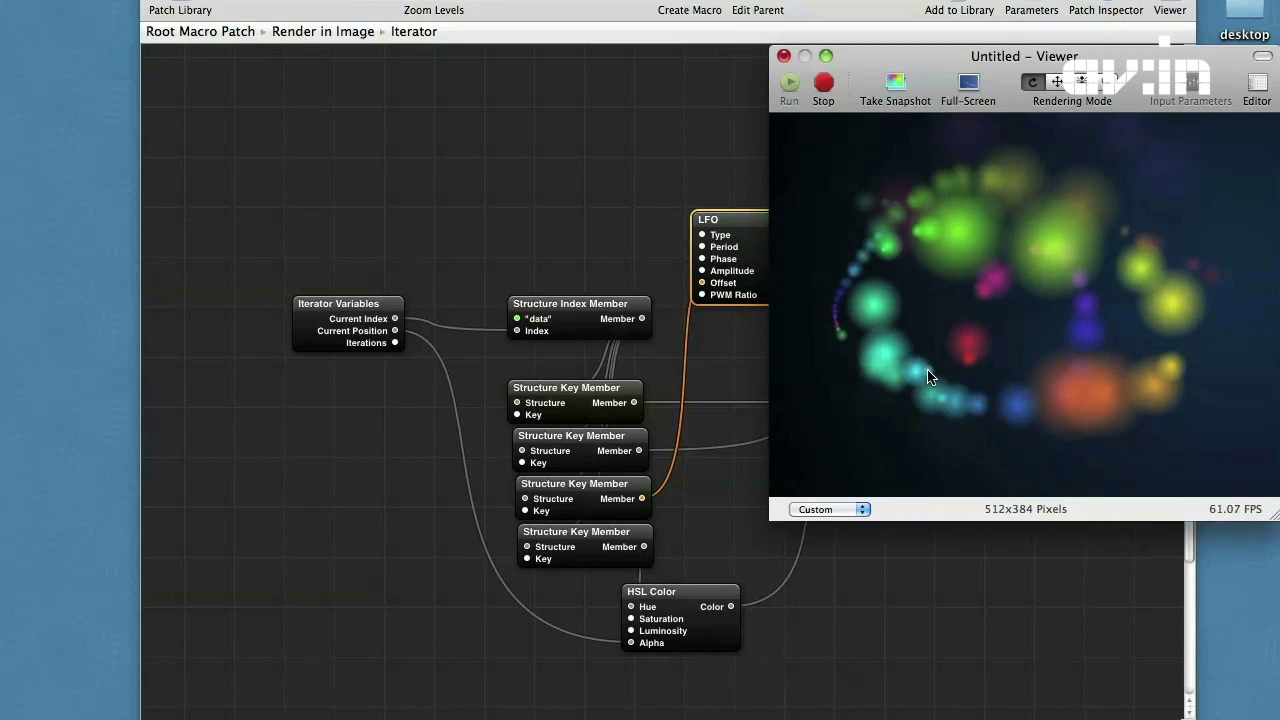
- Add a Mathematical Expression patch above the Iterator Variables and set its expression to index*10
{"action": "left_click", "coordinate": [180, 9]}
{"action": "type", "text": "expr"}
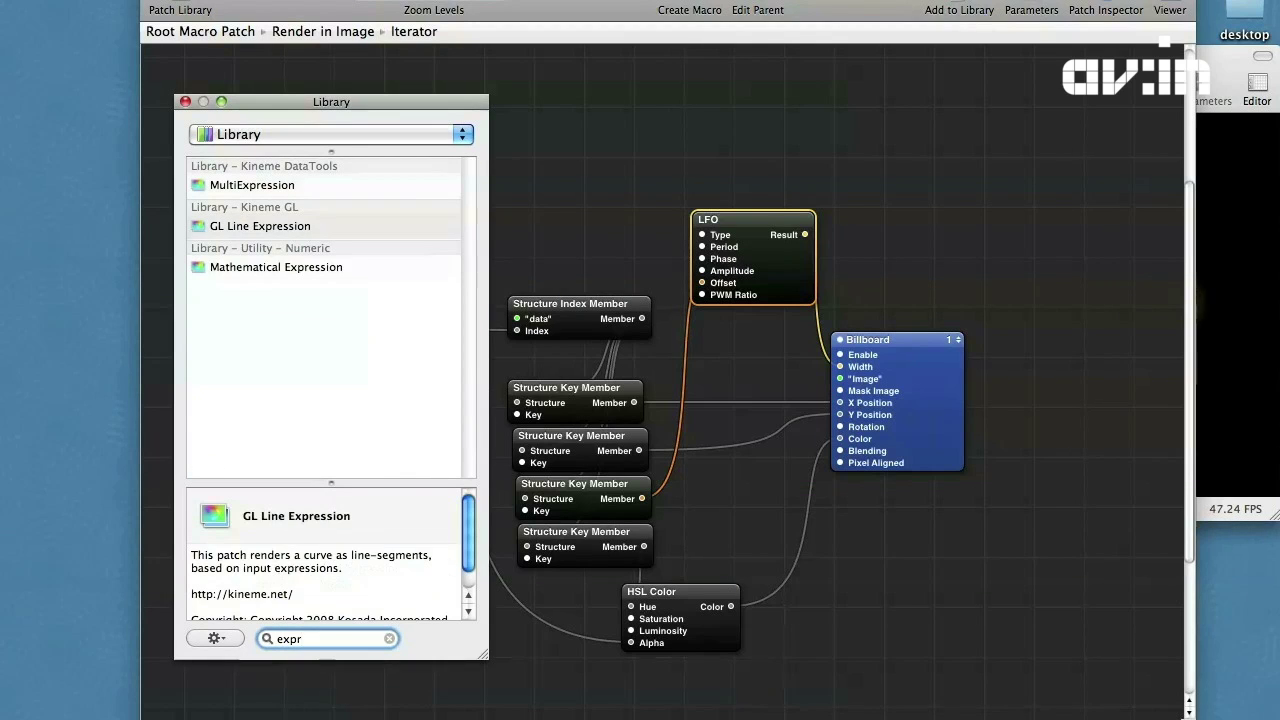
{"action": "key", "text": "Down"}
{"action": "key", "text": "Return"}
{"action": "key", "text": "super+shift+l"}
{"action": "left_click_drag", "start_coordinate": [680, 405], "coordinate": [530, 93]}
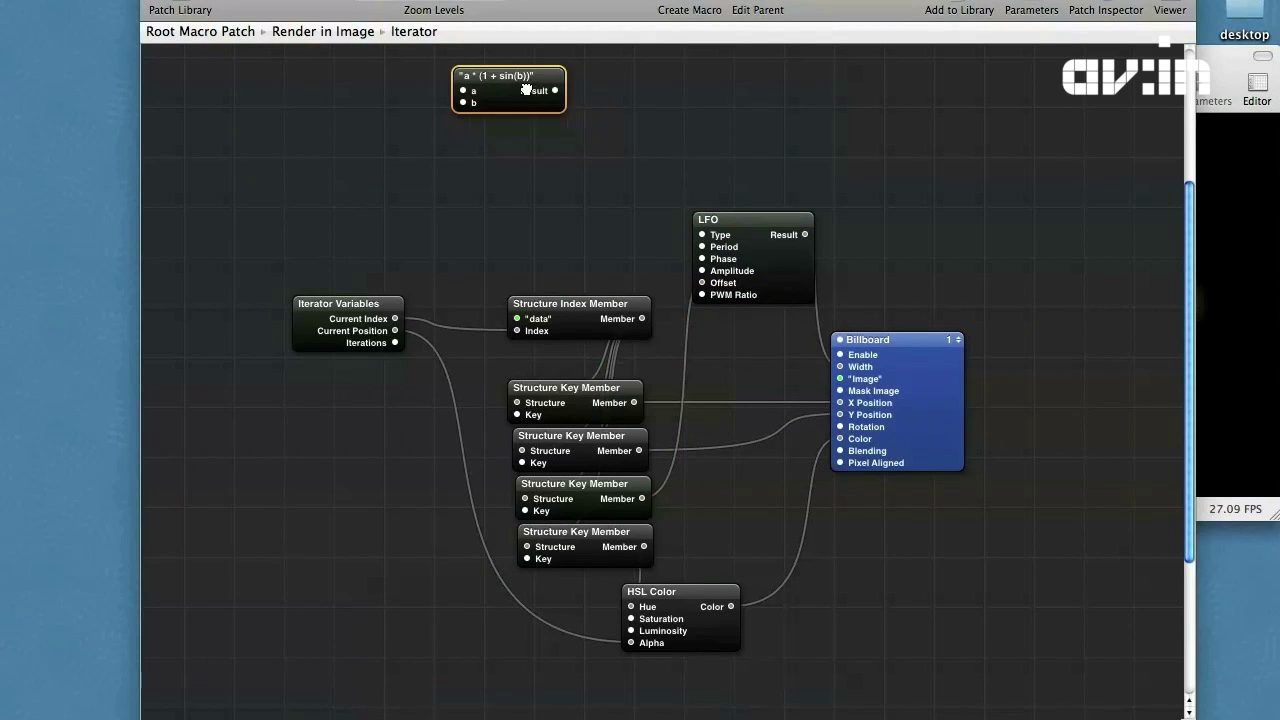
{"action": "key", "text": "super+i"}
{"action": "key", "text": "super+2"}
{"action": "left_click_drag", "start_coordinate": [576, 176], "coordinate": [424, 148]}
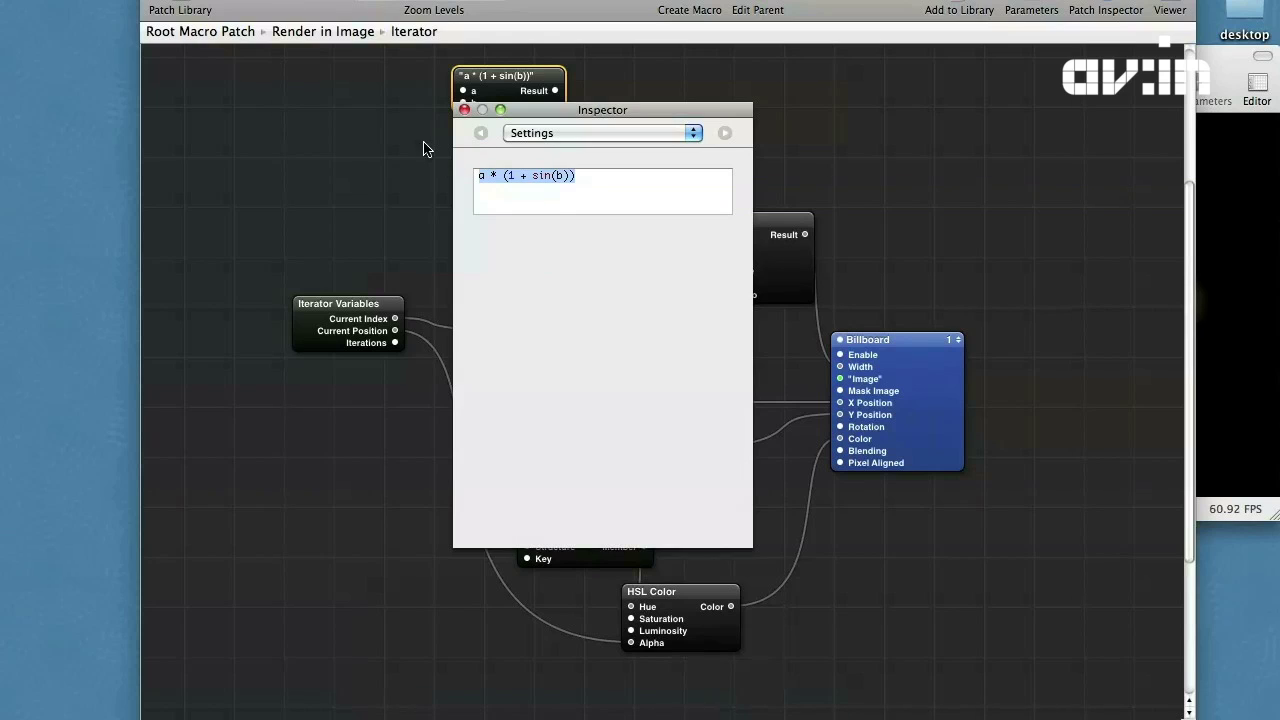
{"action": "type", "text": "index*10"}
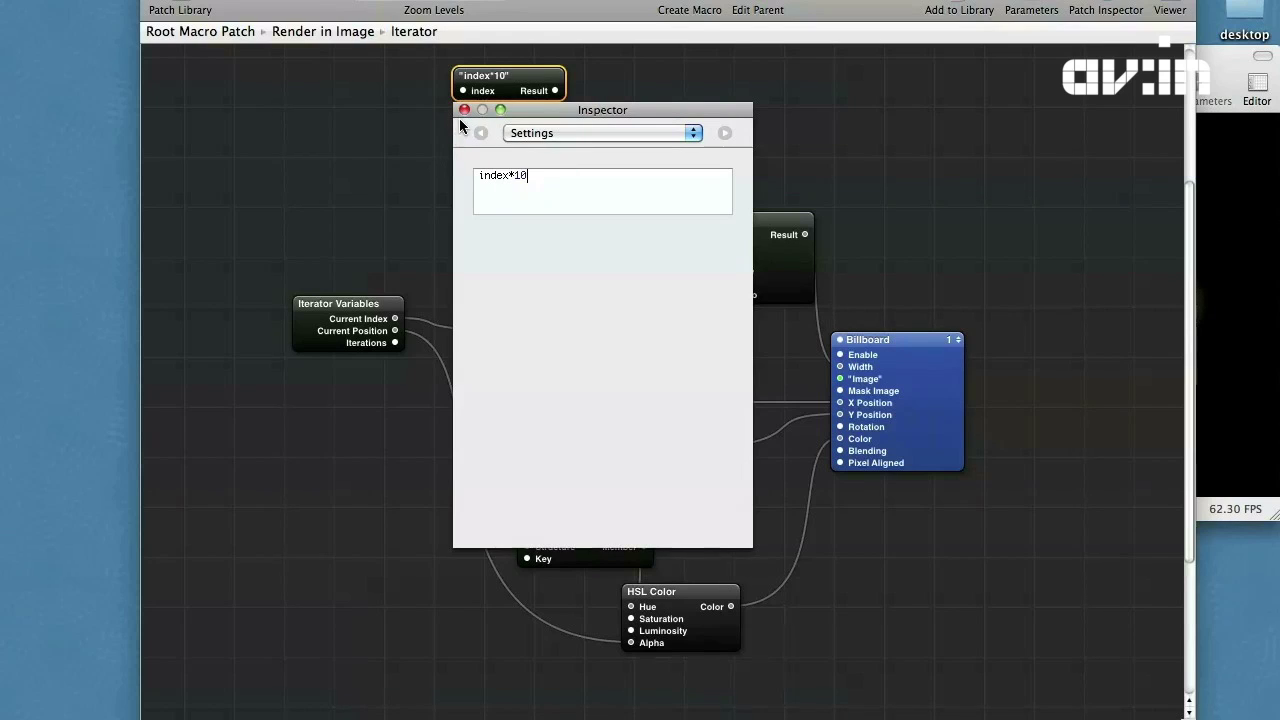
{"action": "left_click", "coordinate": [464, 110]}
- Connect Current Index to the expression's index input and its Result to the LFO's Phase, and test the pulsing trail in the Viewer
{"action": "left_click_drag", "start_coordinate": [395, 320], "coordinate": [461, 262]}
{"action": "scroll", "coordinate": [462, 264], "scroll_direction": "down", "scroll_amount": 3}
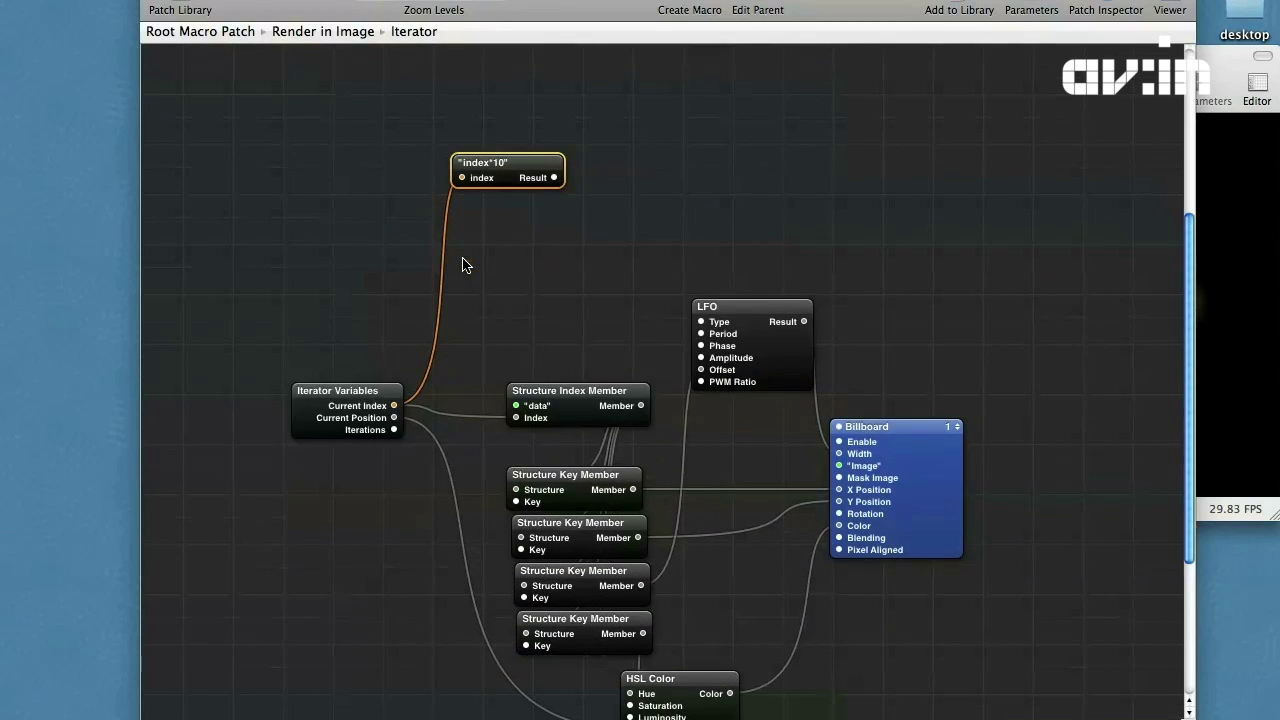
{"action": "left_click_drag", "start_coordinate": [555, 178], "coordinate": [701, 347]}
{"action": "left_click_drag", "start_coordinate": [507, 172], "coordinate": [582, 316]}
{"action": "left_click", "coordinate": [1218, 326]}
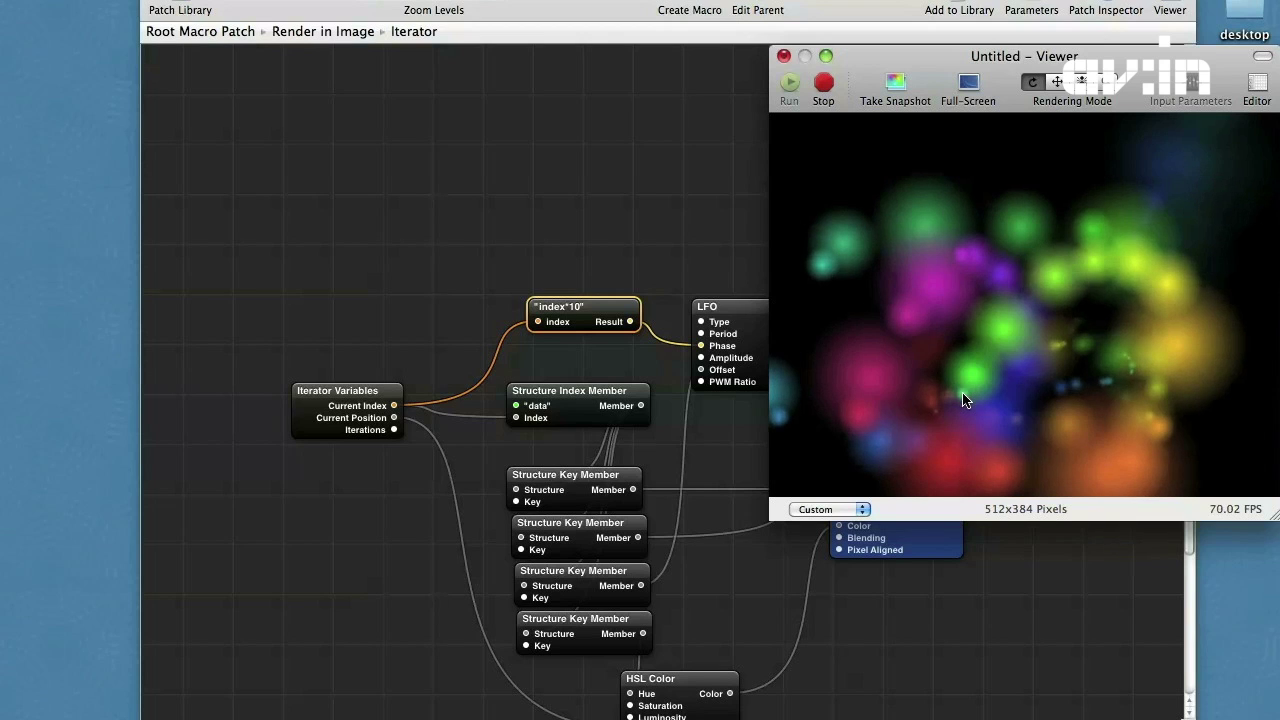
- Return to the Root Macro Patch and move the Billboard farther from Render in Image to make room between them
{"action": "left_click", "coordinate": [560, 188]}
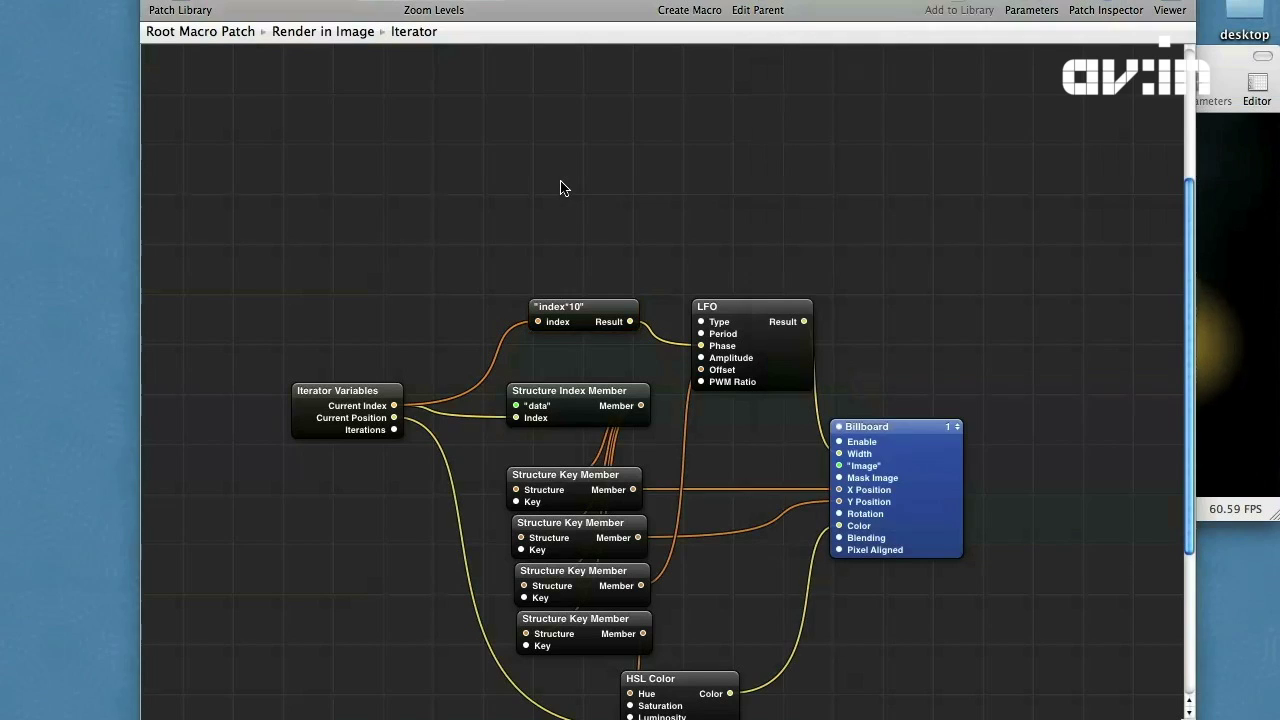
{"action": "left_click", "coordinate": [742, 10]}
{"action": "left_click", "coordinate": [750, 7]}
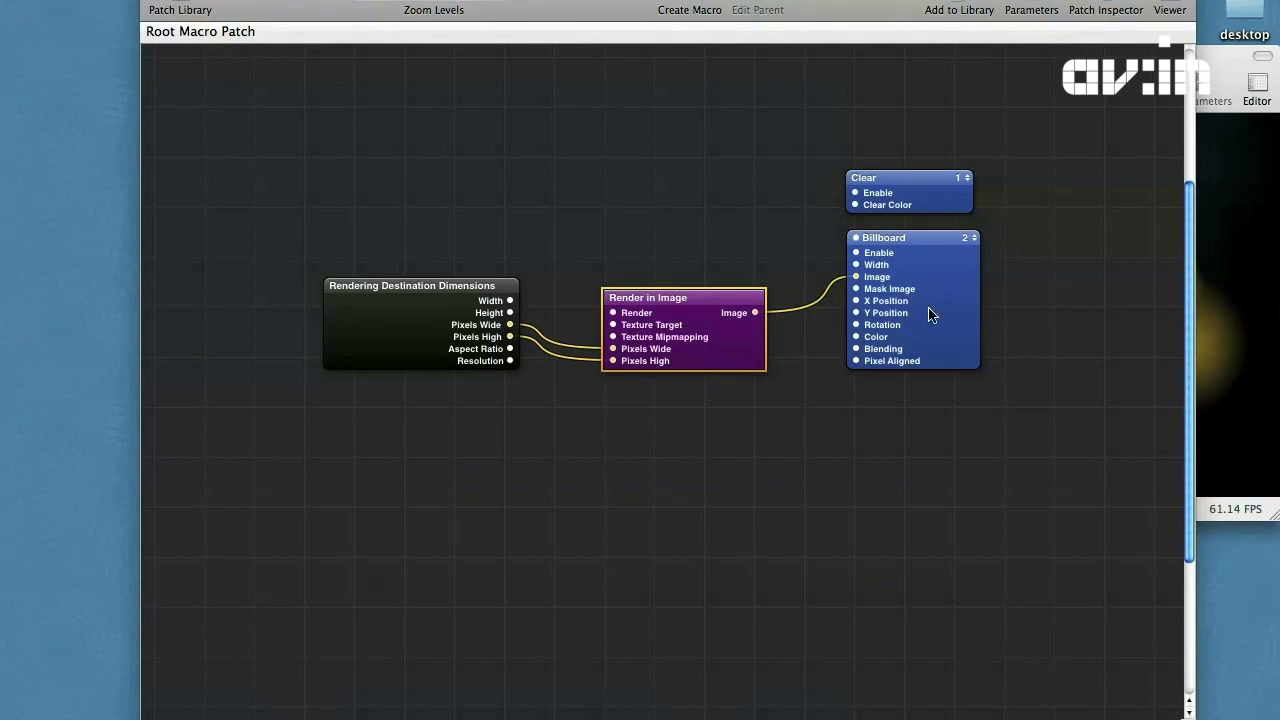
{"action": "left_click_drag", "start_coordinate": [929, 292], "coordinate": [1088, 327]}
{"action": "left_click", "coordinate": [672, 298]}
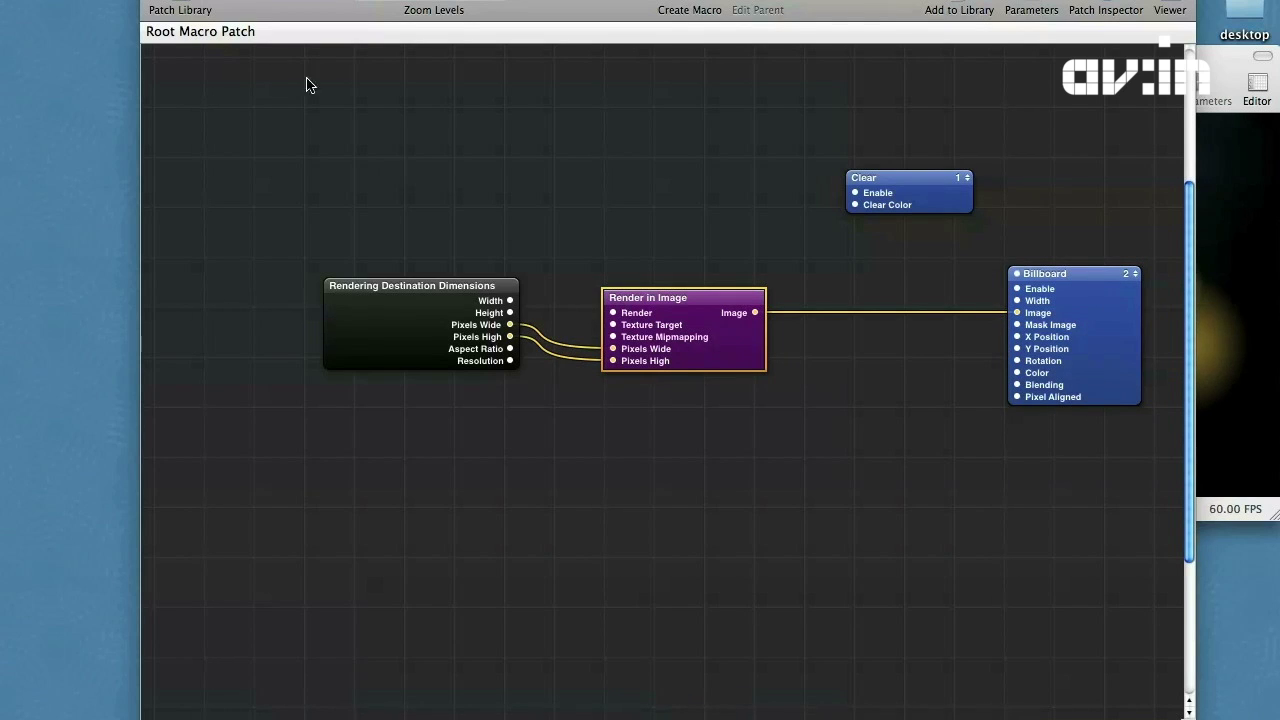
- Insert a Crystallize filter between Render in Image's Image output and the Billboard's Image input, and view the result full screen
{"action": "left_click", "coordinate": [185, 9]}
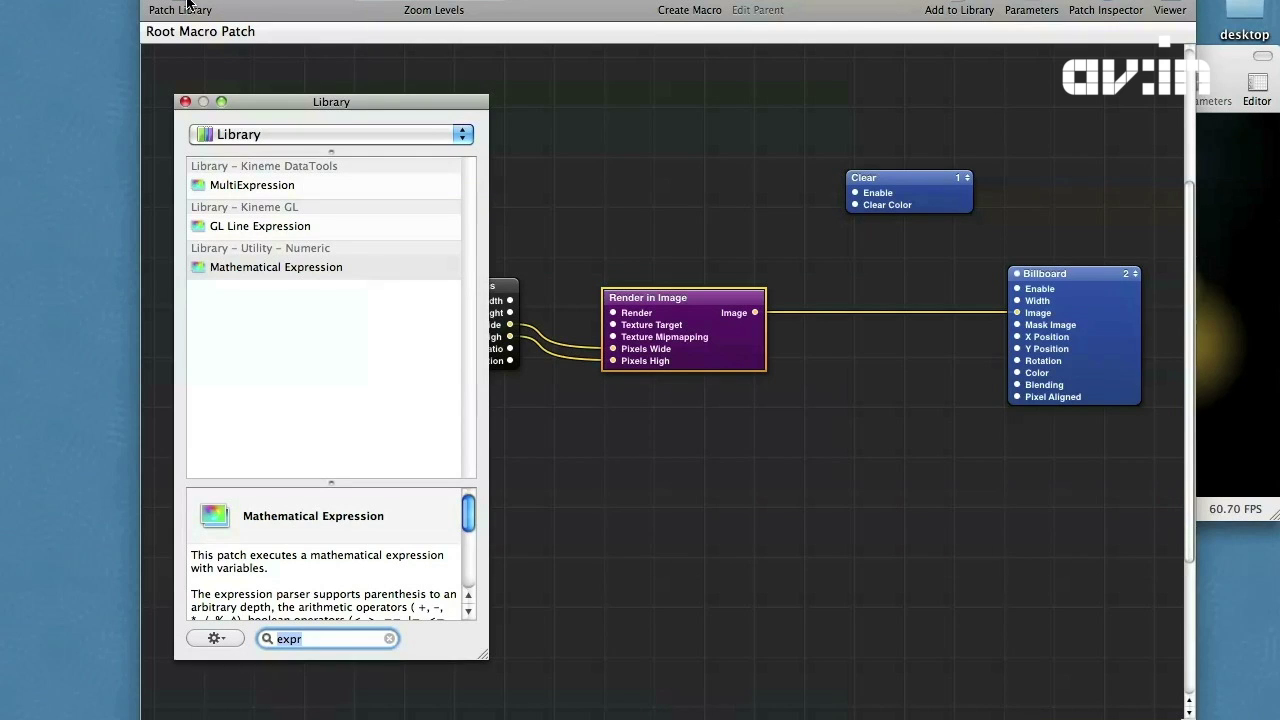
{"action": "type", "text": "crus"}
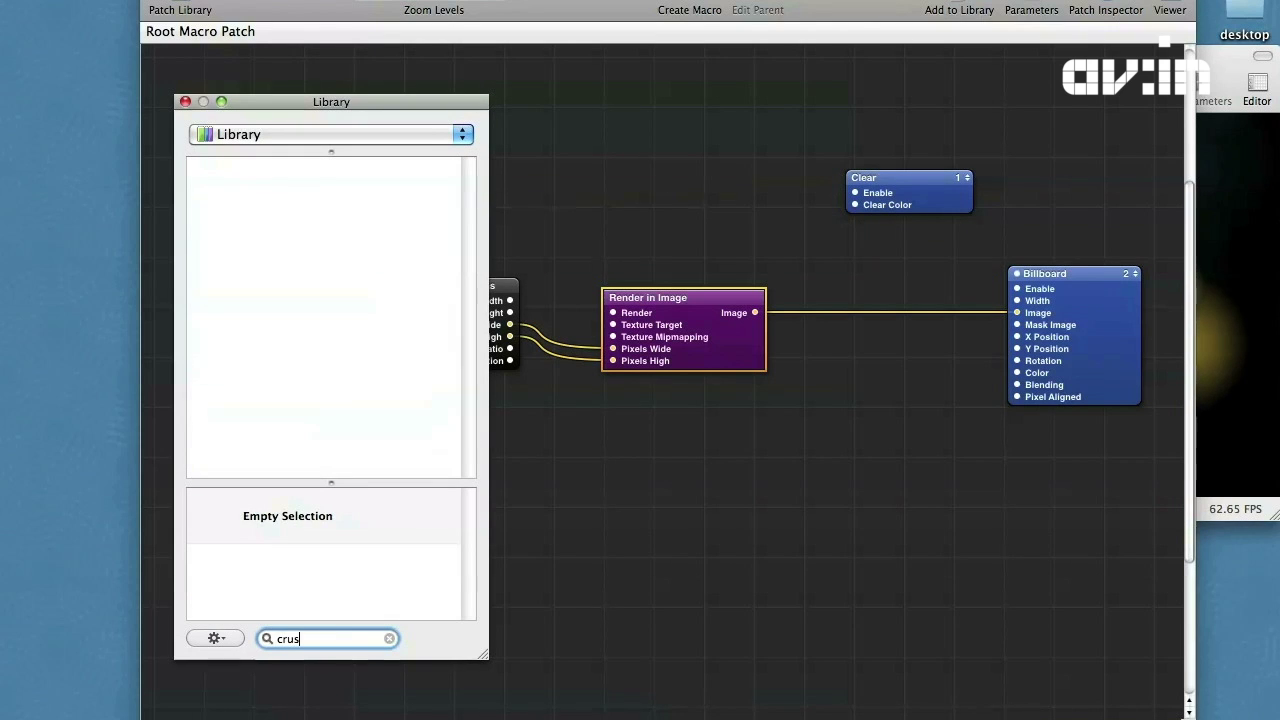
{"action": "type", "text": "ys"}
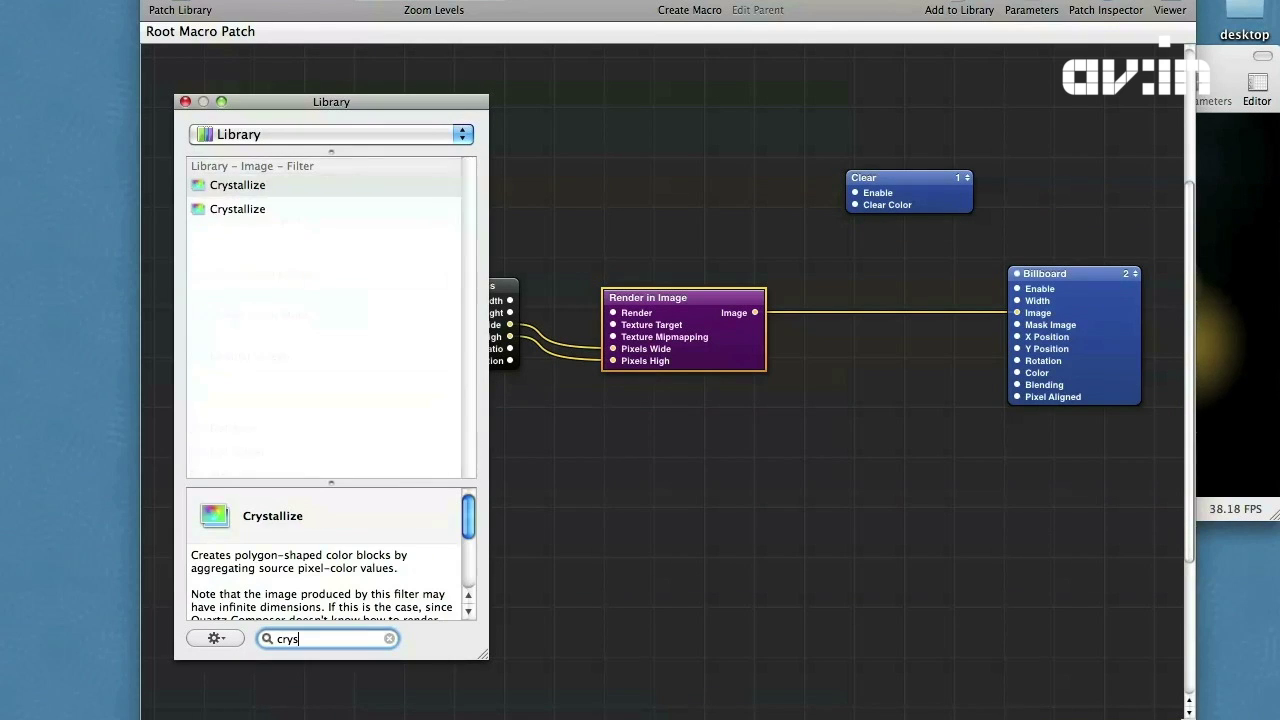
{"action": "key", "text": "Return"}
{"action": "left_click_drag", "start_coordinate": [694, 428], "coordinate": [903, 401]}
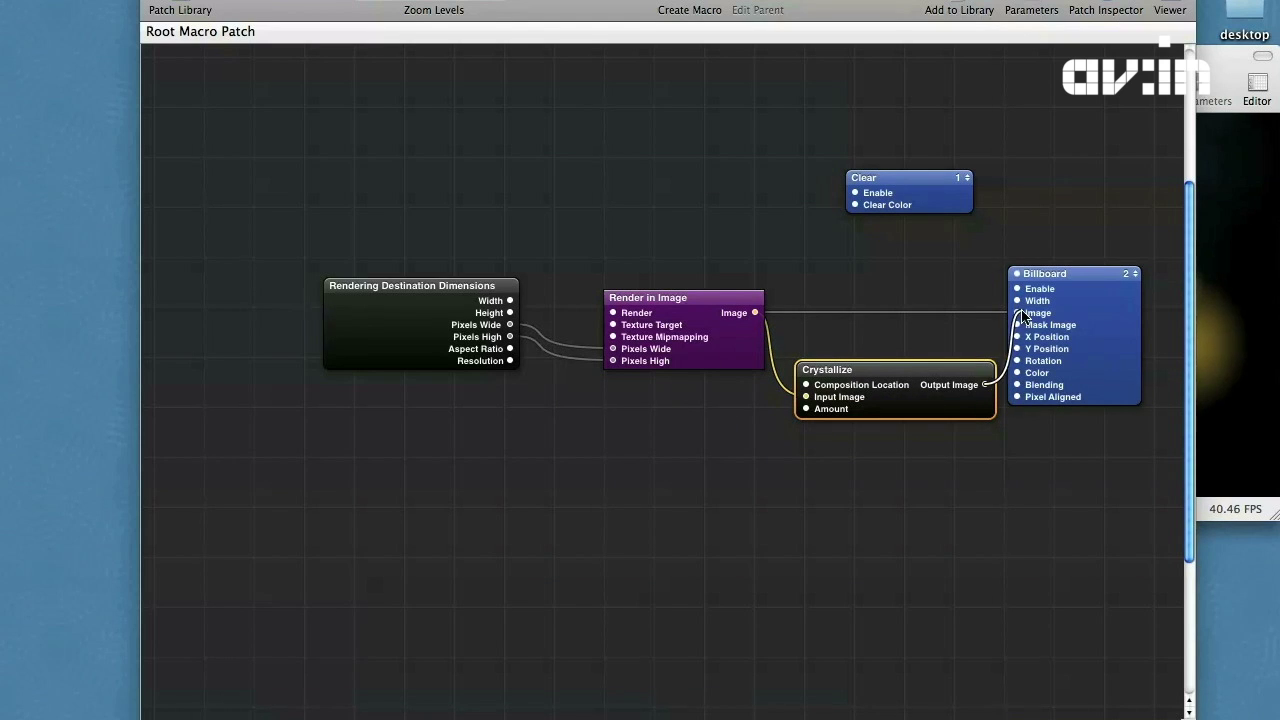
{"action": "left_click", "coordinate": [1245, 294]}
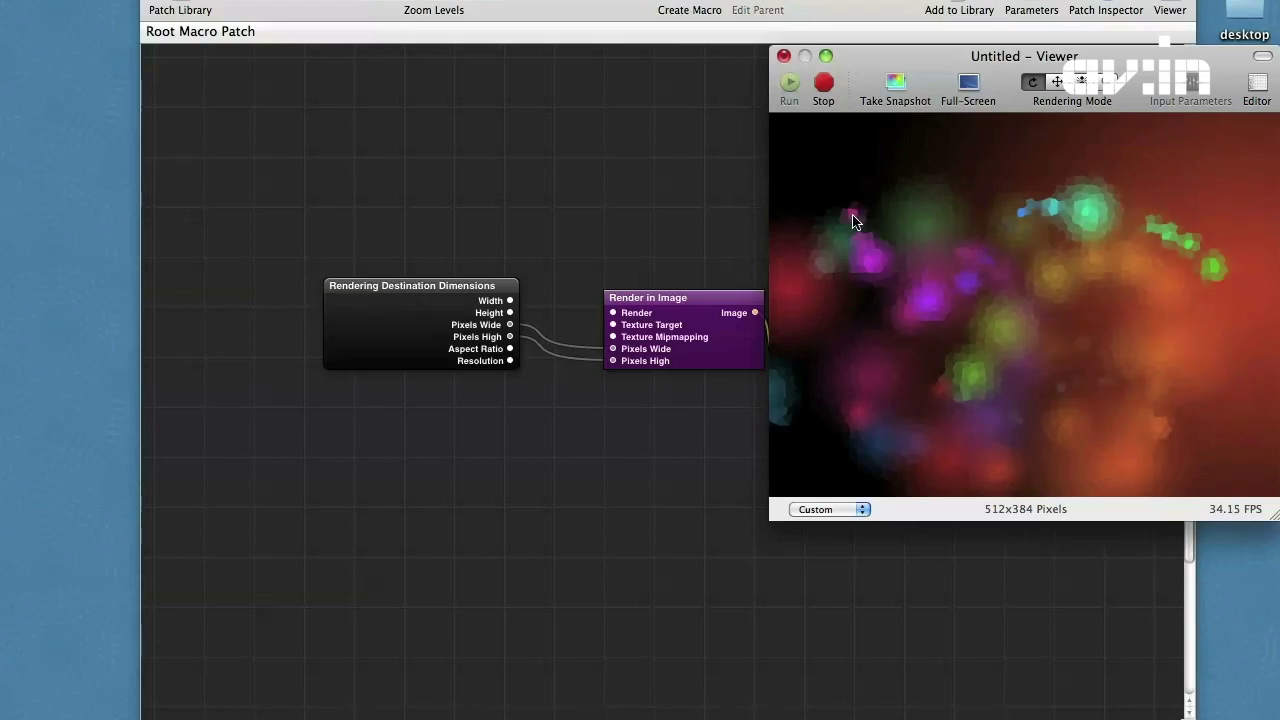
{"action": "key", "text": "super+f"}
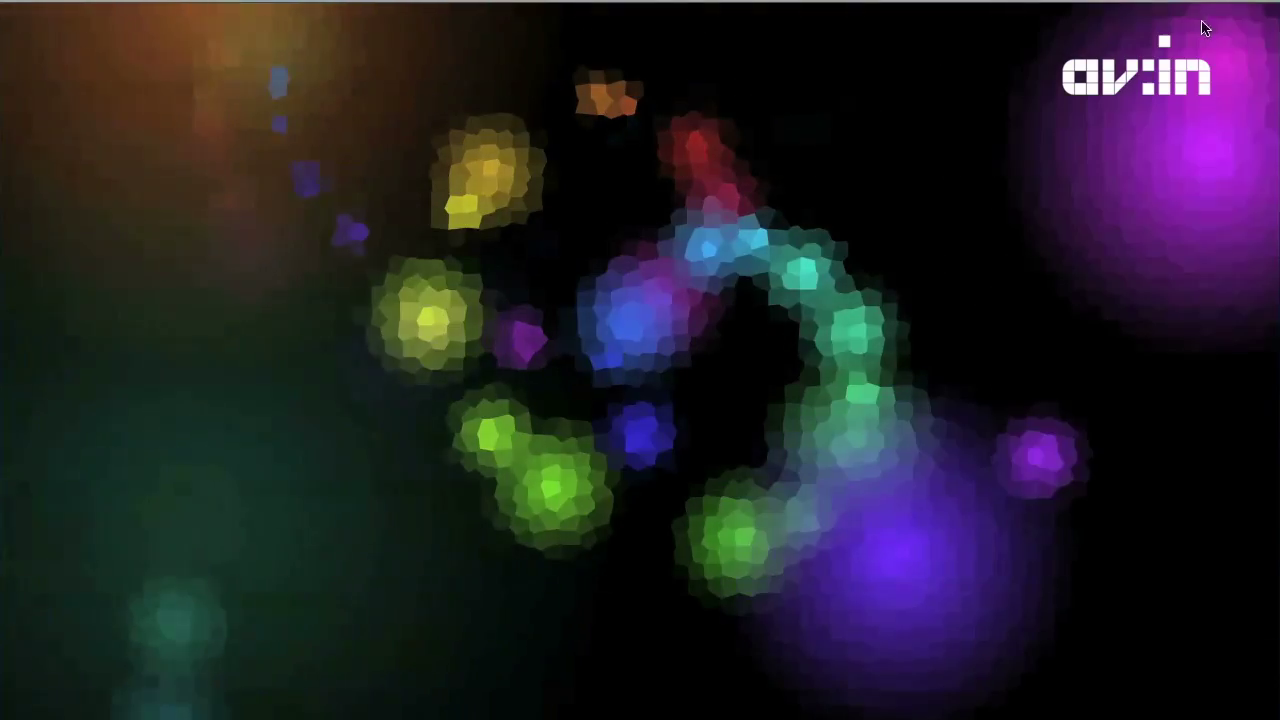